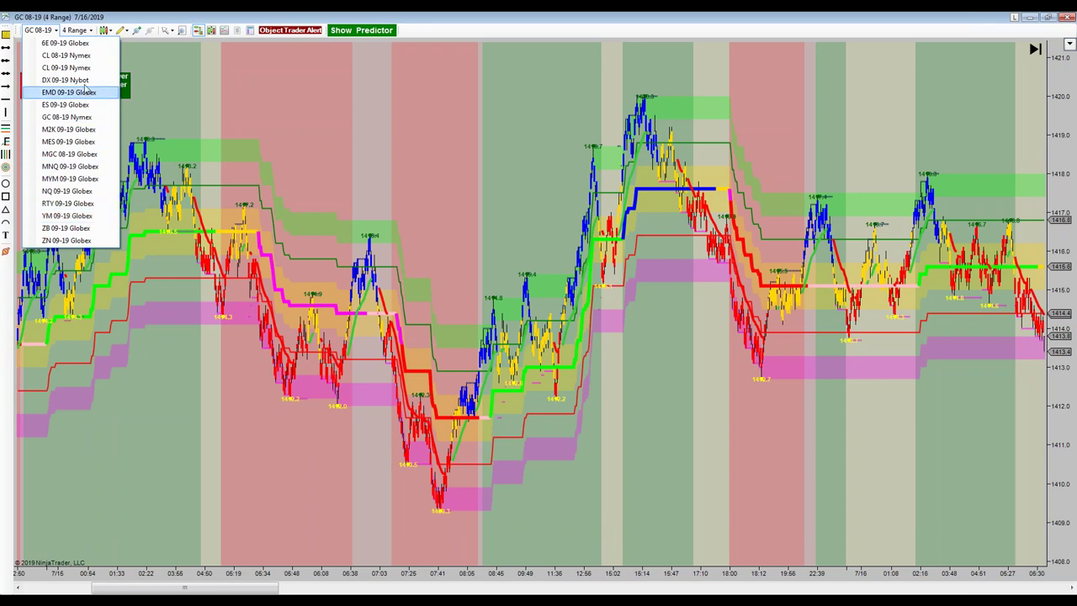
- Switch the chart instrument to the crude oil contract CL 09-19 Nymex
click(44, 32)
click(46, 35)
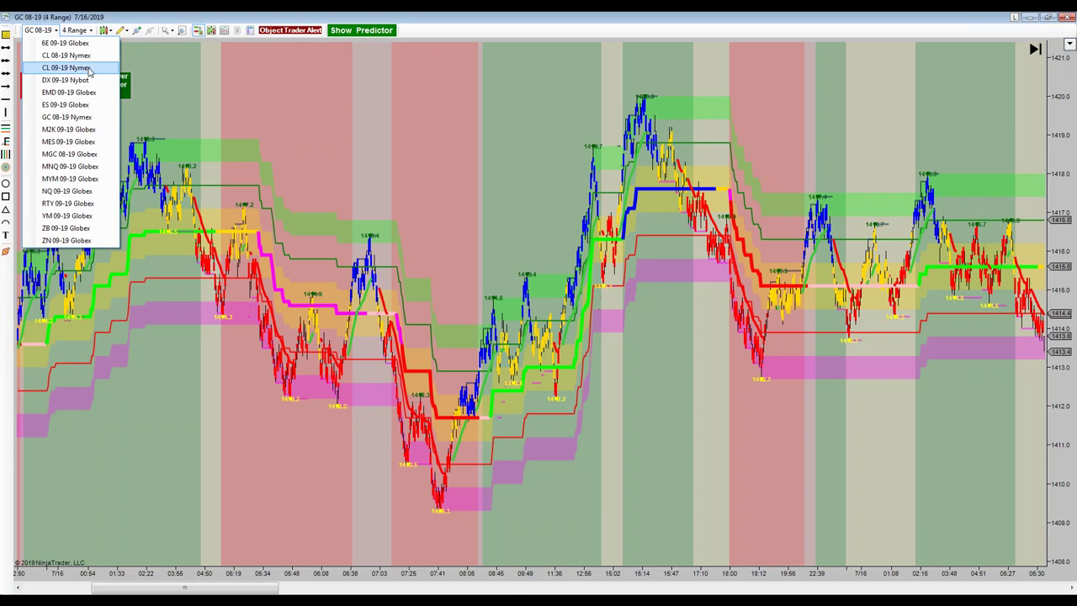
click(88, 69)
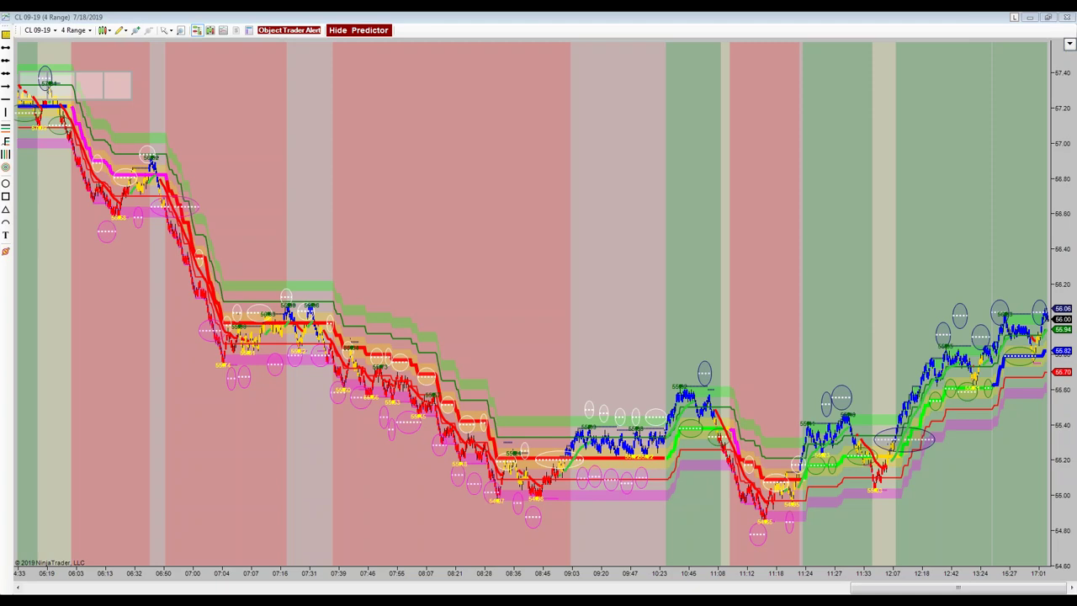
- Switch to the CME Group page in the browser, enlarge its window and open the Crude Oil Futures quotes
key(alt+Tab)
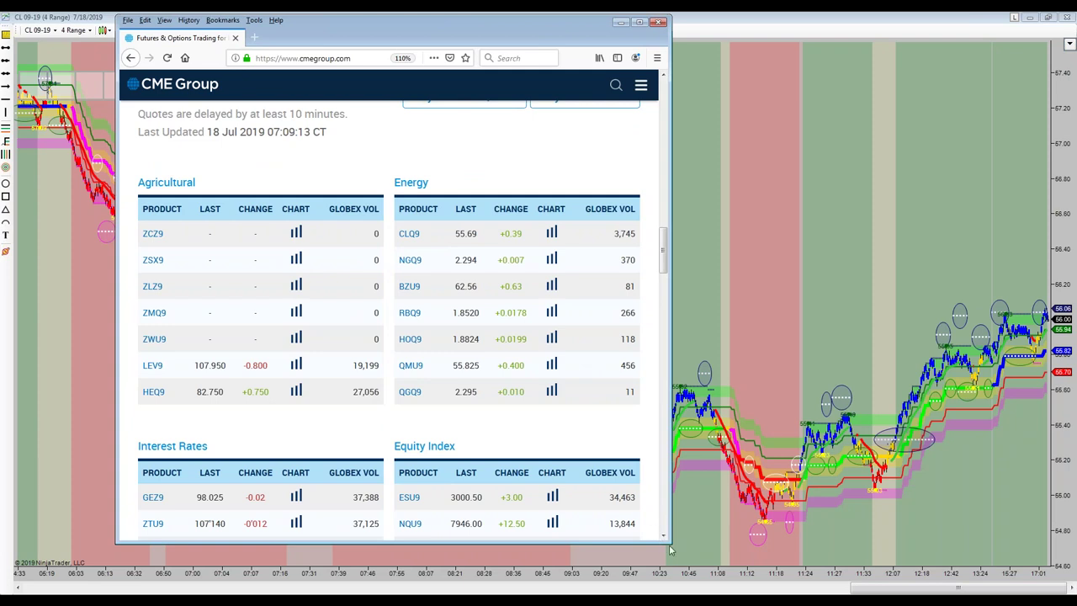
drag(671, 542, 710, 594)
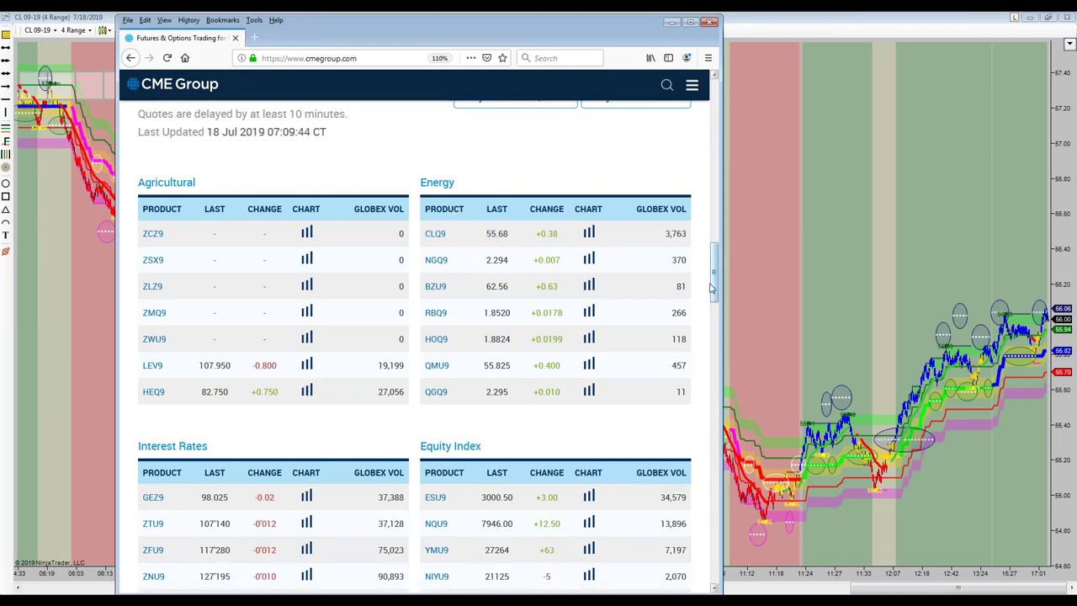
mouse_move(711, 289)
mouse_down()
mouse_move(718, 318)
mouse_move(717, 294)
mouse_up()
click(433, 178)
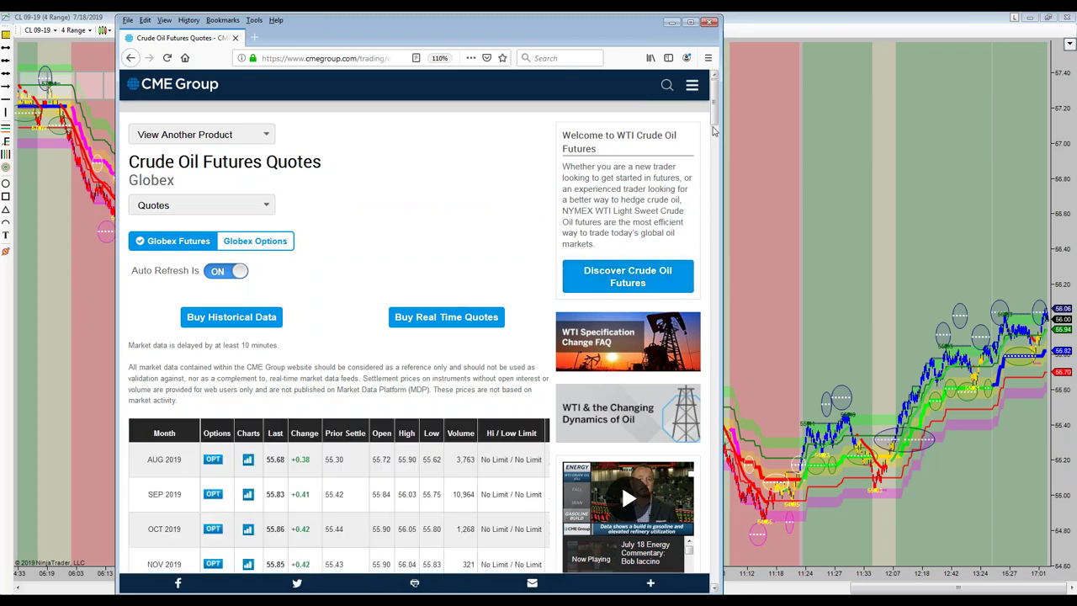
- Highlight the SEP 2019 contract's volume in the crude oil quotes table and return to the NinjaTrader chart
scroll(717, 122, down, 2)
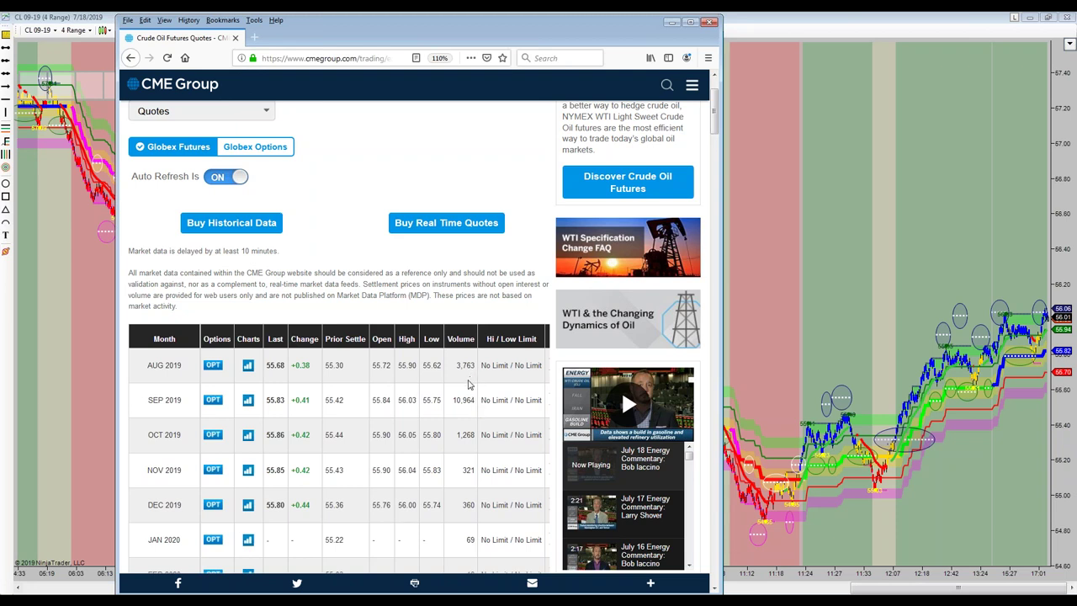
double_click(458, 404)
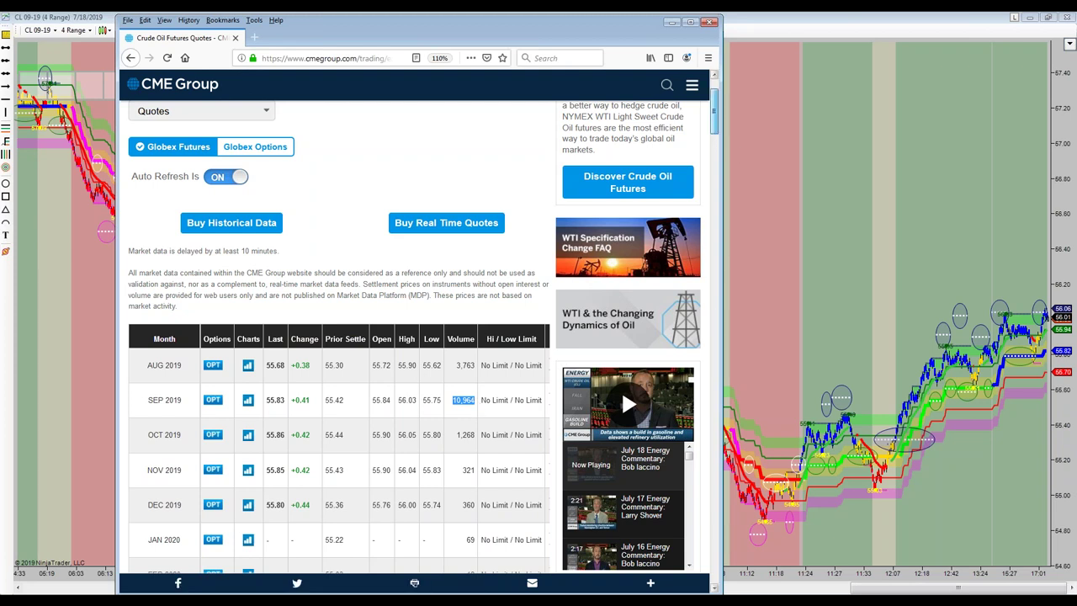
scroll(715, 109, up, 2)
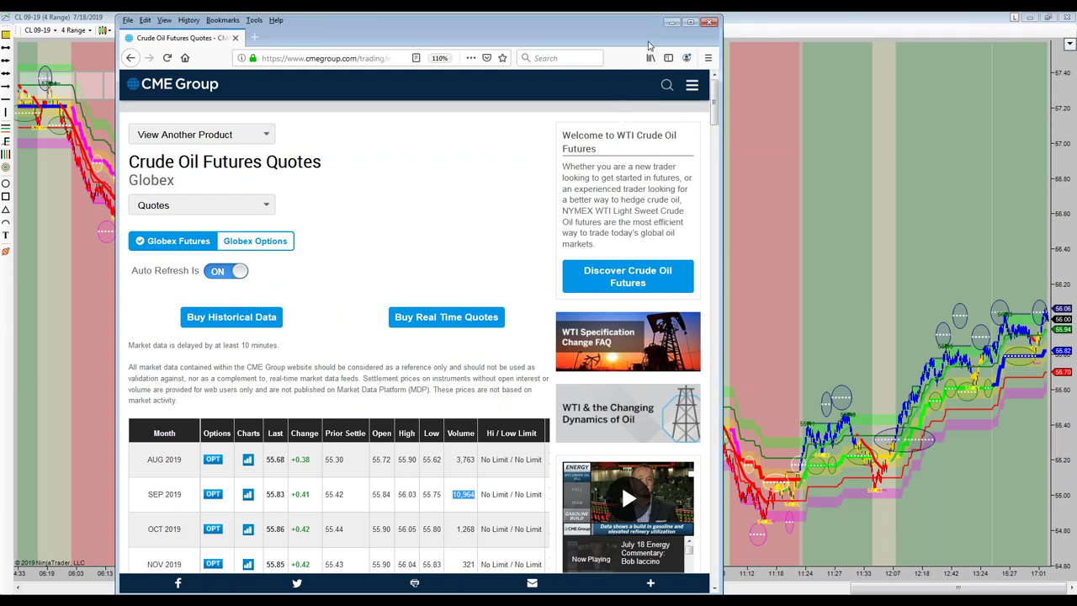
drag(698, 37, 1076, 75)
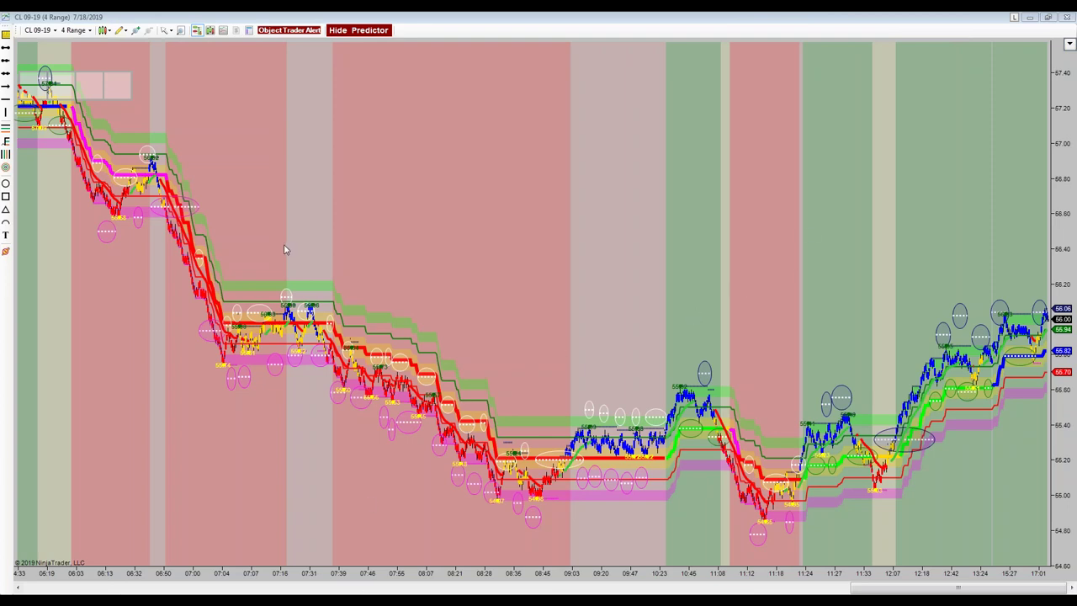
- Hide the Predictor markings and place a vertical line on the chart at the start of 7/18
drag(440, 205, 761, 254)
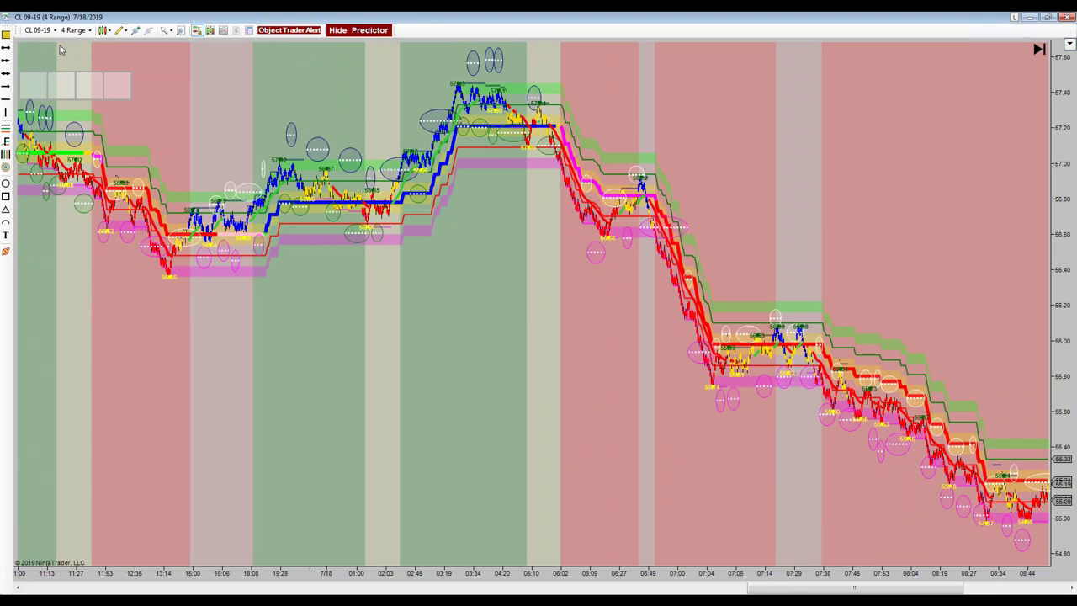
click(353, 30)
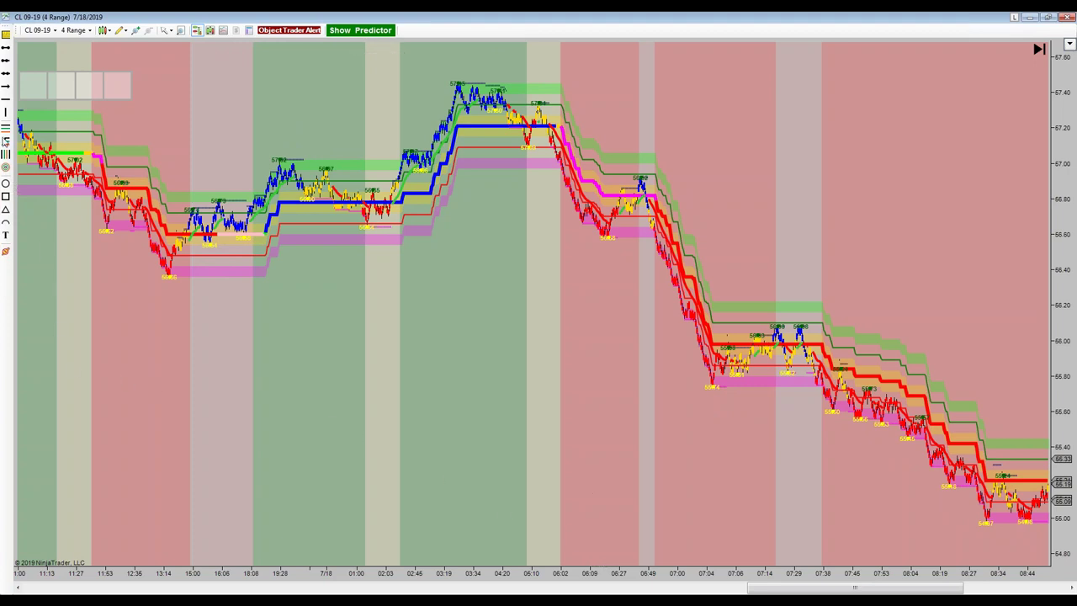
click(6, 112)
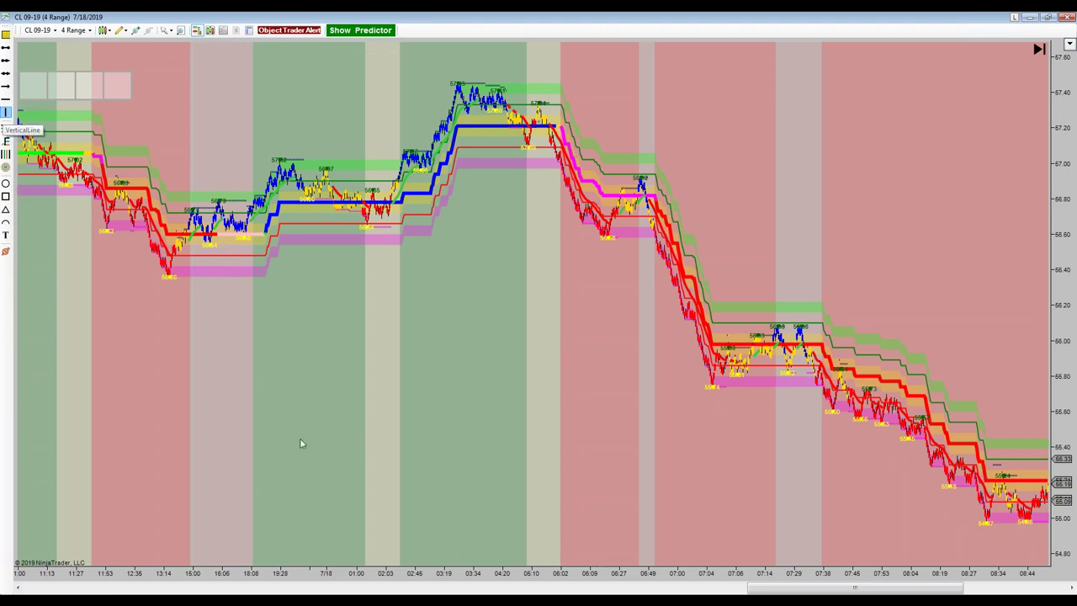
click(333, 522)
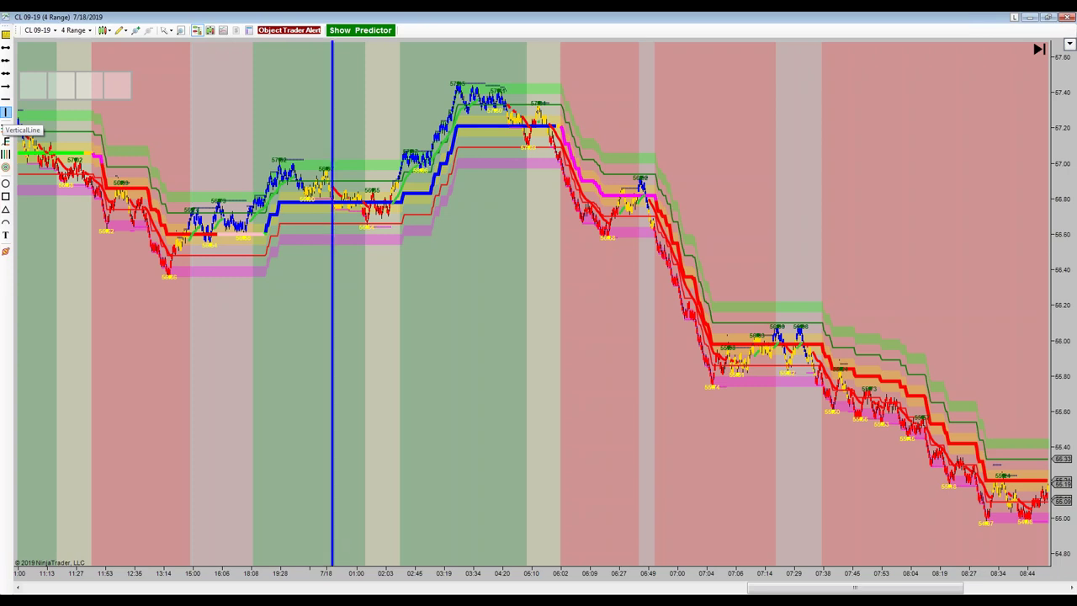
click(326, 518)
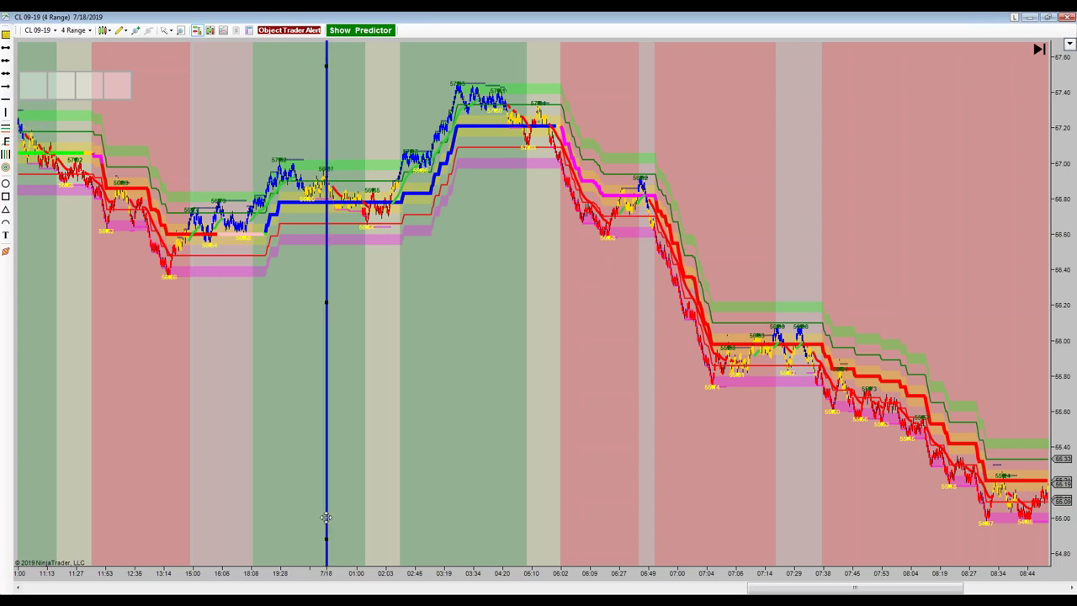
click(447, 439)
- Examine the CL 09-19 price movement before and after the start of 7/18, including the swings through the morning session
drag(482, 275, 752, 312)
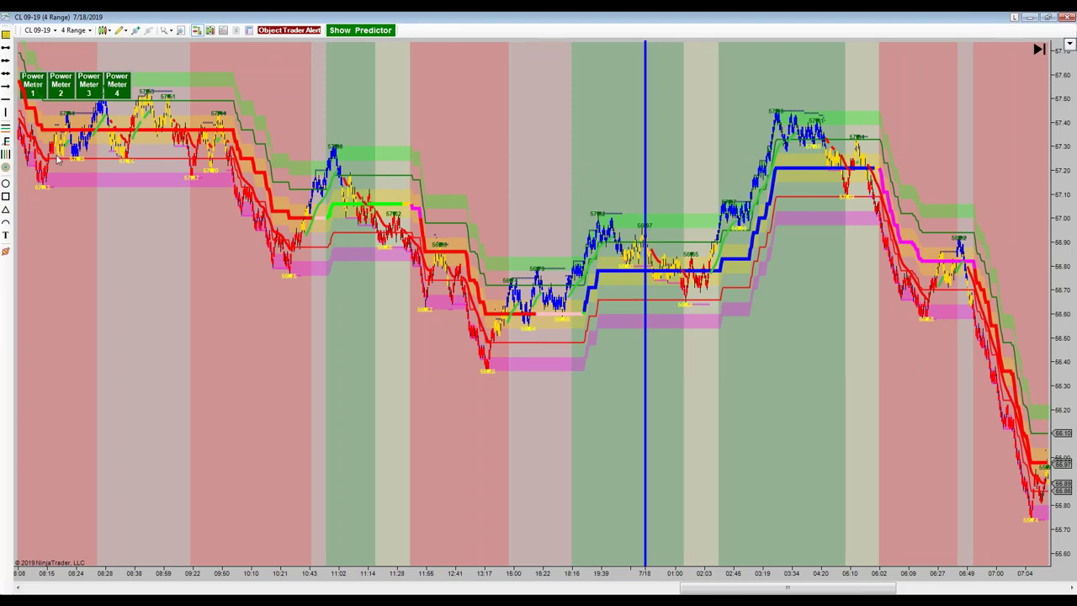
drag(557, 79, 603, 103)
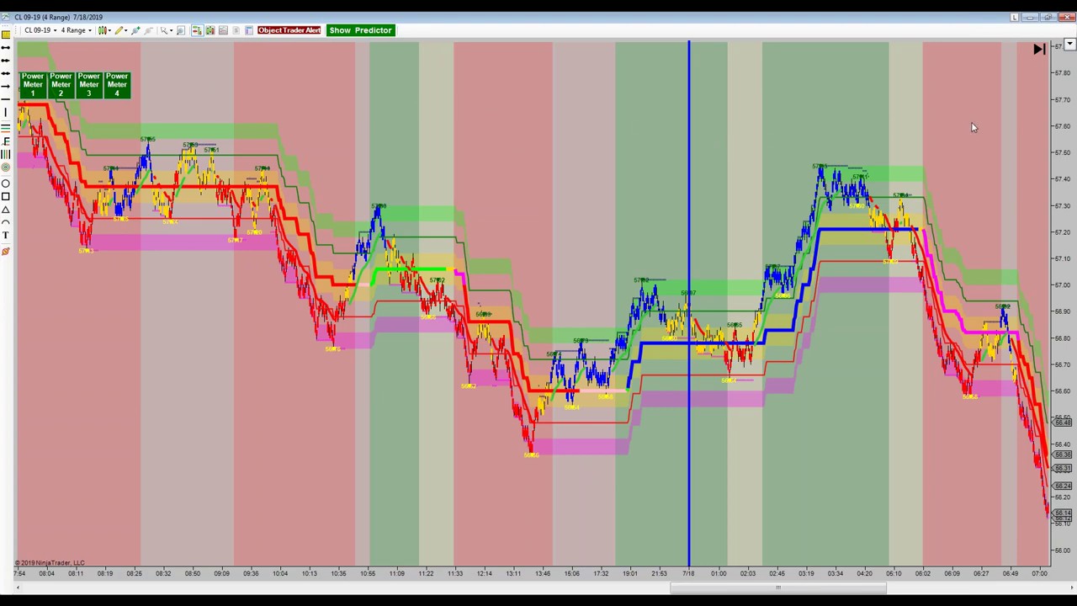
drag(875, 142, 430, 154)
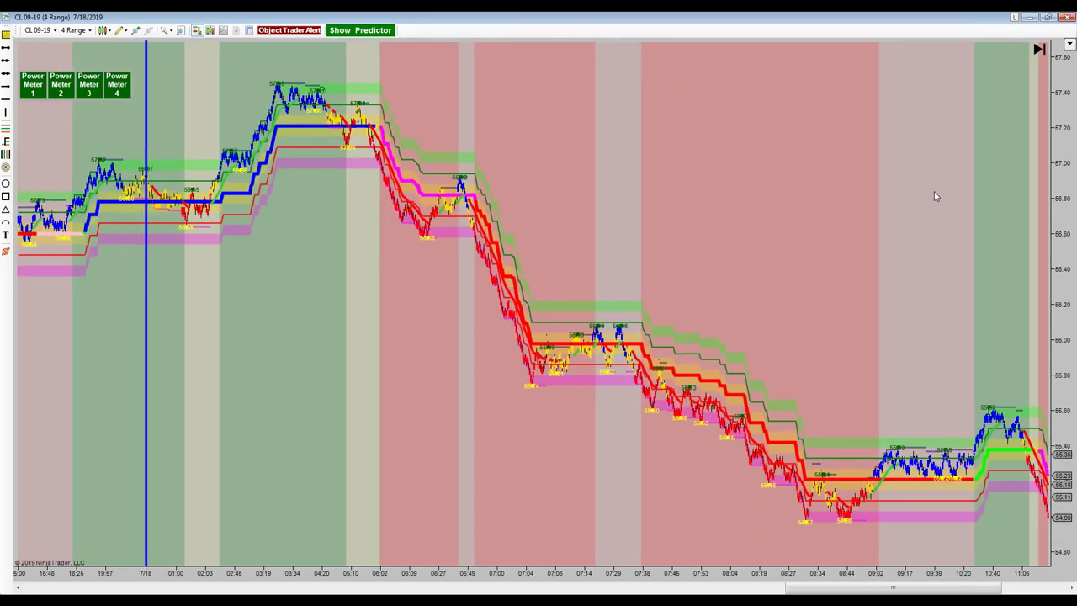
drag(822, 217, 759, 225)
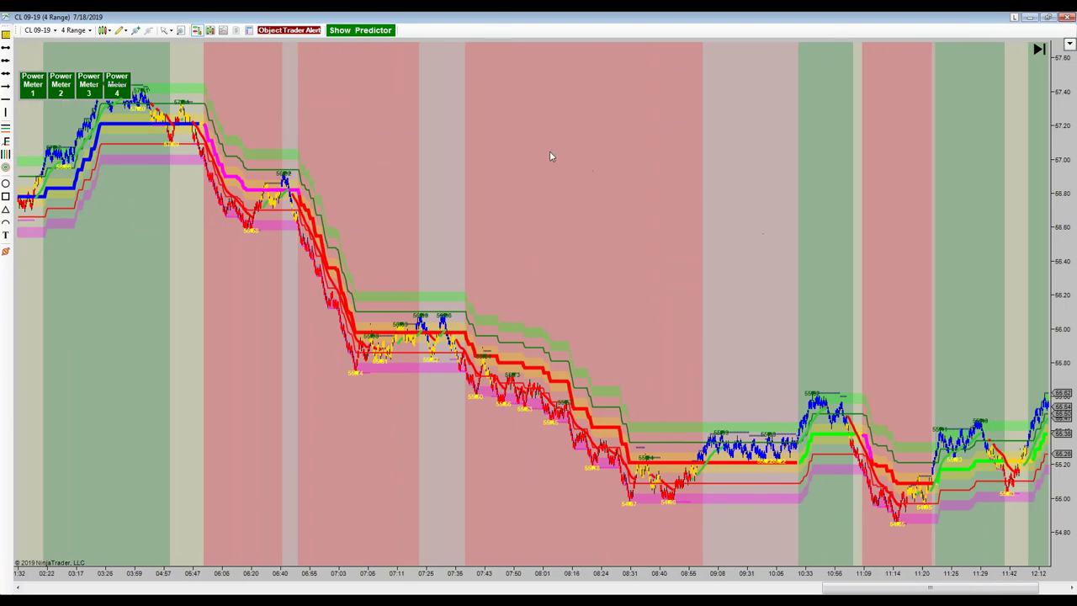
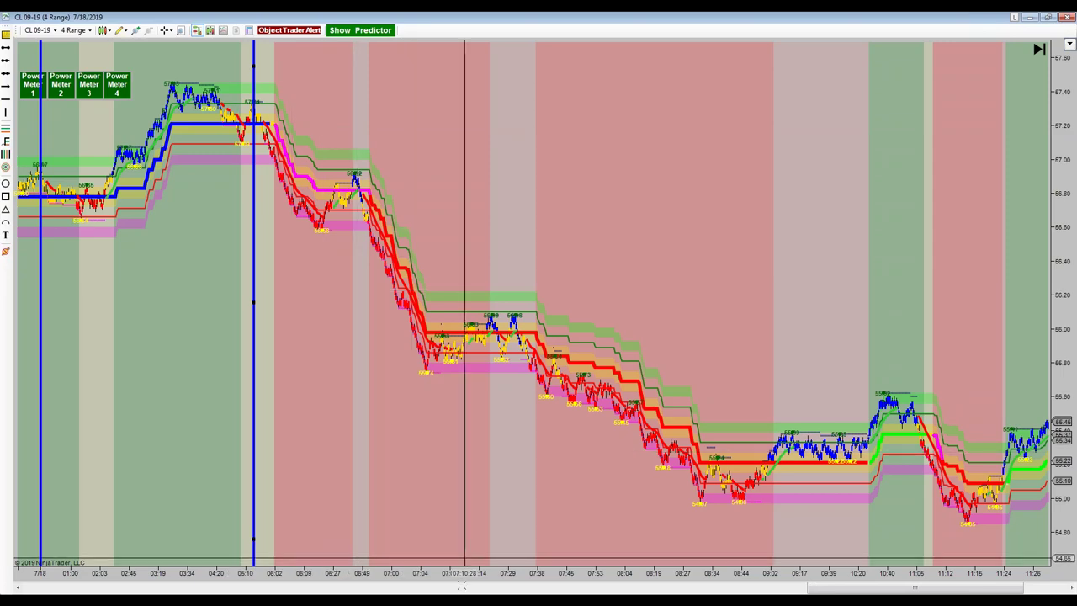
scroll(430, 361, up, 5)
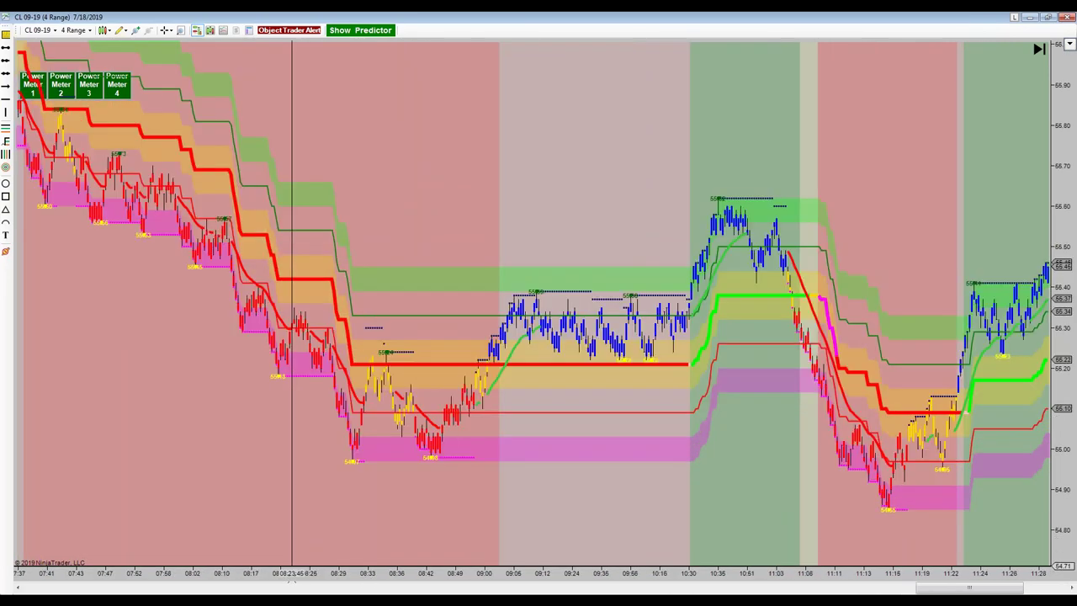
scroll(766, 515, up, 10)
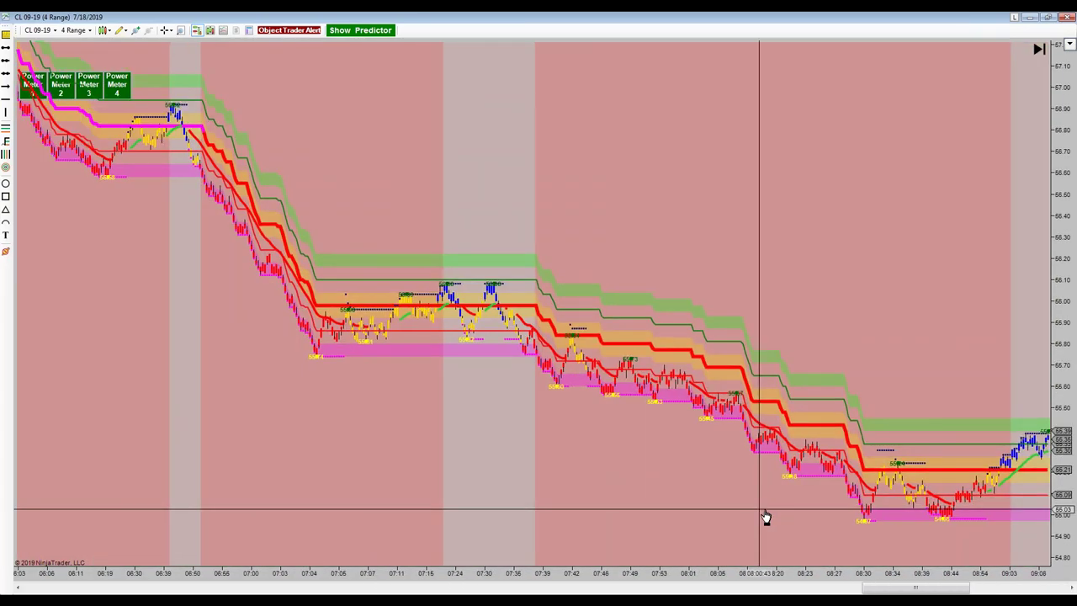
scroll(585, 474, up, 10)
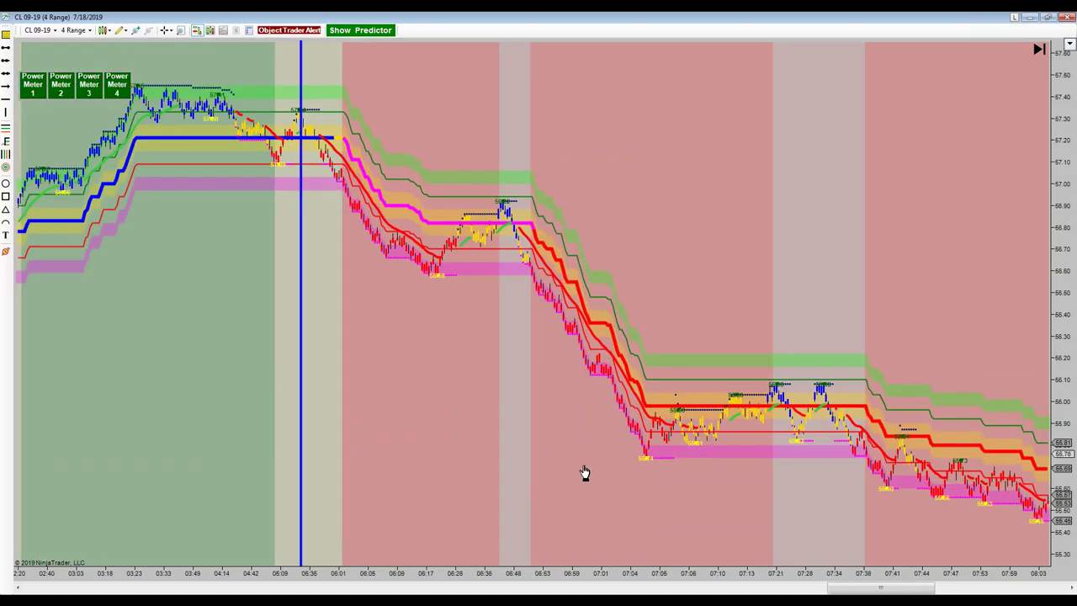
scroll(660, 479, up, 3)
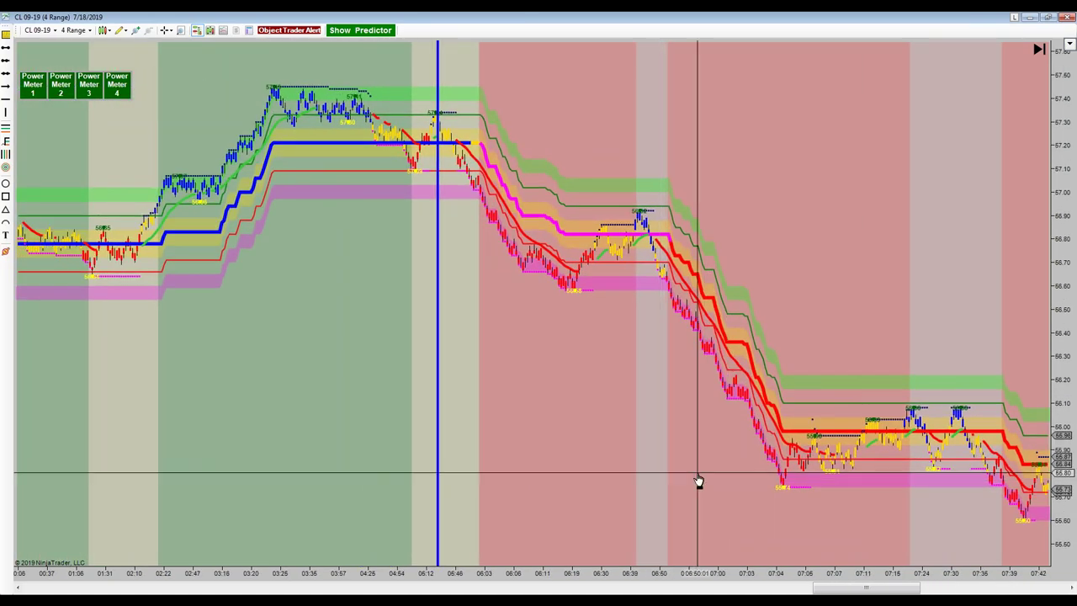
scroll(699, 480, up, 2)
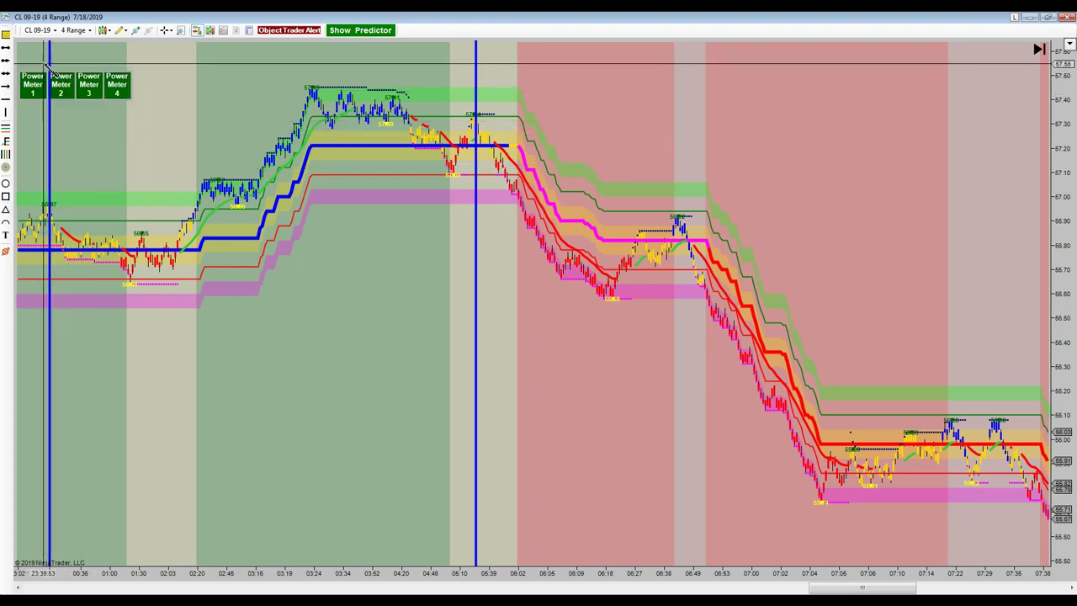
- Draw a horizontal arrow rightward from the 7/18 line above the price and a rectangle around the consolidation at the second vertical line
drag(52, 61, 384, 62)
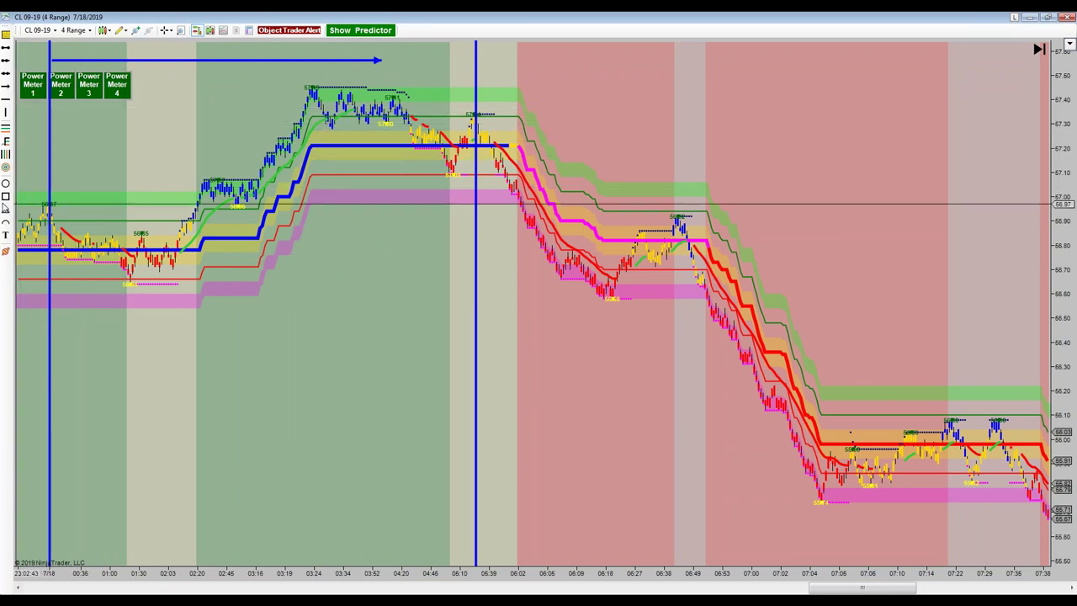
click(5, 196)
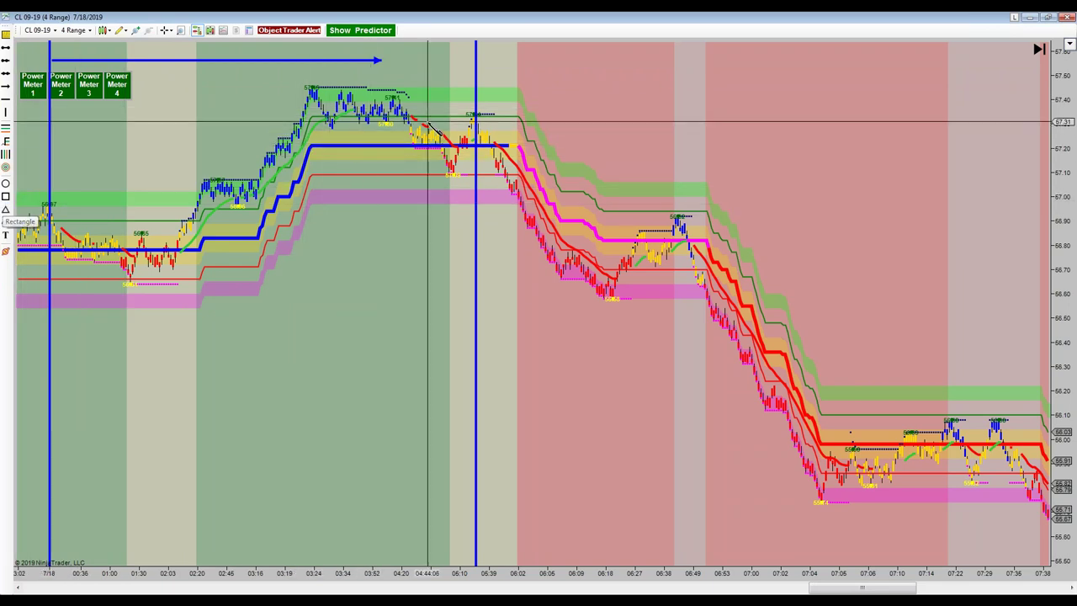
drag(413, 116, 508, 175)
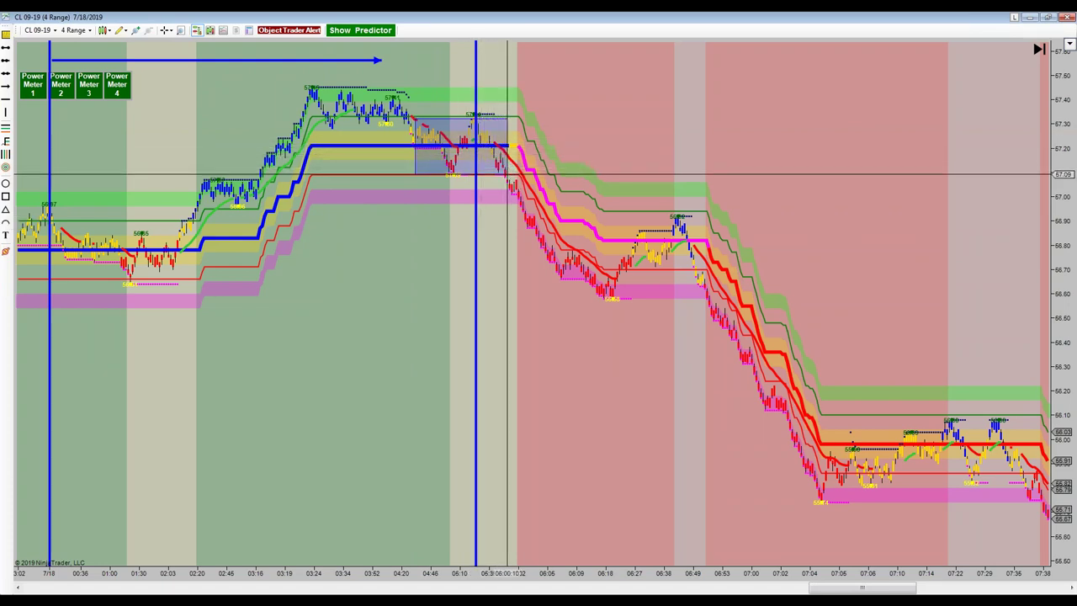
drag(508, 175, 507, 175)
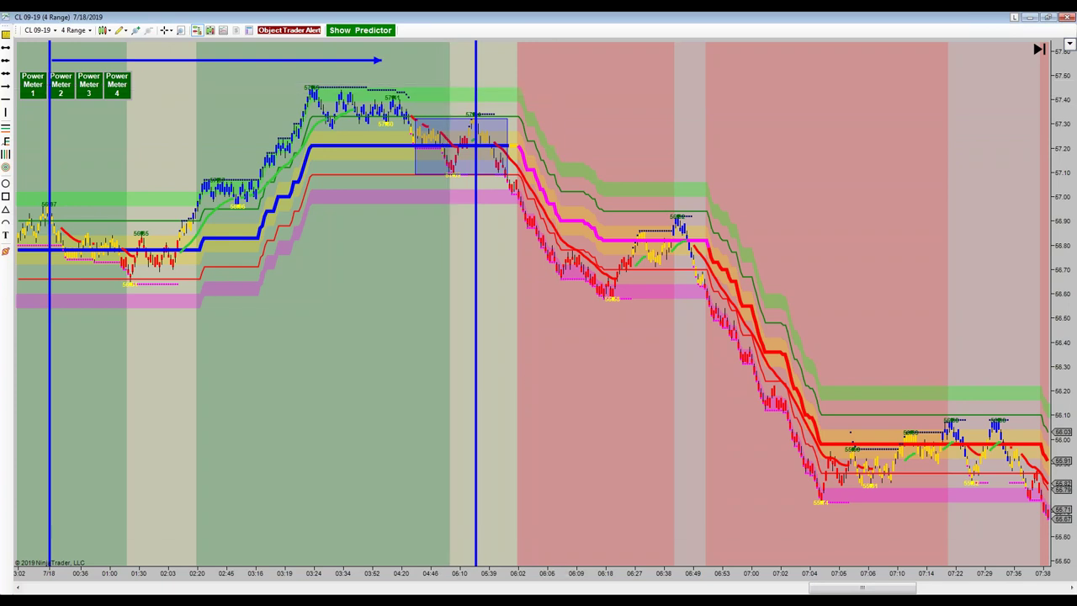
- Add horizontal lines at 57.44, 57.32 and 57.09 to mark the session high and the rectangle's upper and lower edges
scroll(648, 574, down, 1)
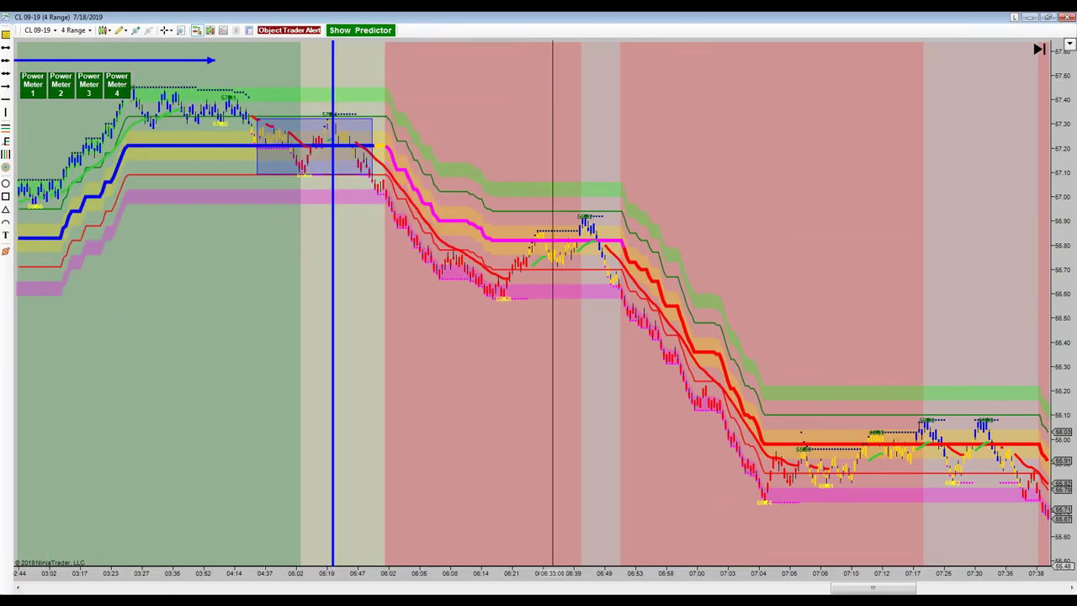
drag(388, 499, 722, 503)
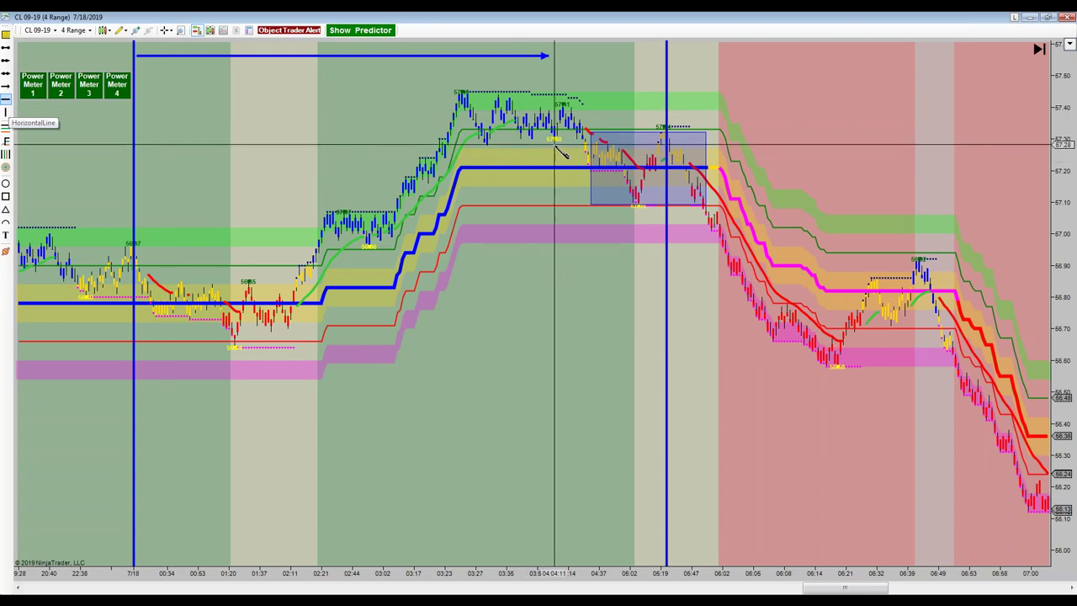
click(538, 94)
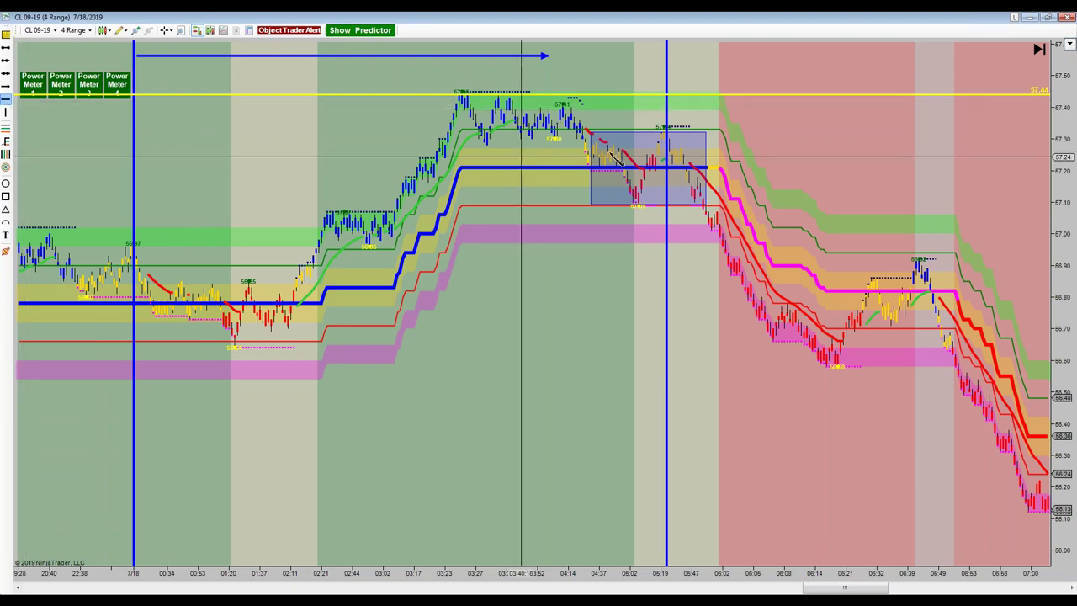
click(636, 130)
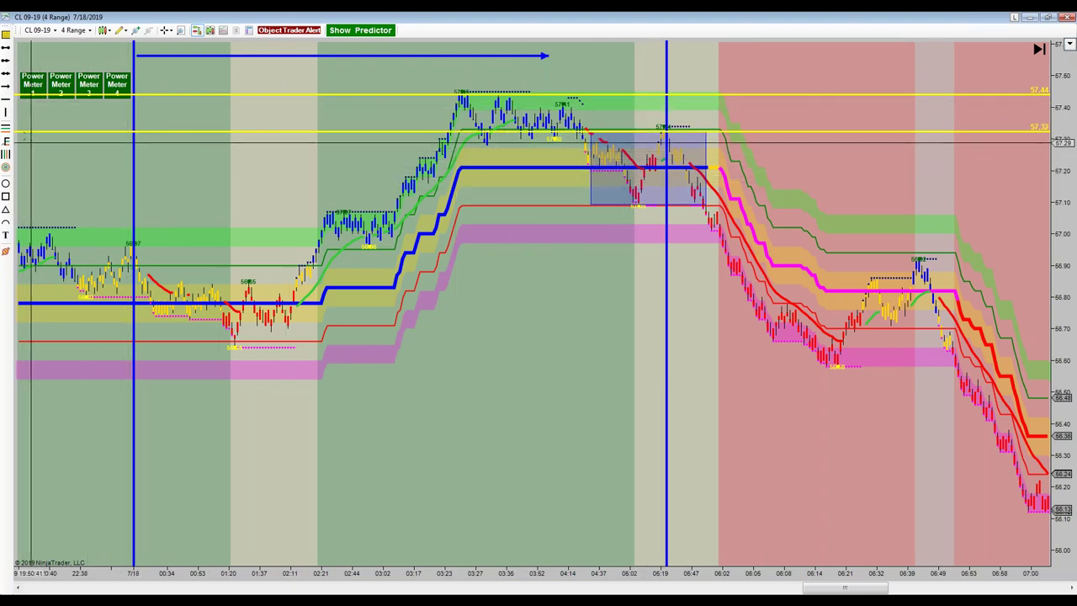
click(6, 98)
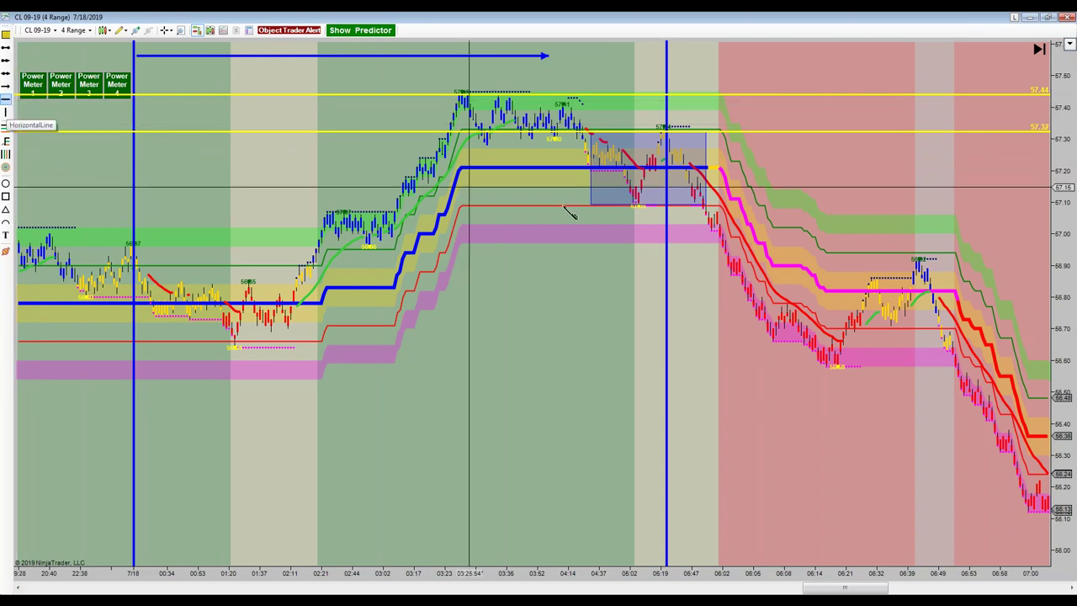
click(636, 205)
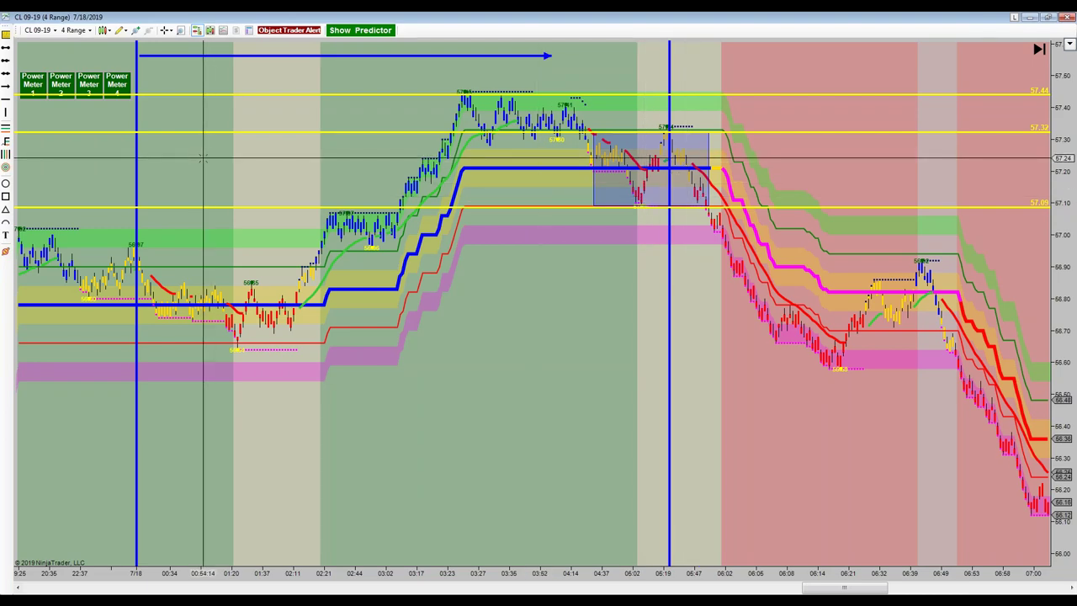
drag(203, 158, 567, 210)
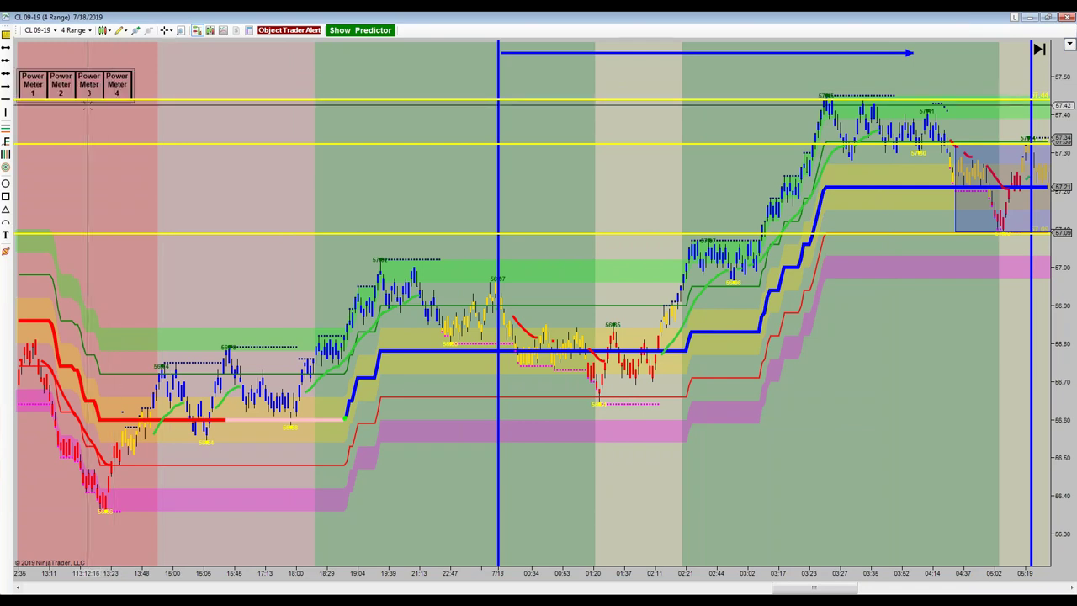
- Draw an upward arrow from the 57.09 line to the 57.32 line just before the consolidation rectangle
drag(236, 74, 244, 86)
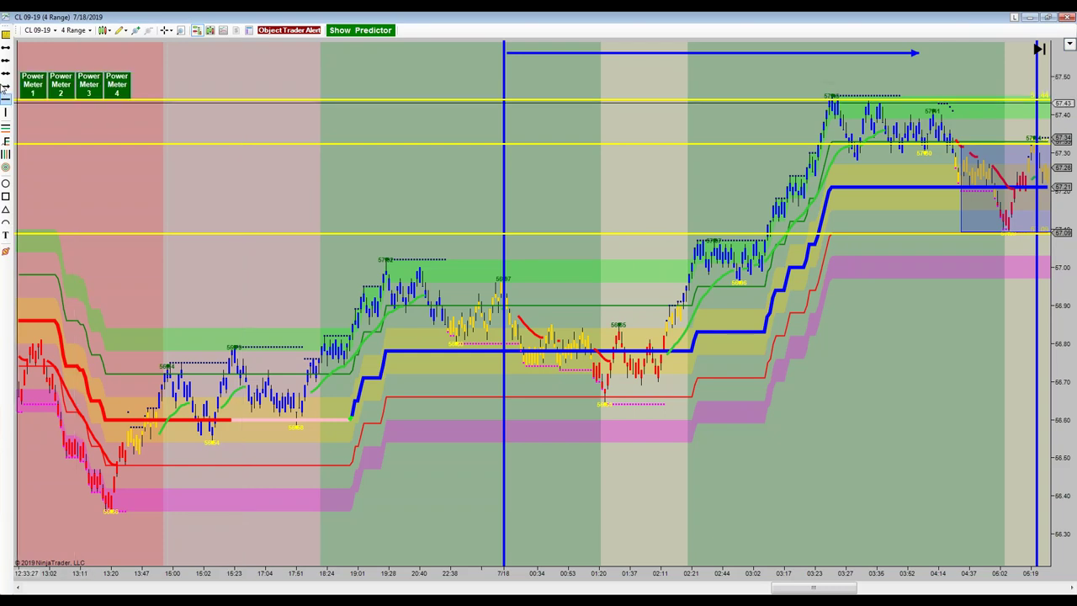
click(951, 233)
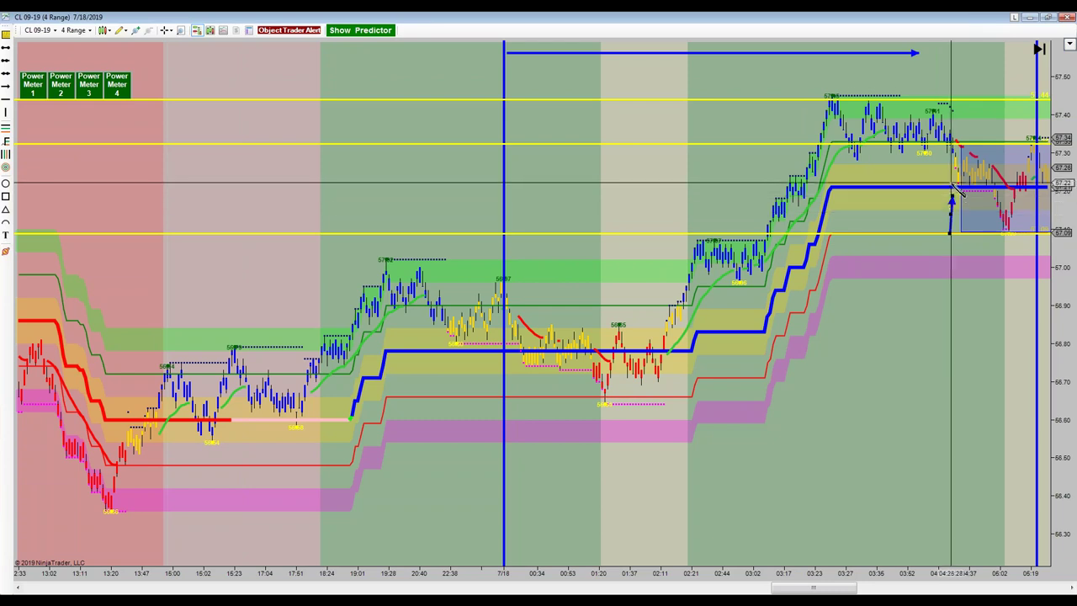
click(951, 145)
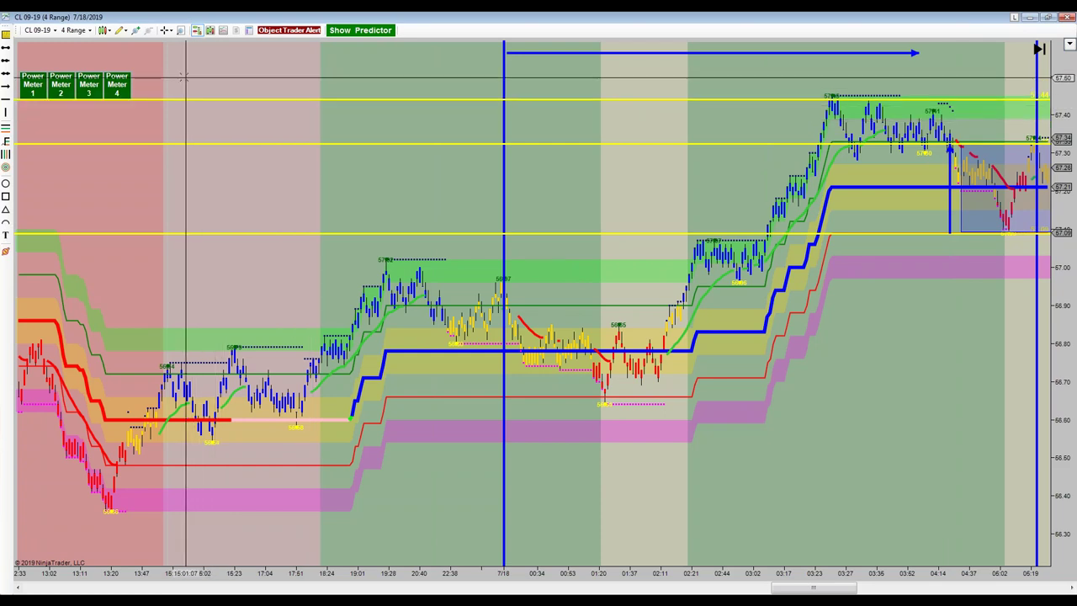
- Turn off the crosshair and draw an arrow rising from 57.32 past 57.44, plus a short arrow pulling back to 57.44
click(169, 31)
click(181, 39)
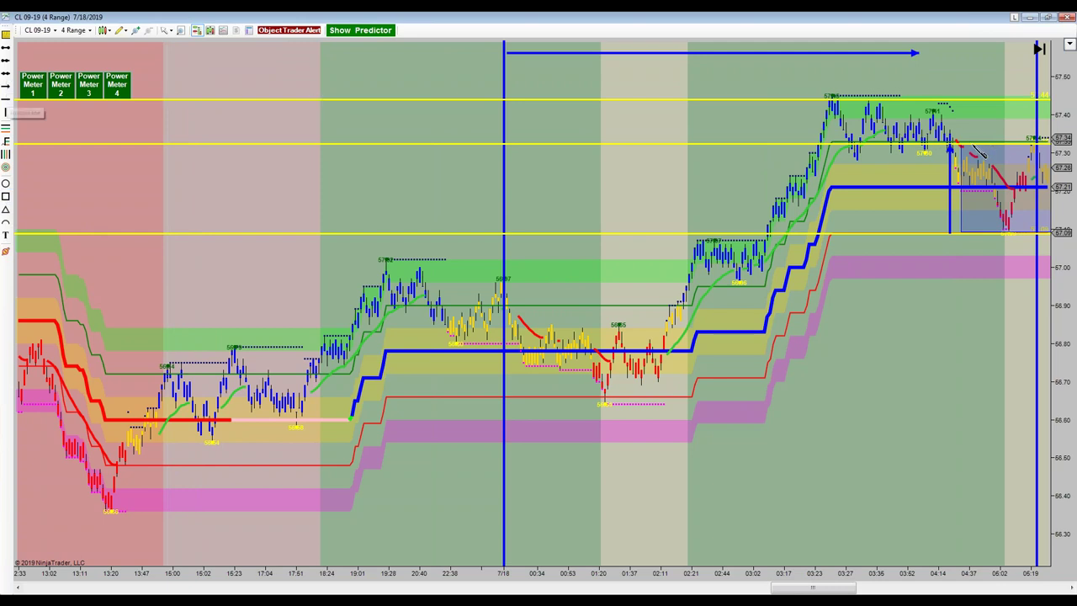
mouse_move(968, 144)
mouse_down()
mouse_move(1015, 71)
mouse_move(1013, 49)
mouse_up()
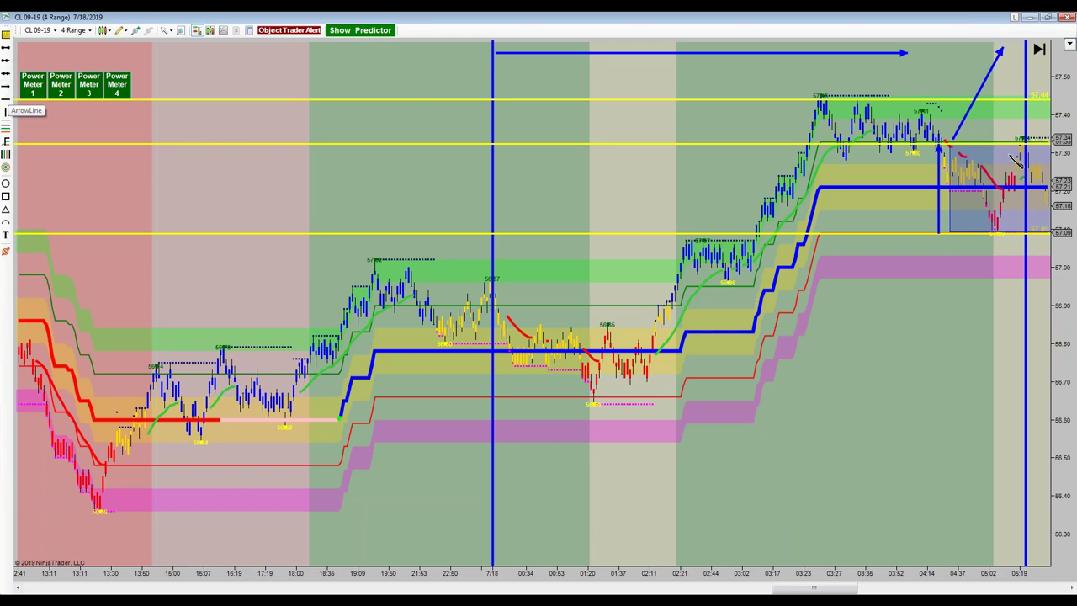
drag(1002, 66, 1017, 100)
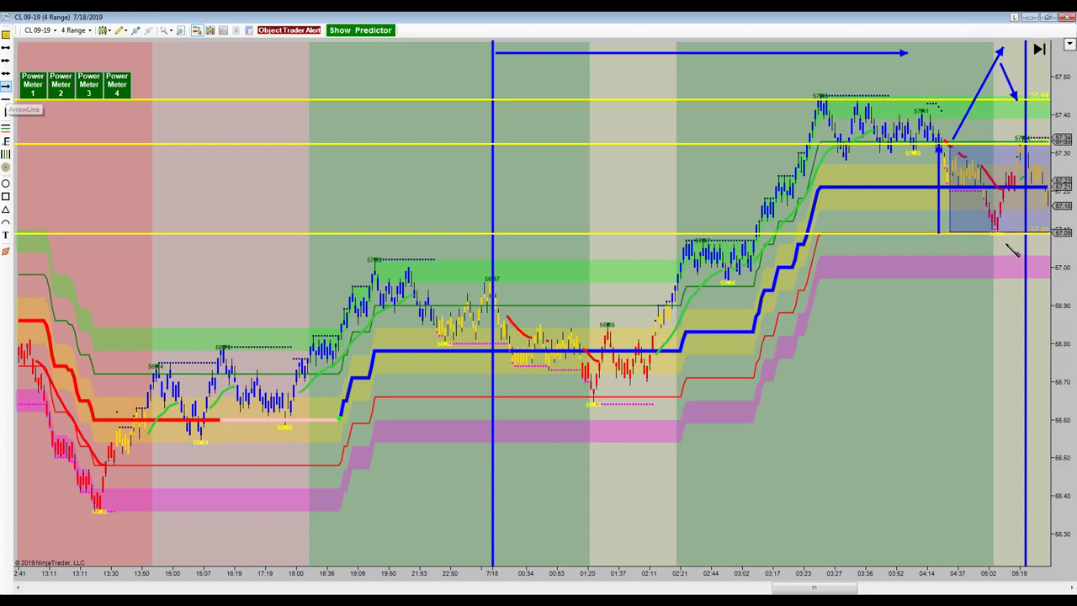
- Draw three arrows below the rectangle: down from 57.09 to about 56.93, back up to 57.09, and down again to about 56.89
click(941, 232)
click(966, 287)
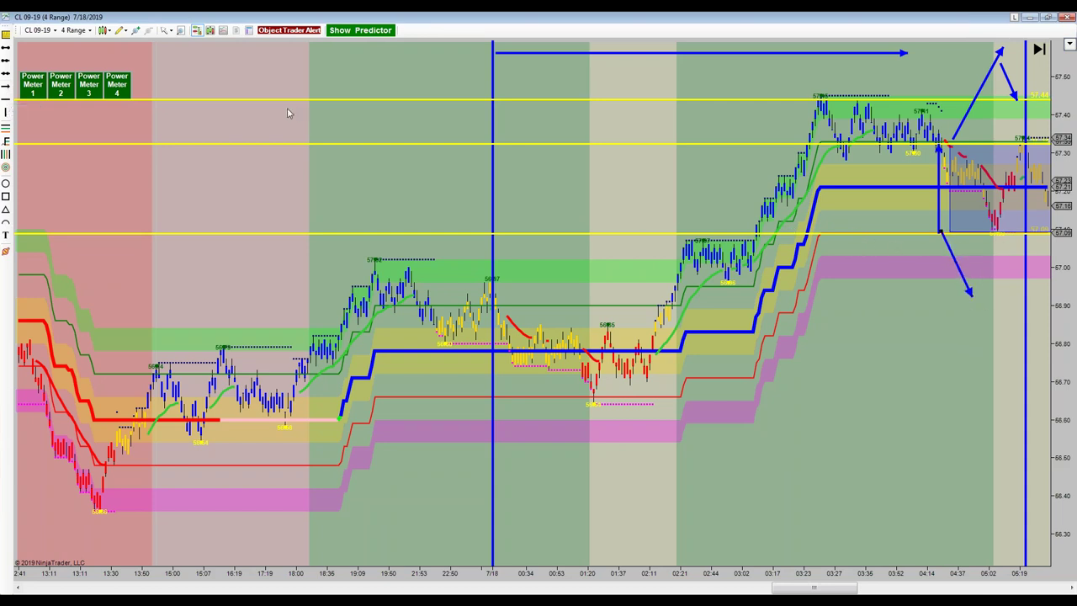
click(5, 86)
click(977, 289)
click(1002, 239)
click(1003, 252)
click(1041, 310)
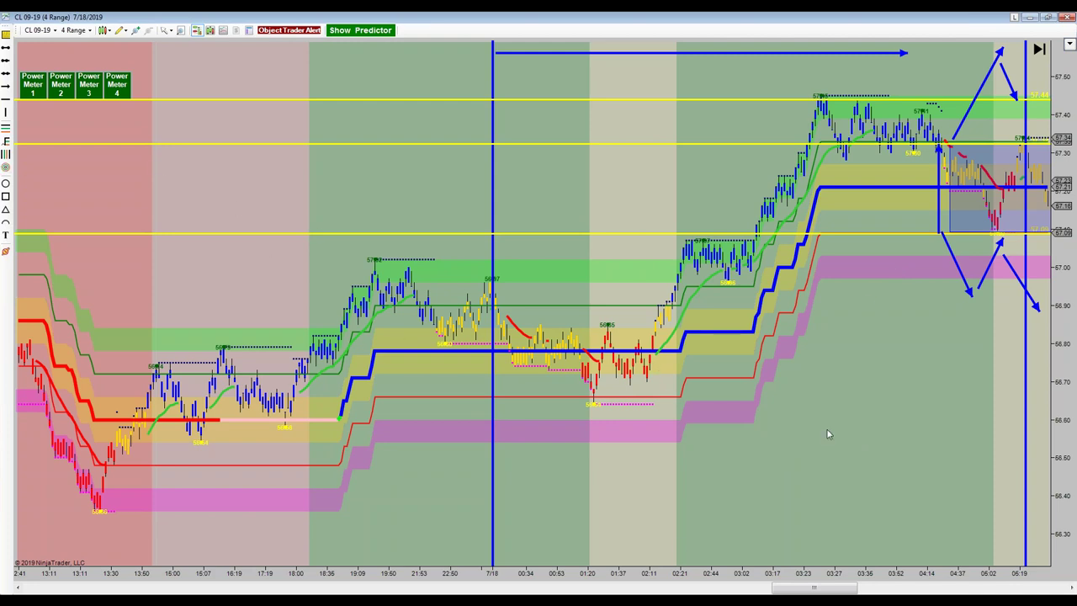
- Draw a small rectangle from about 57.28 to 57.21 around the price bars just after the second vertical line
drag(842, 431, 758, 446)
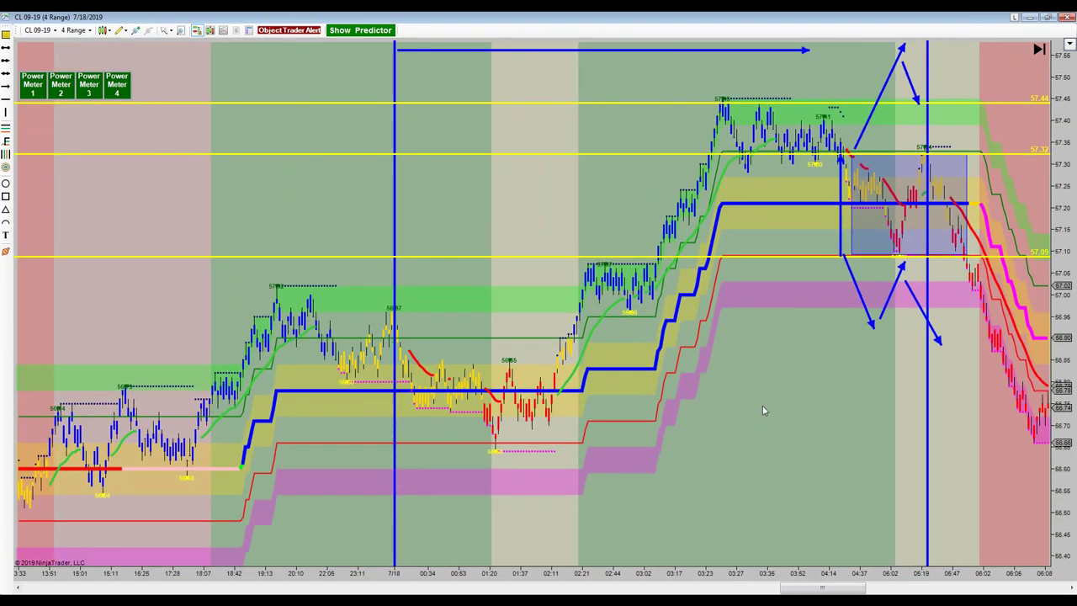
click(5, 196)
click(930, 174)
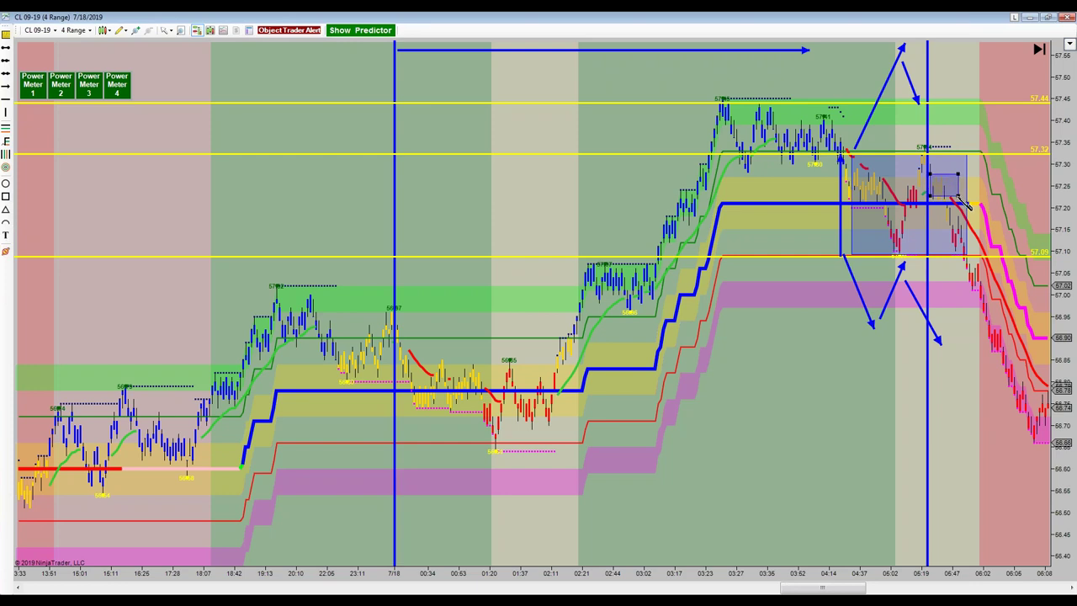
click(965, 202)
- Shift the last downward arrow below the 57.09 line slightly up and to the right
drag(507, 211, 615, 211)
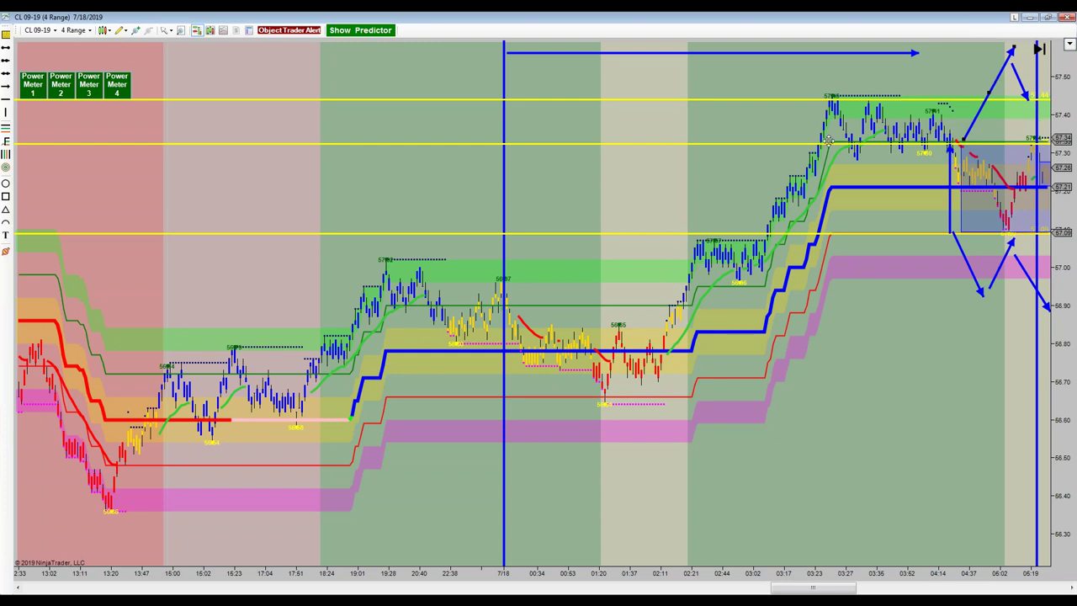
drag(782, 122, 769, 130)
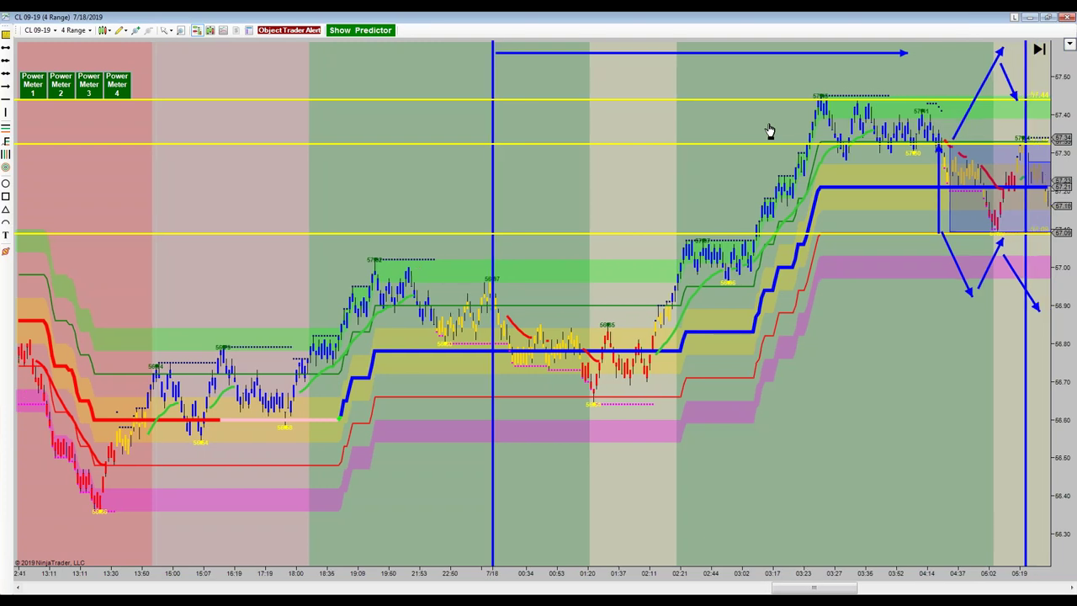
click(1008, 266)
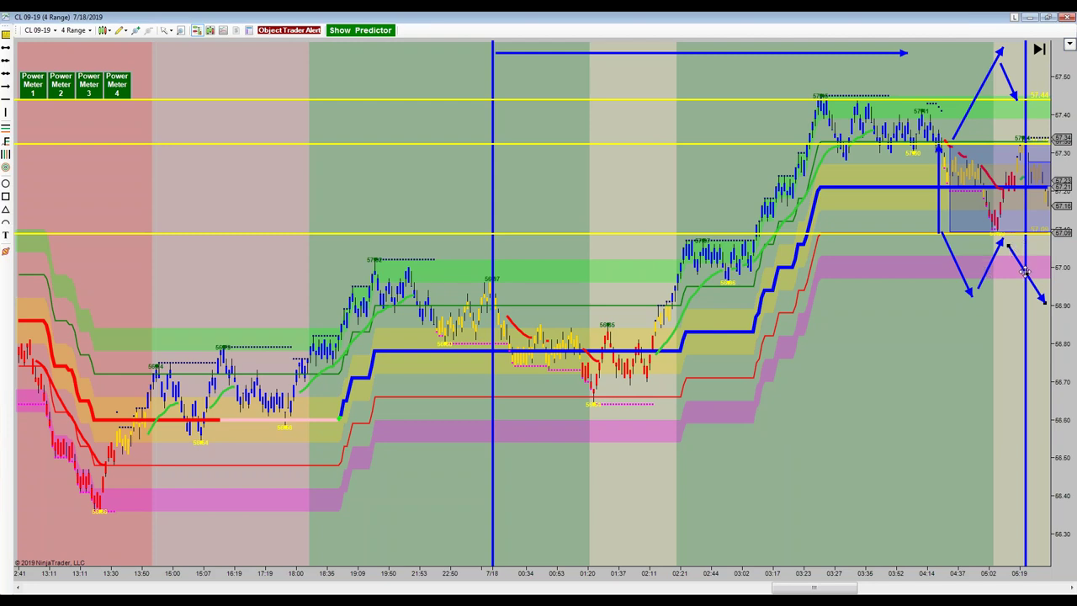
- Draw a short downward arrow from about 57.12 through the 57.09 line to about 56.99, beside the price drop
drag(948, 331, 880, 348)
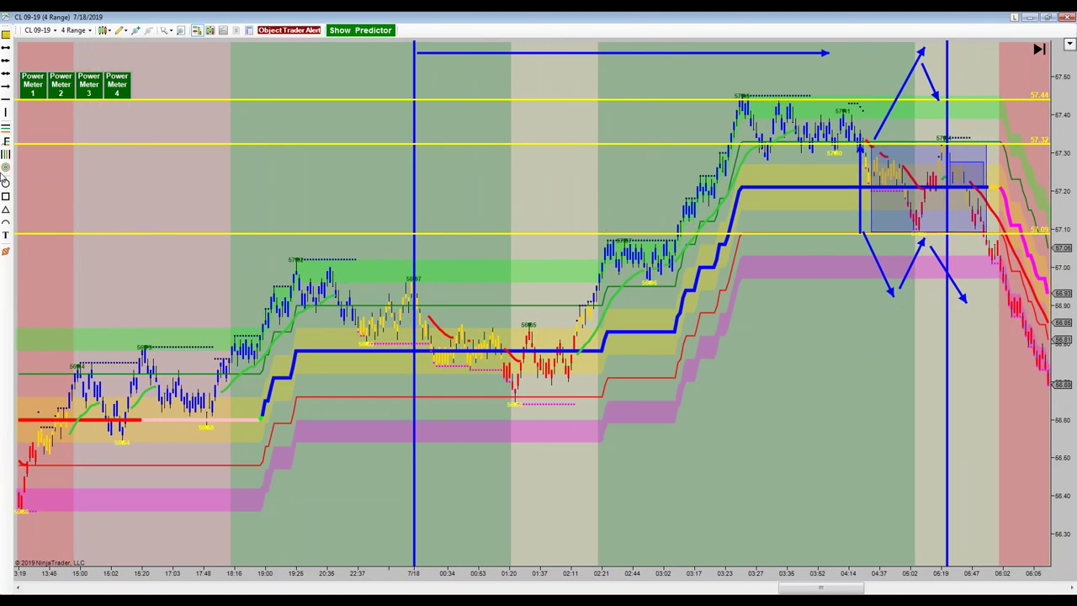
click(5, 89)
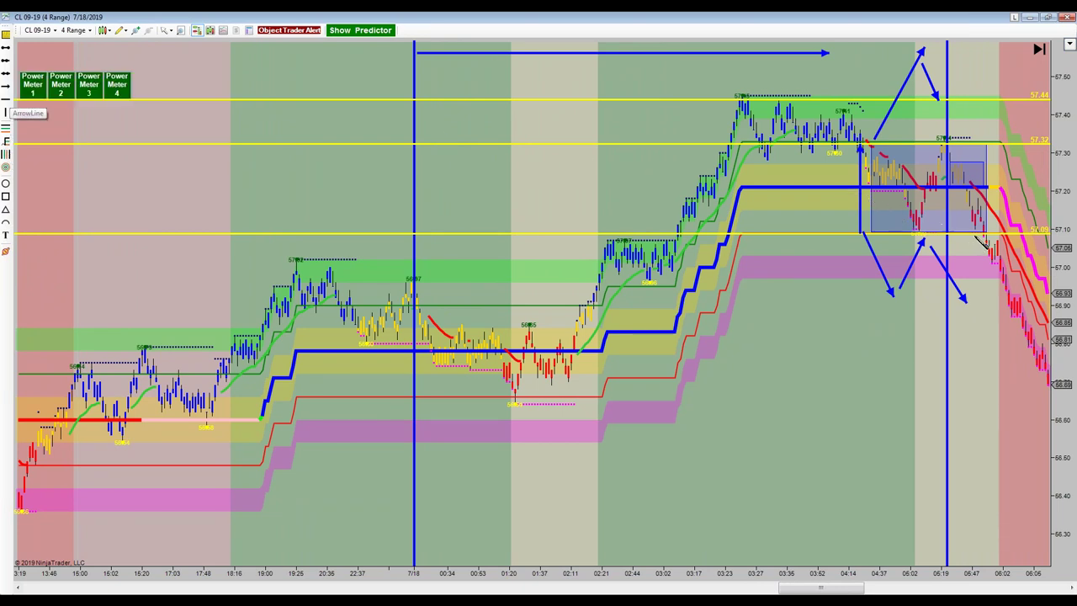
click(963, 221)
click(978, 271)
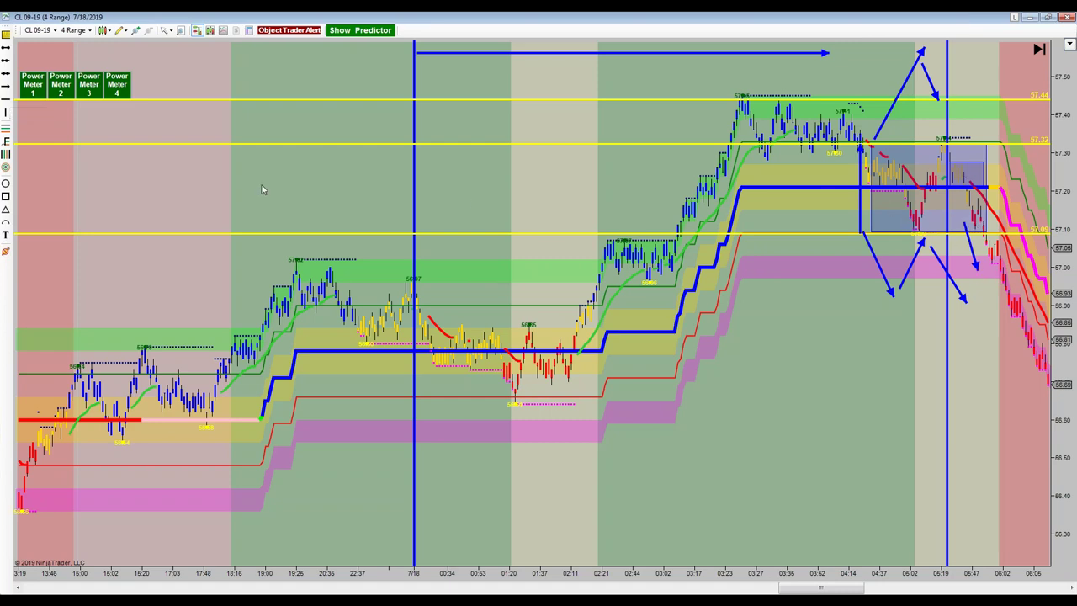
- Add small rectangles spanning about 57.18 to 57.10 and 57.21 to 57.15, and circle the price break at 57.09
click(5, 196)
drag(967, 199, 992, 229)
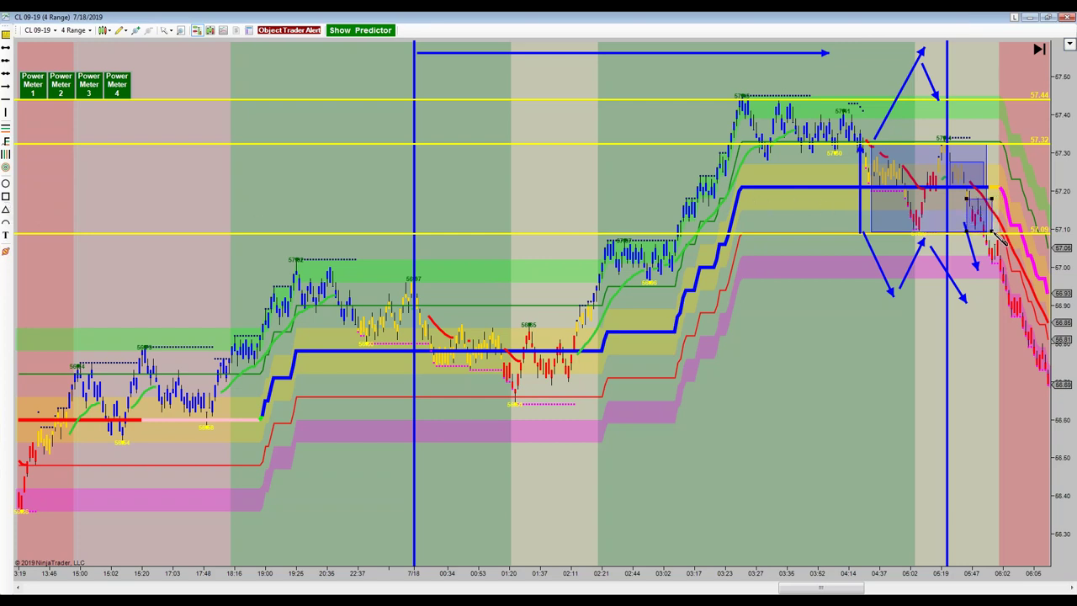
click(5, 197)
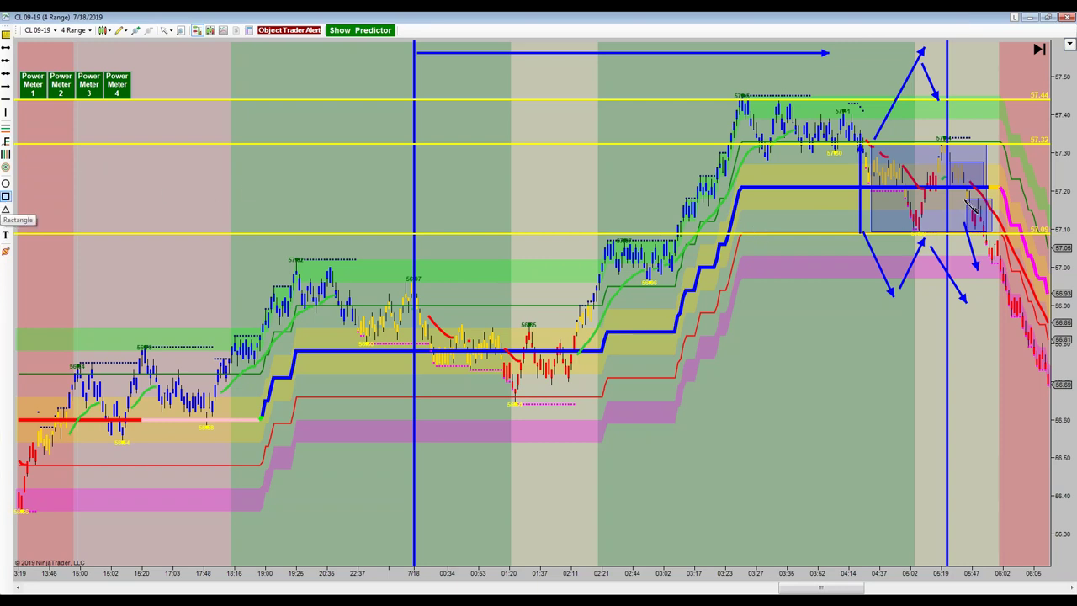
drag(949, 186, 993, 210)
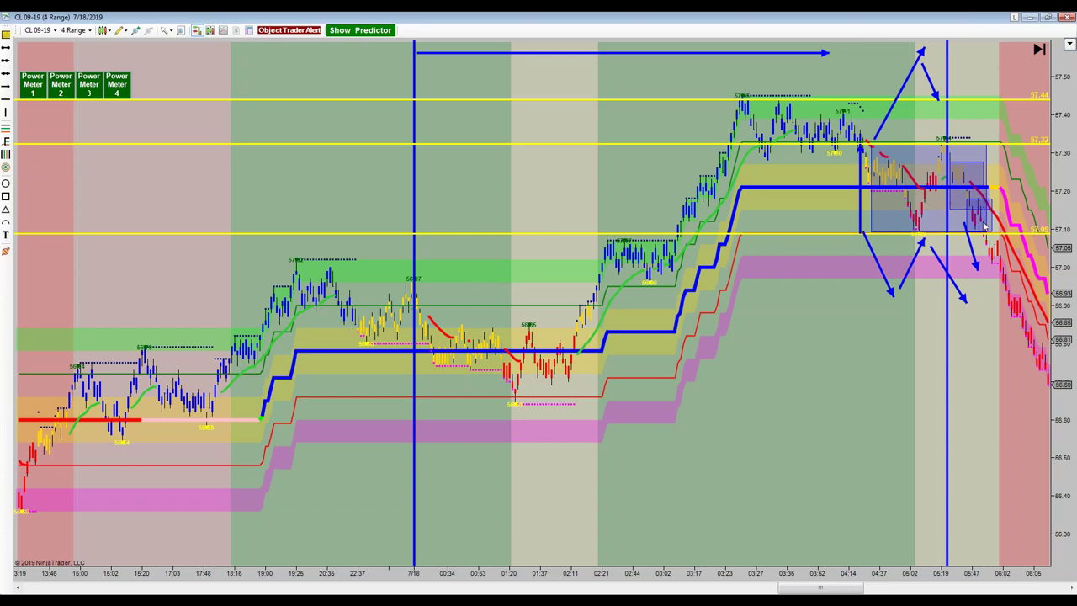
click(6, 182)
drag(993, 245, 970, 217)
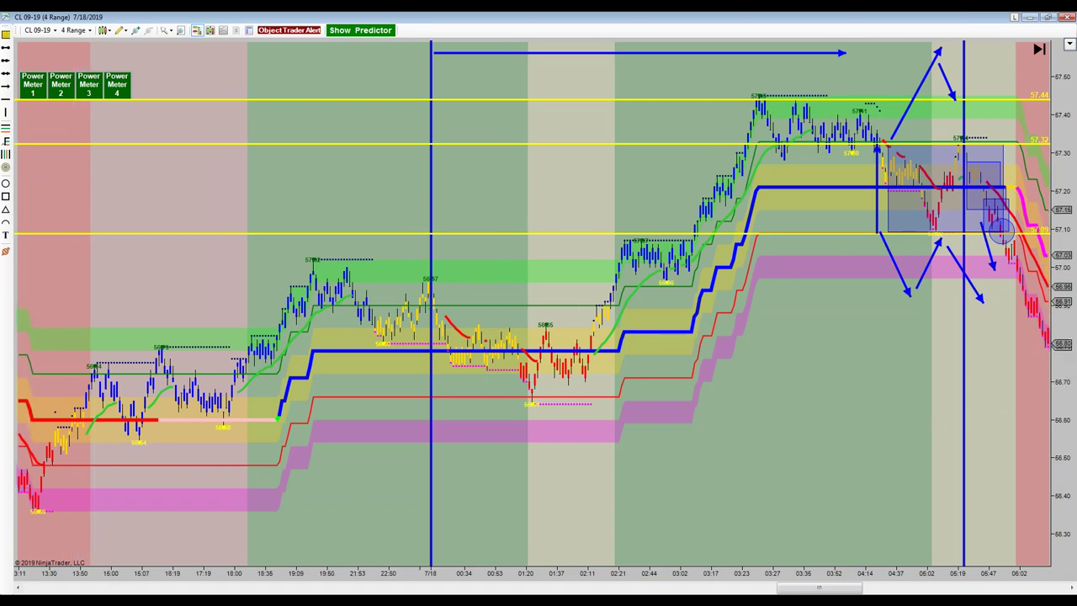
- Examine the price action around the 57.09 breakdown, comparing the overnight session with the decline after 06:02
drag(880, 434, 901, 433)
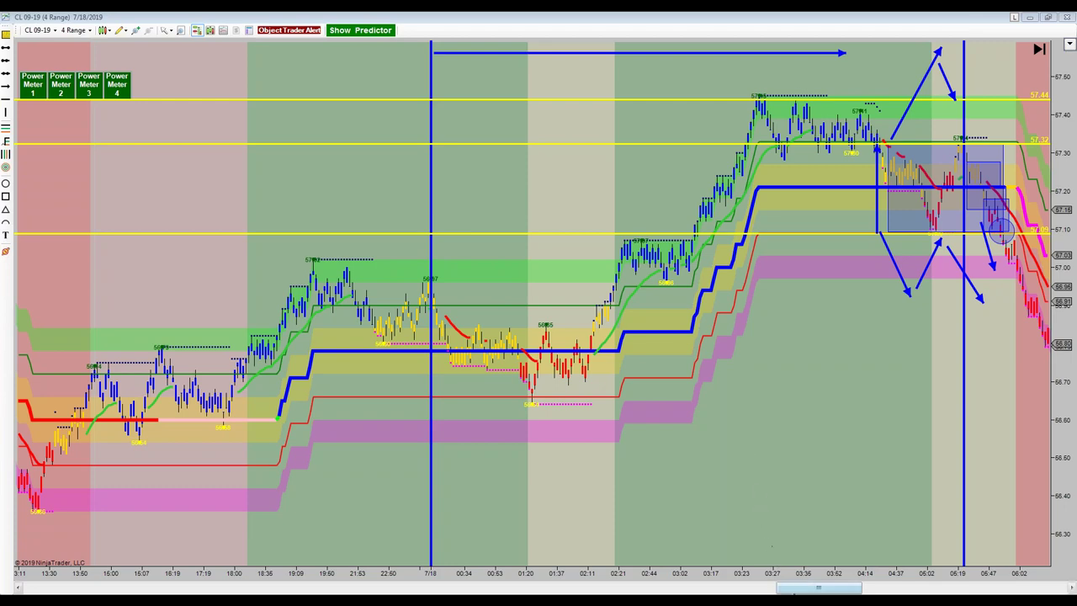
scroll(752, 584, up, 1)
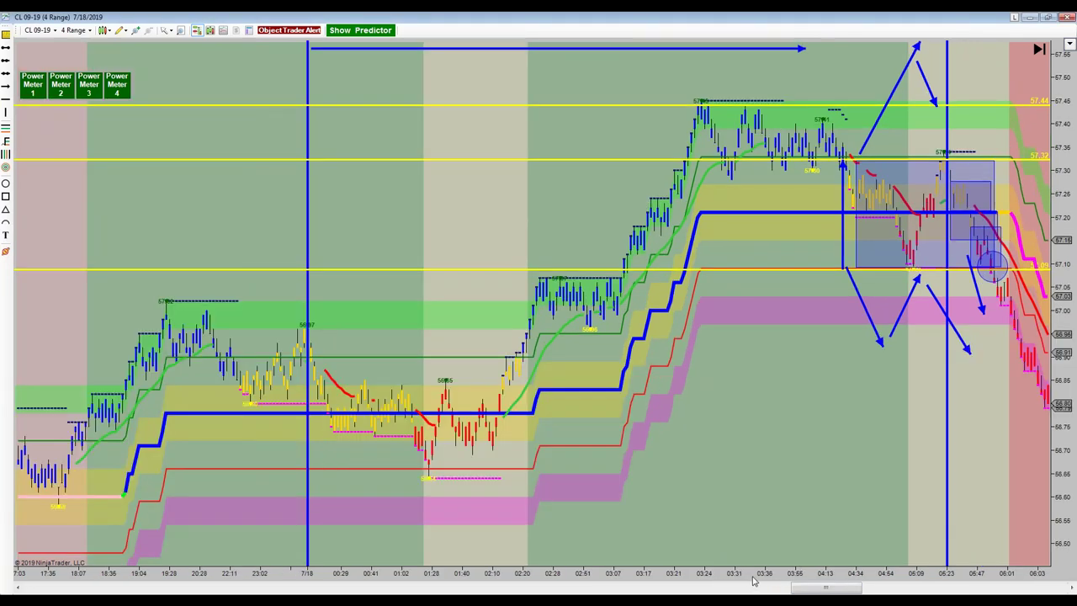
scroll(760, 582, down, 1)
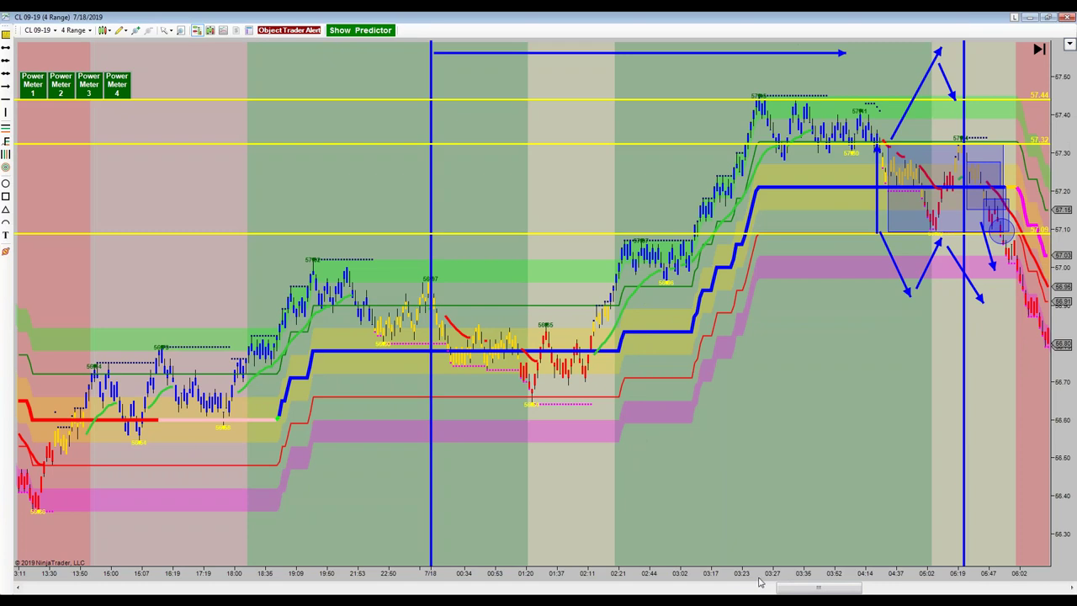
mouse_move(841, 387)
mouse_down()
mouse_move(830, 401)
mouse_move(856, 396)
mouse_move(839, 396)
mouse_up()
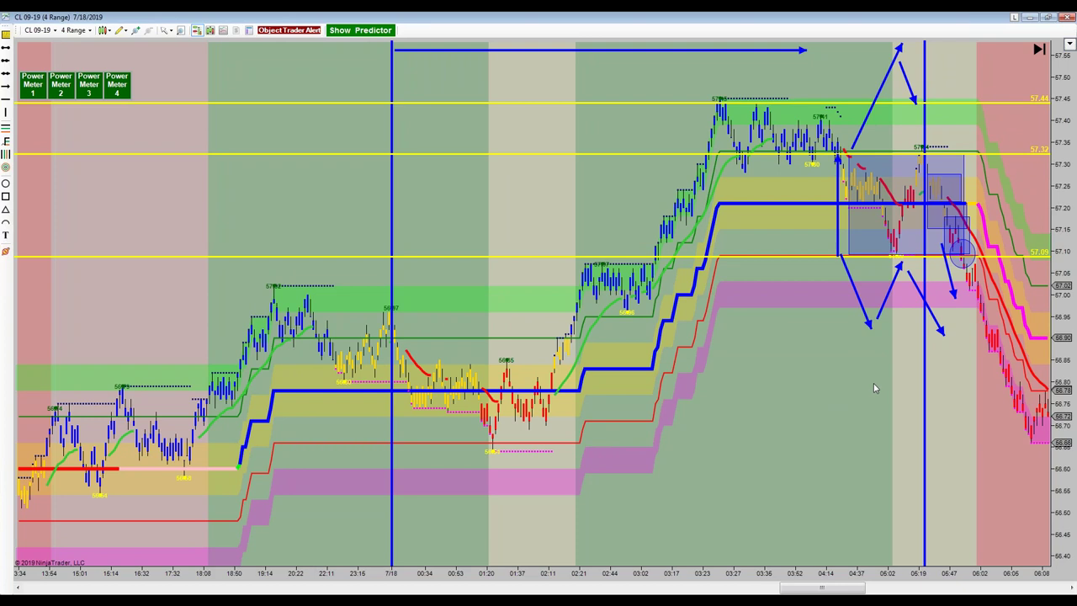
mouse_move(873, 388)
mouse_down()
mouse_move(851, 392)
mouse_move(871, 396)
mouse_up()
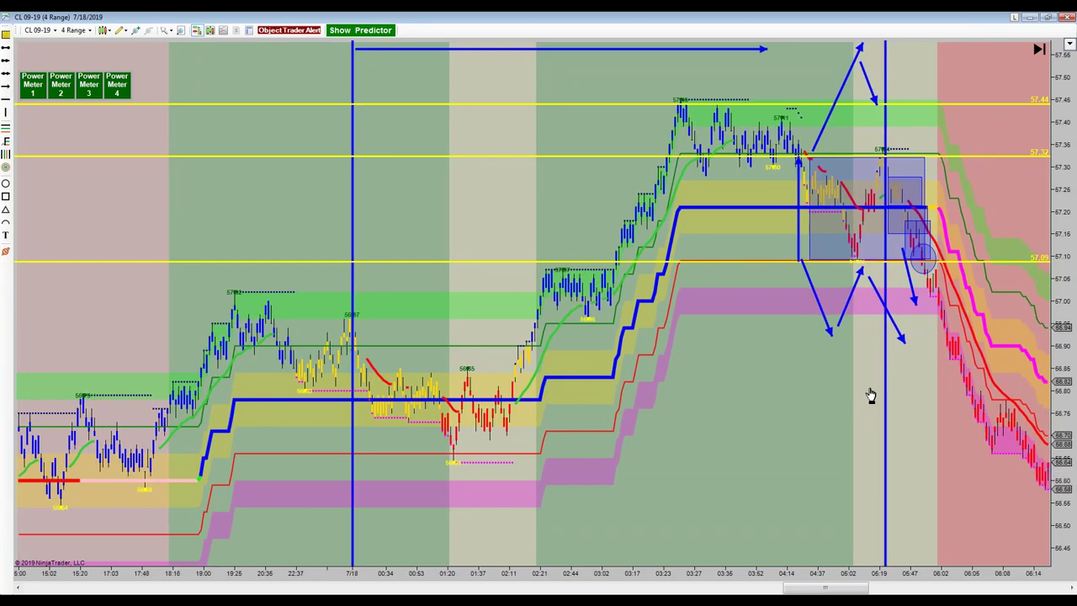
drag(875, 391, 872, 393)
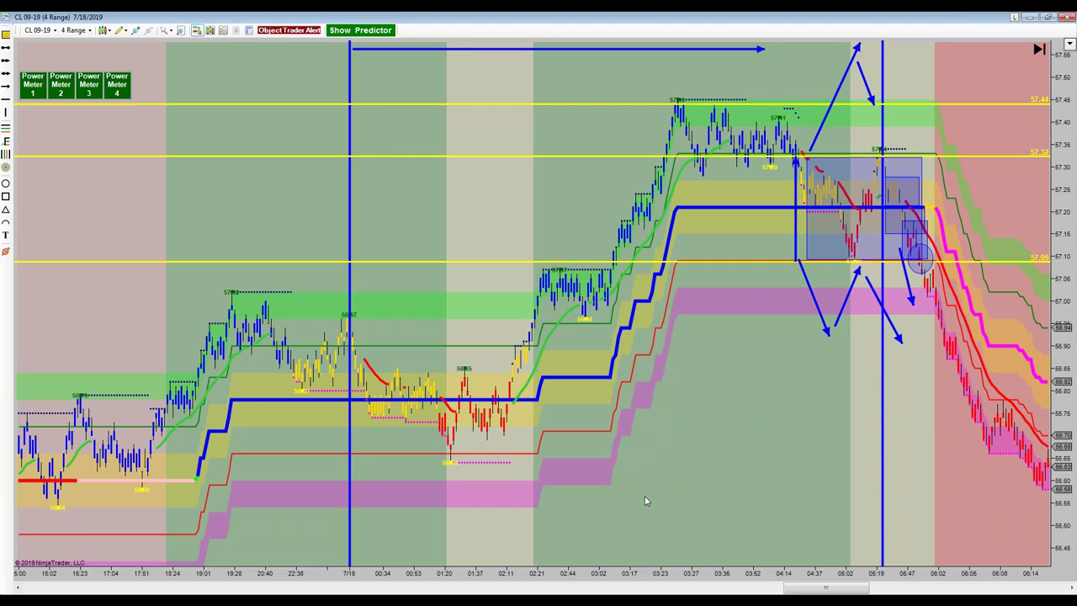
drag(645, 502, 762, 488)
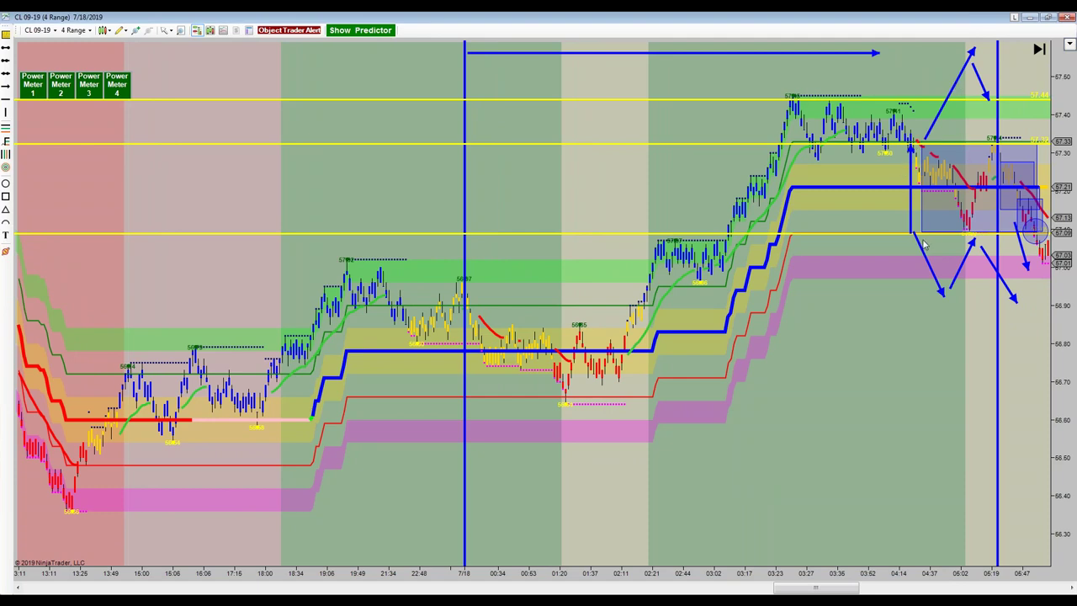
drag(878, 411, 767, 434)
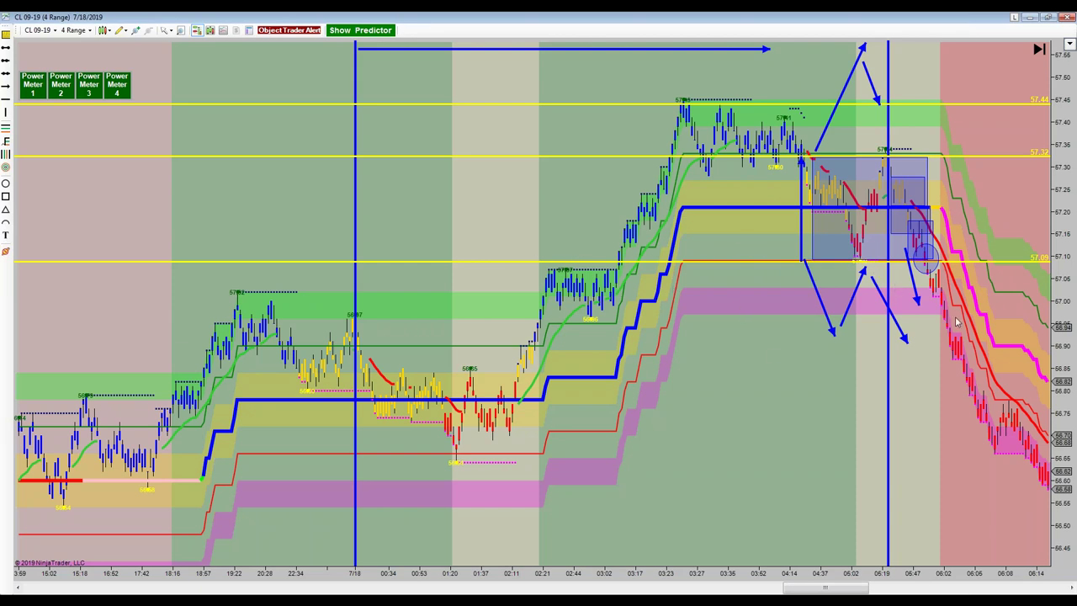
- Extend the short breakdown arrow beside the circle down along the decline to about 56.48
click(918, 308)
drag(948, 346, 1025, 523)
drag(932, 324, 934, 323)
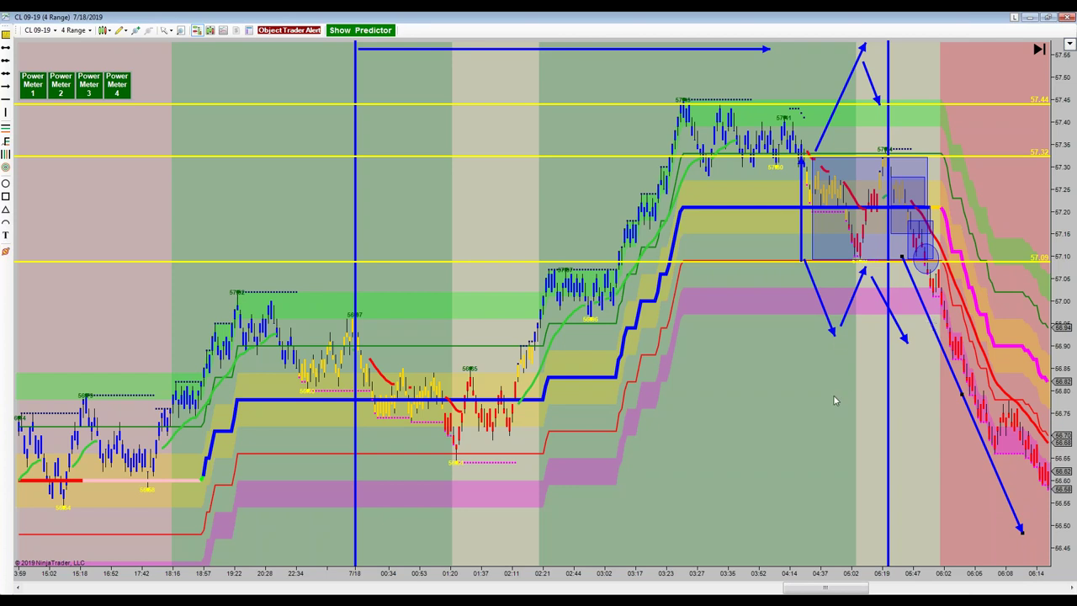
- Examine the price movement following the breakdown, including the rebound and the renewed decline up to 07:00
scroll(815, 411, down, 1)
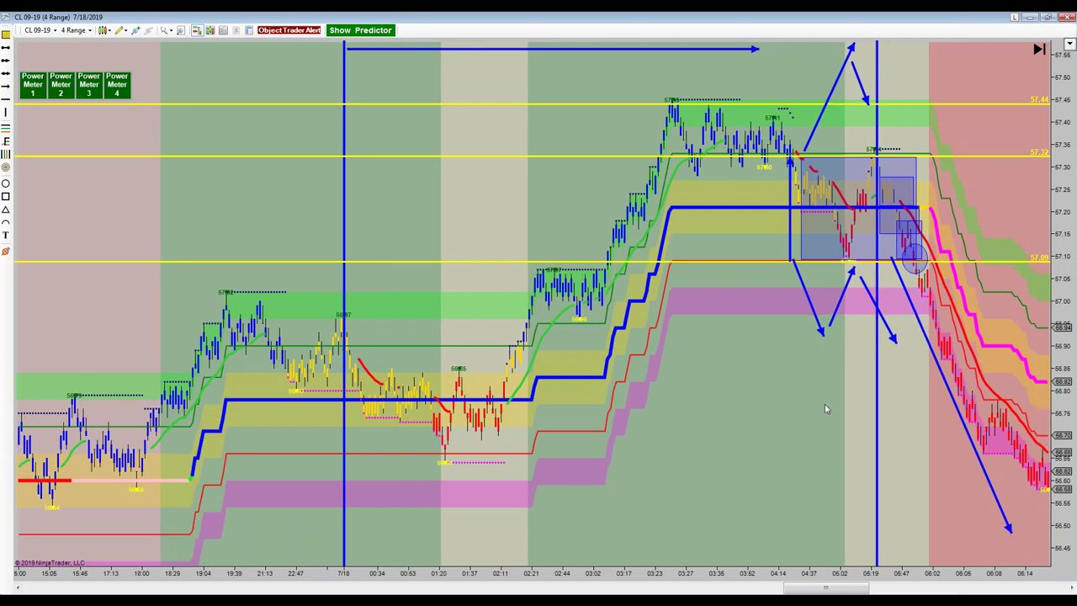
drag(825, 410, 786, 416)
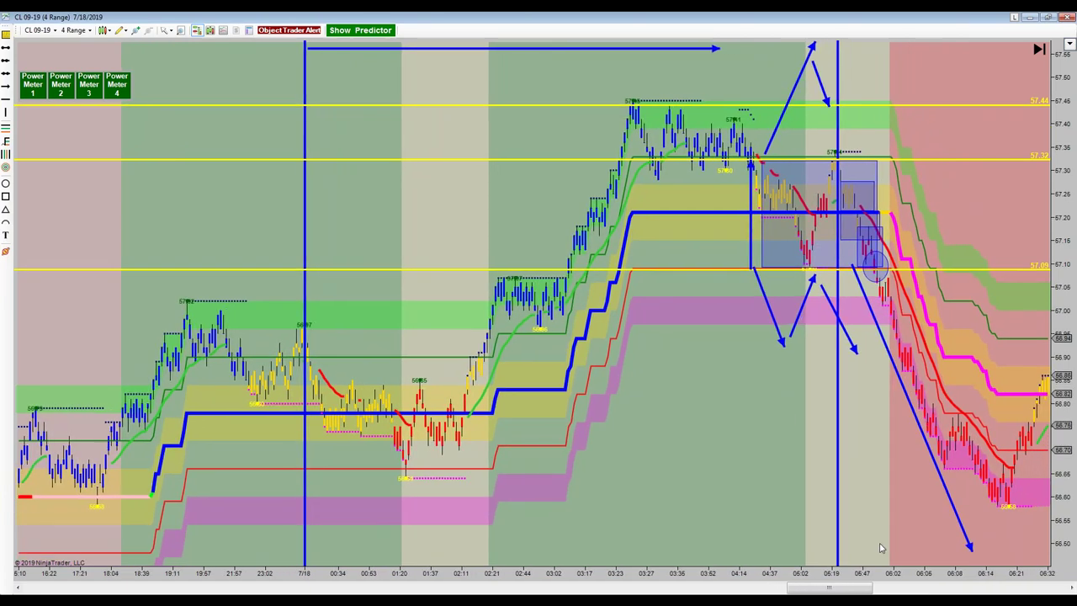
drag(873, 582, 859, 583)
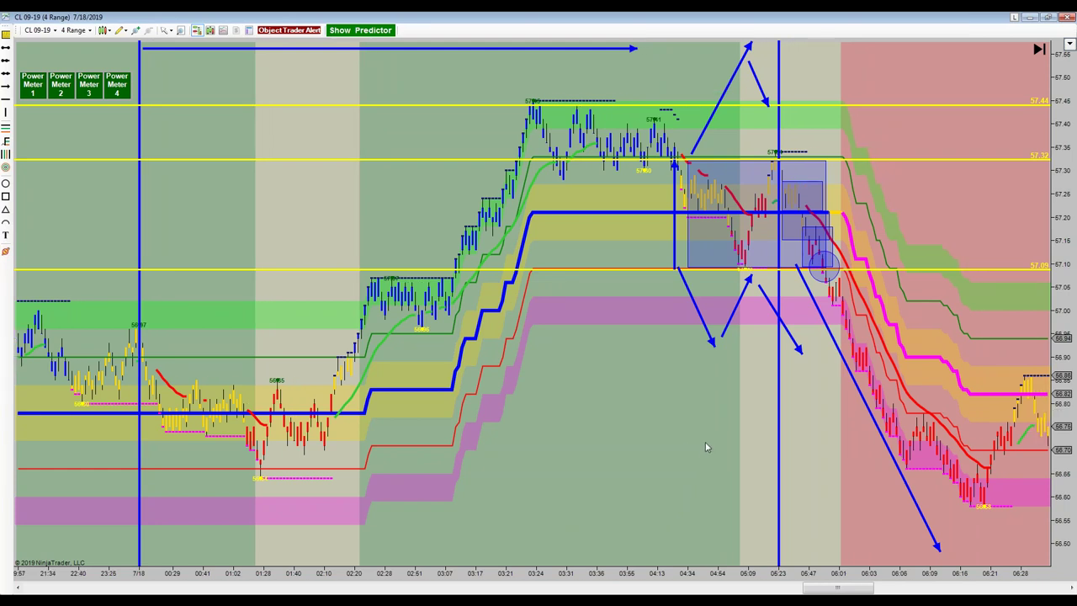
drag(709, 443, 692, 449)
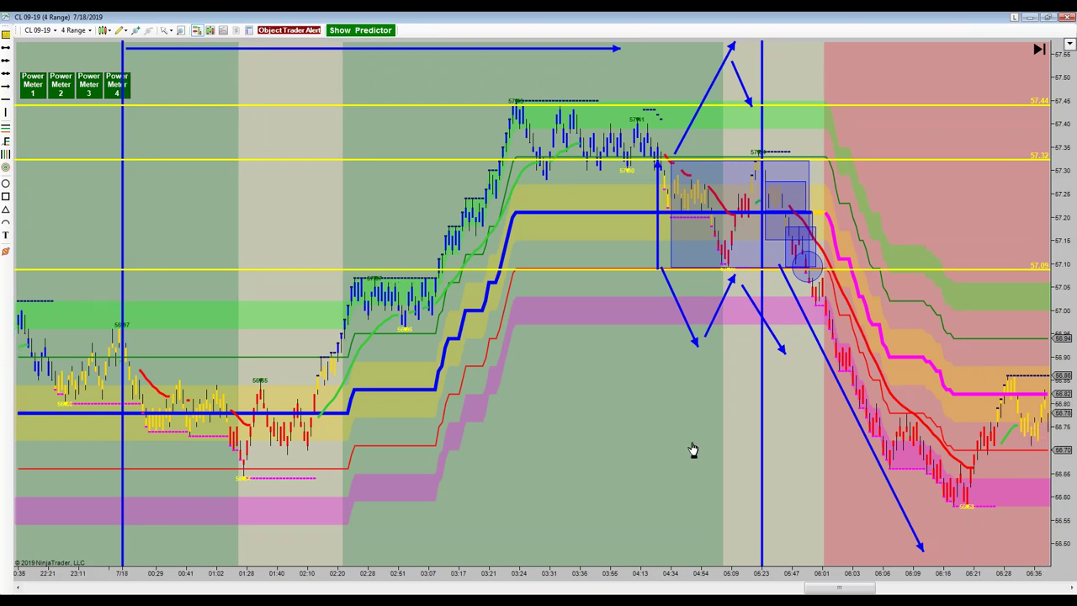
drag(701, 437, 680, 447)
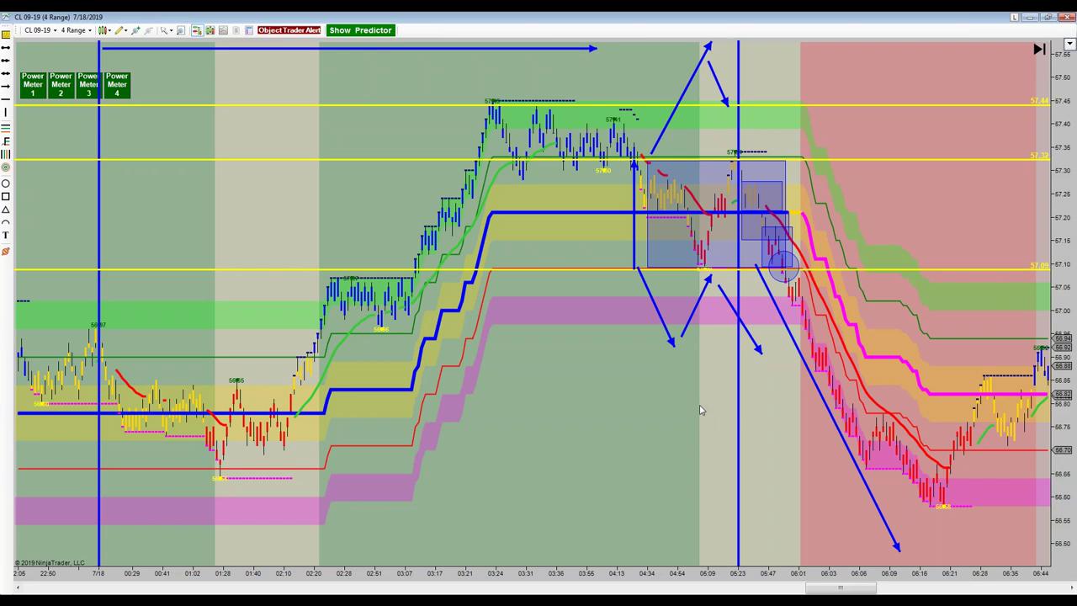
drag(621, 410, 567, 388)
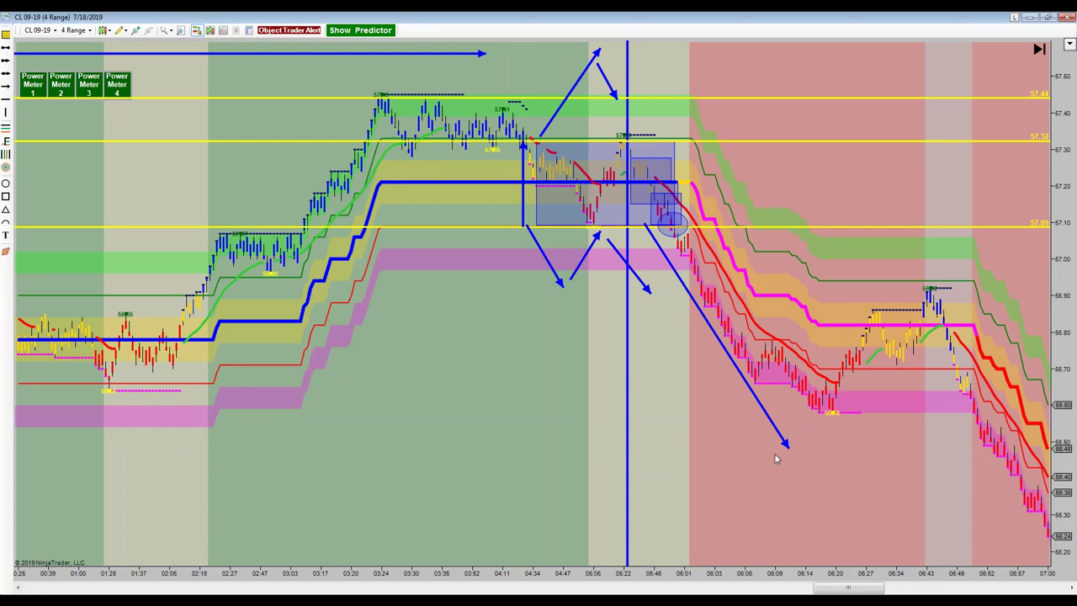
- Adjust the long breakdown arrow's tip to about 56.56 and circle the 06:20 low and the small rebound just above it
drag(791, 450, 792, 420)
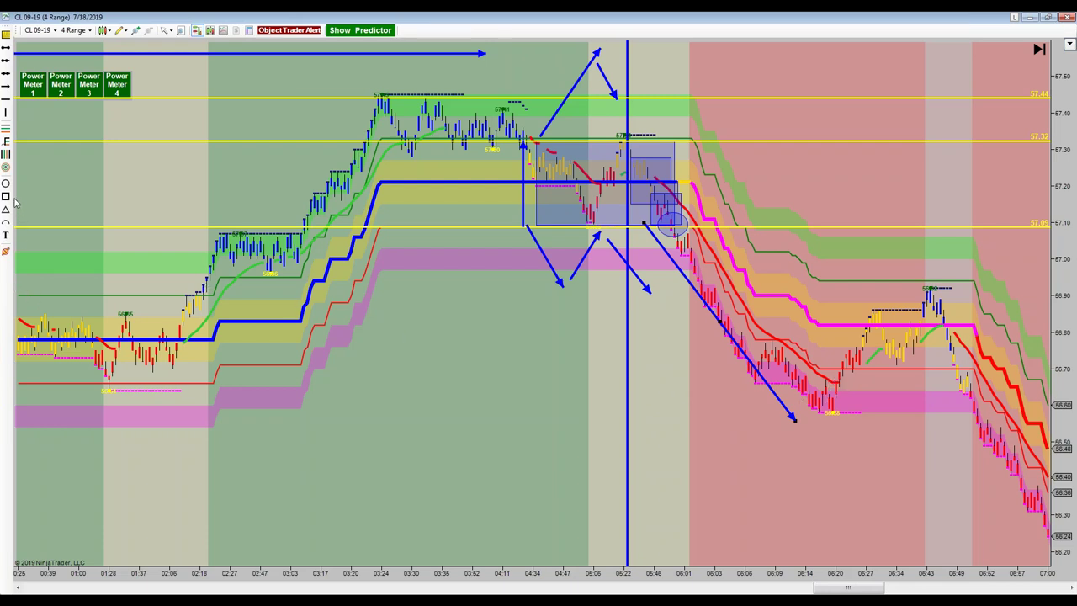
drag(834, 362, 848, 400)
click(5, 183)
drag(800, 378, 852, 419)
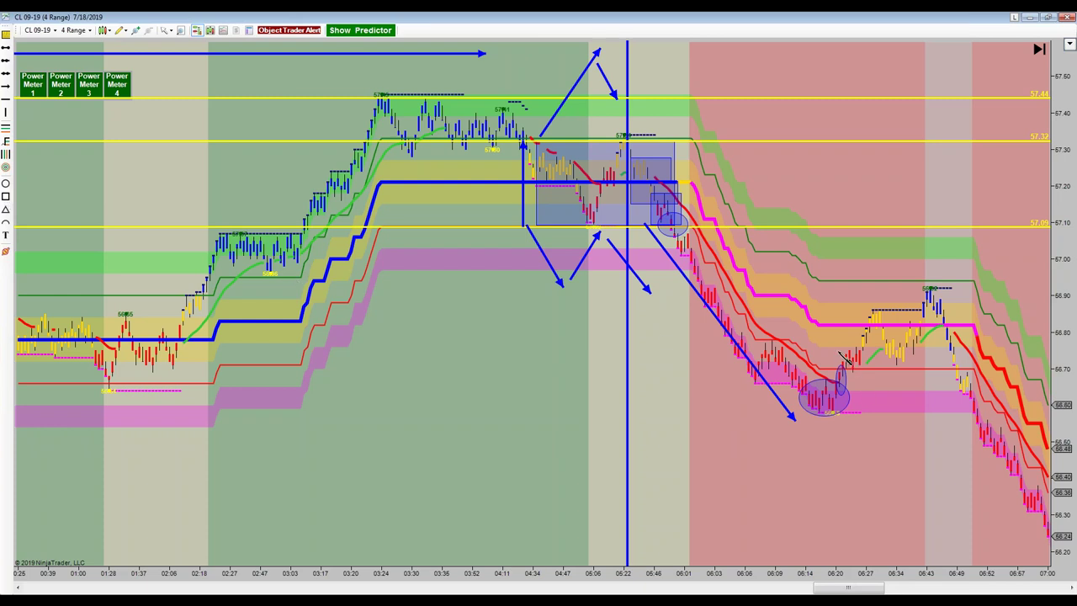
- Box the rebound areas at about 56.76–56.69, 56.88–56.76 and 56.94–56.87, and underline the circled low near 56.57
drag(831, 347, 871, 372)
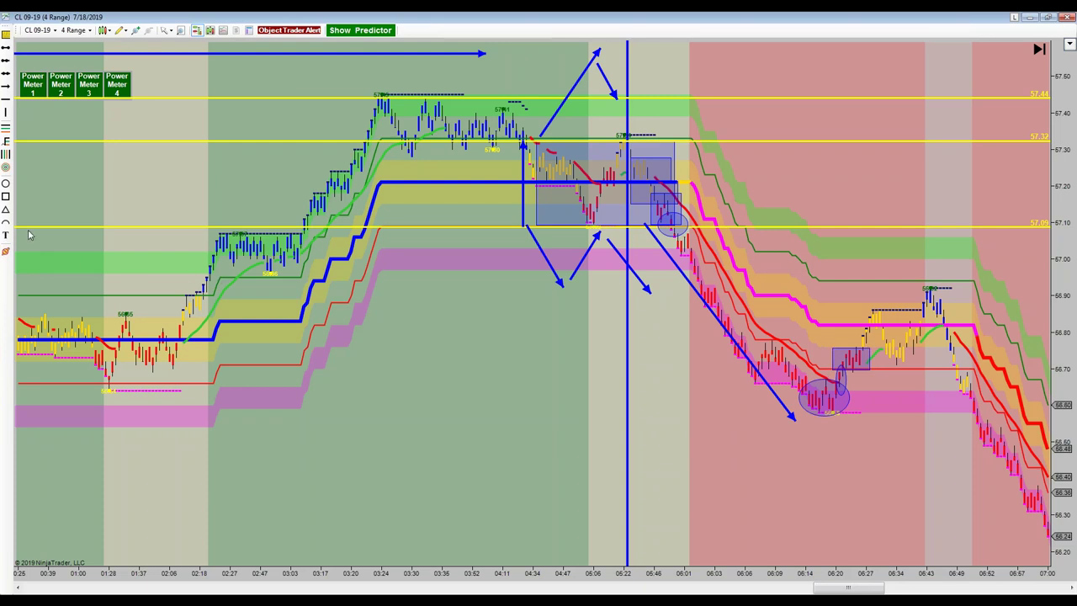
click(6, 196)
drag(849, 302, 877, 346)
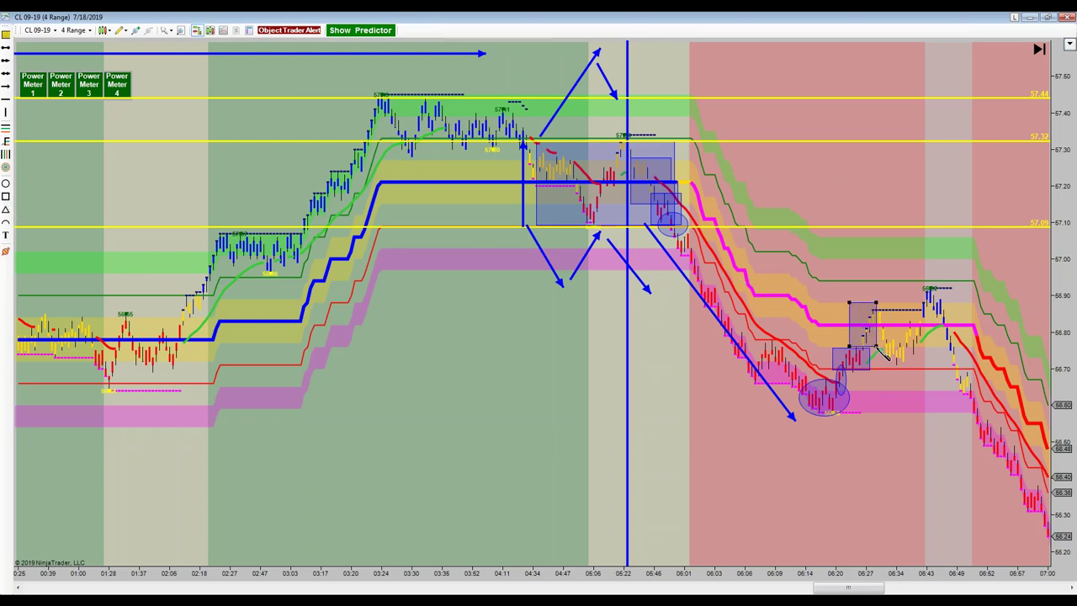
click(6, 196)
drag(903, 281, 954, 306)
click(955, 305)
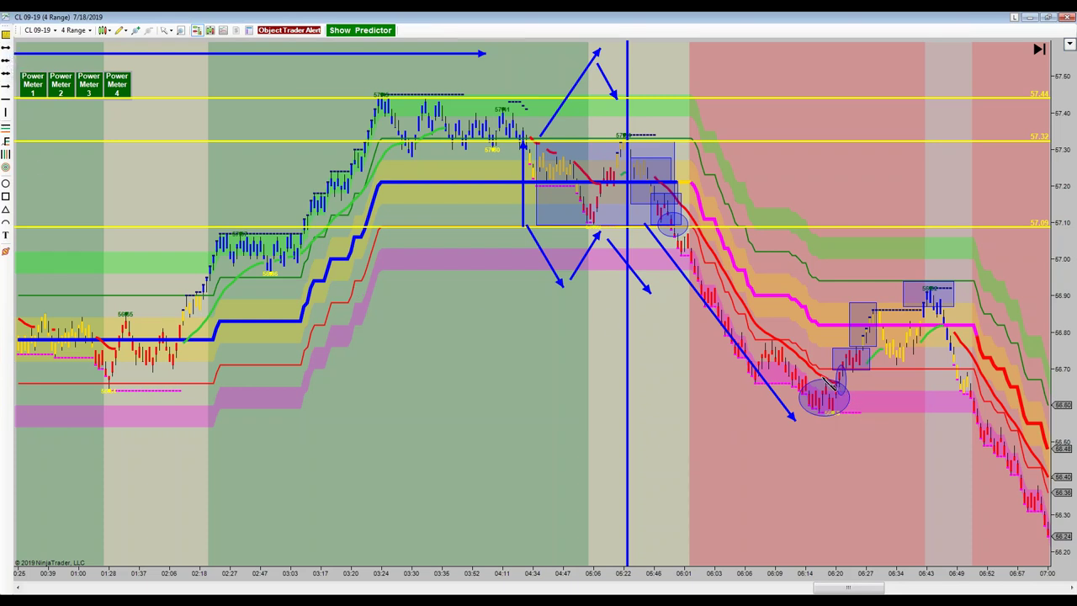
click(805, 418)
- Turn on the Mid-Band Short Trade and Minimum Criteria Short Trade alerts in Object Trader Alert
click(296, 32)
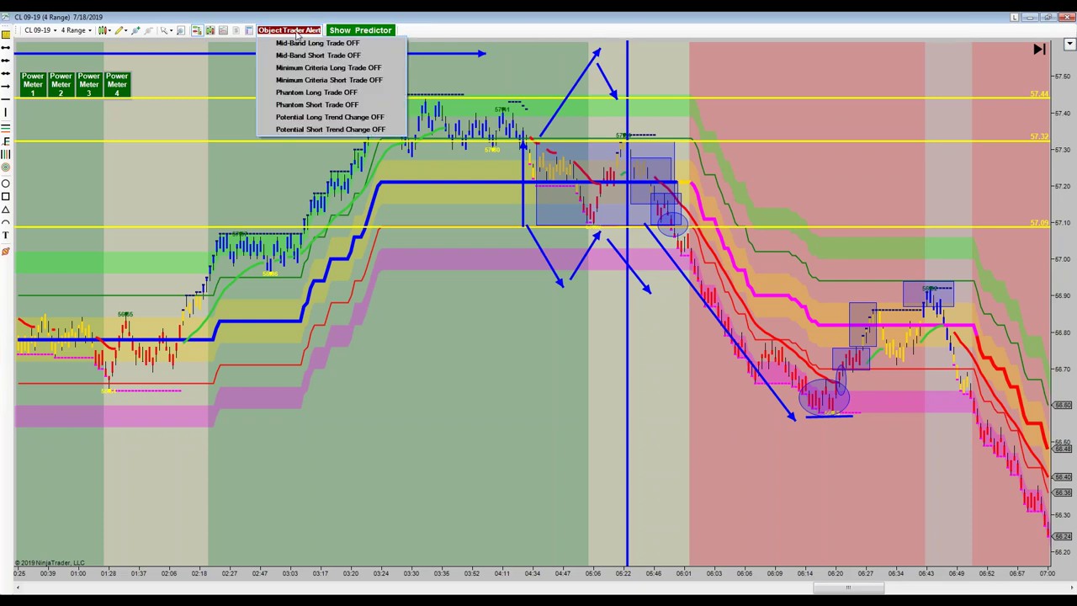
click(334, 56)
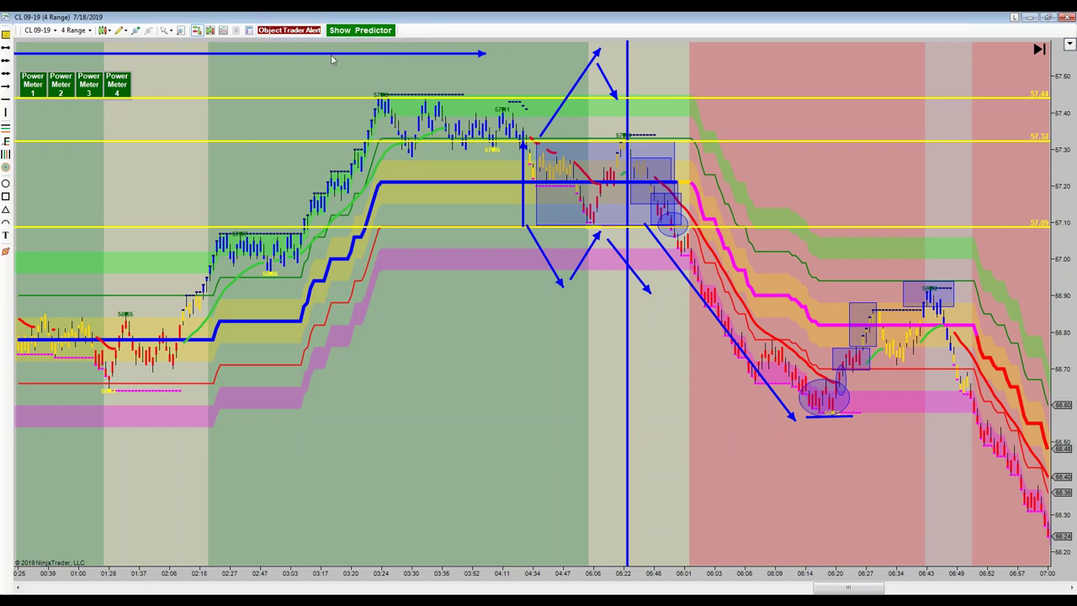
click(291, 34)
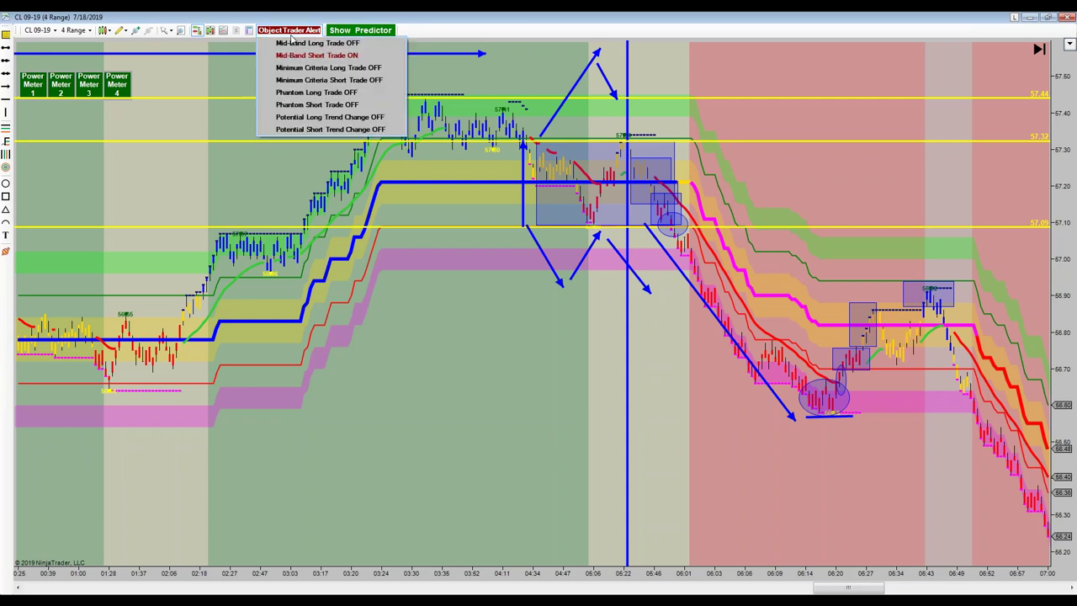
click(315, 80)
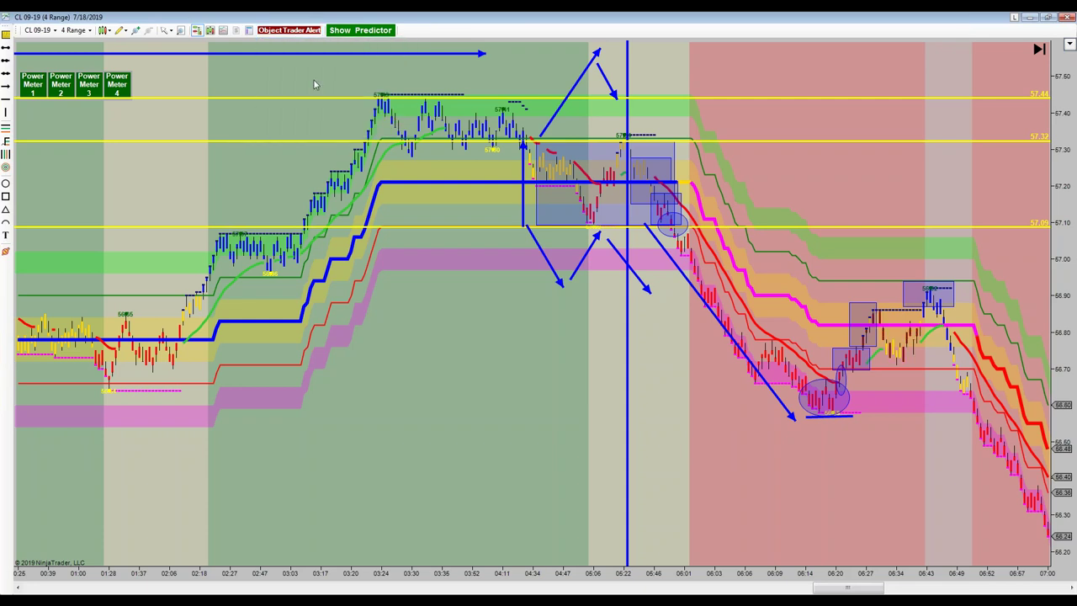
click(290, 30)
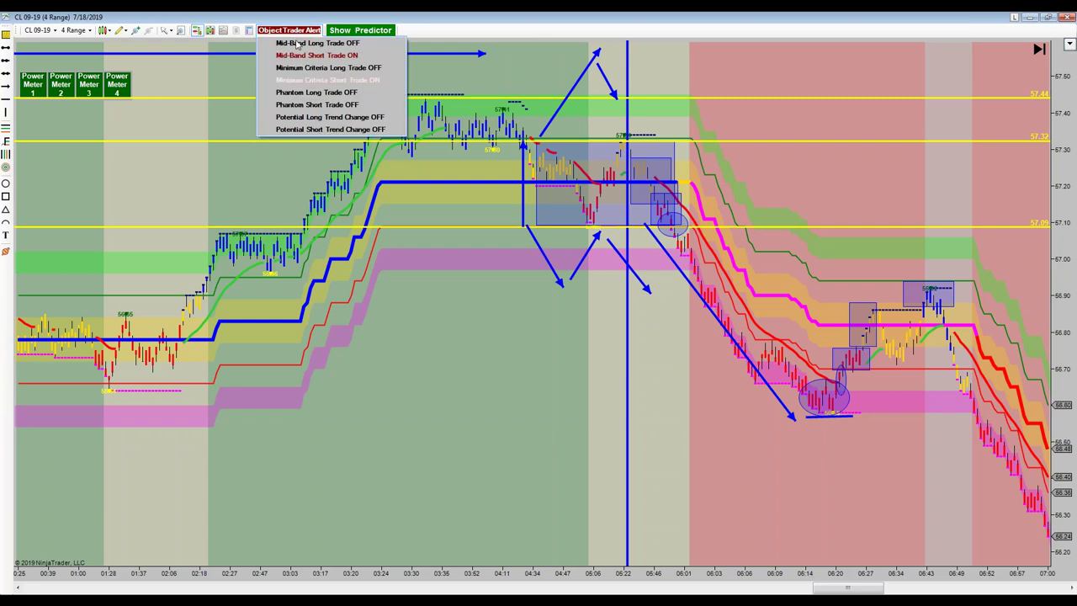
click(308, 112)
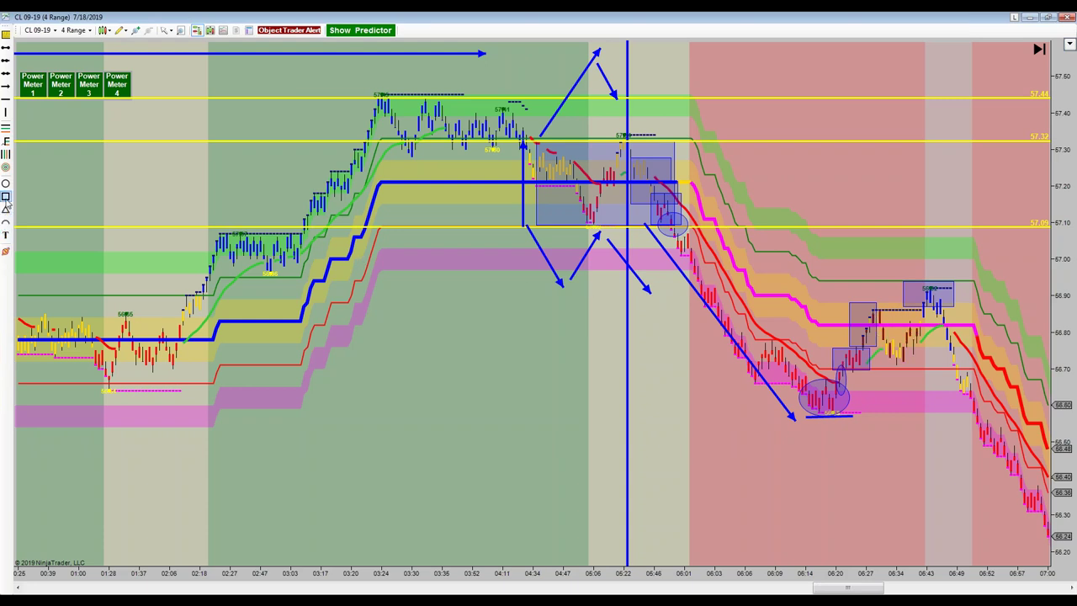
- Add a small rectangle spanning about 56.86 to 56.81 on the rebound, and draw an arrow pointing to the circled low
click(867, 310)
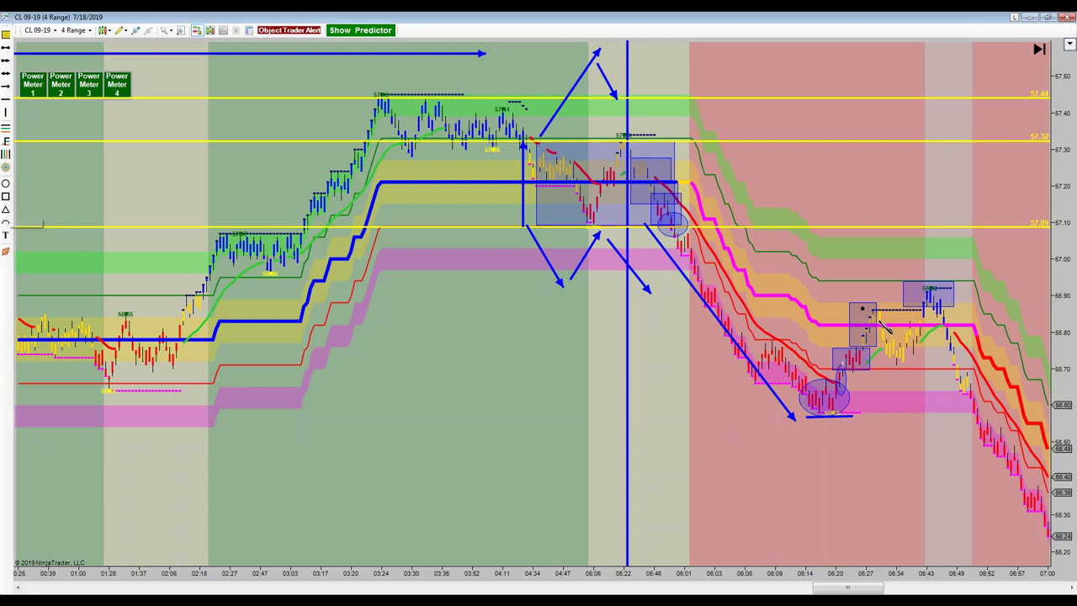
click(892, 331)
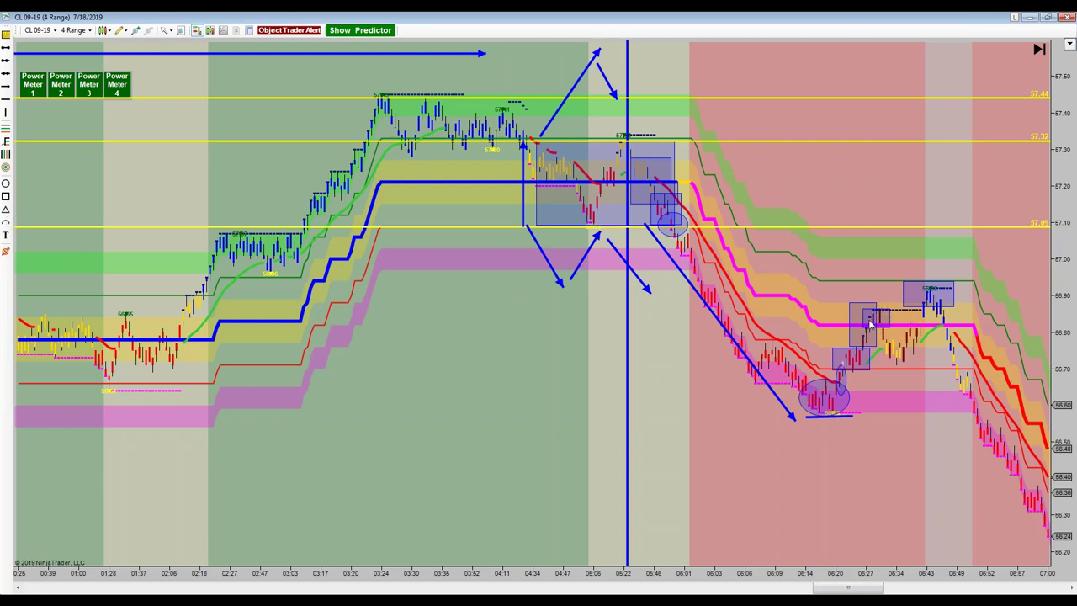
click(5, 85)
click(798, 421)
click(894, 429)
click(840, 409)
- Draw arrows to the rebound boxes near 56.70 and 56.84, plus a long arrow down the decline from about 56.86 to 56.30
click(6, 88)
drag(888, 388, 868, 371)
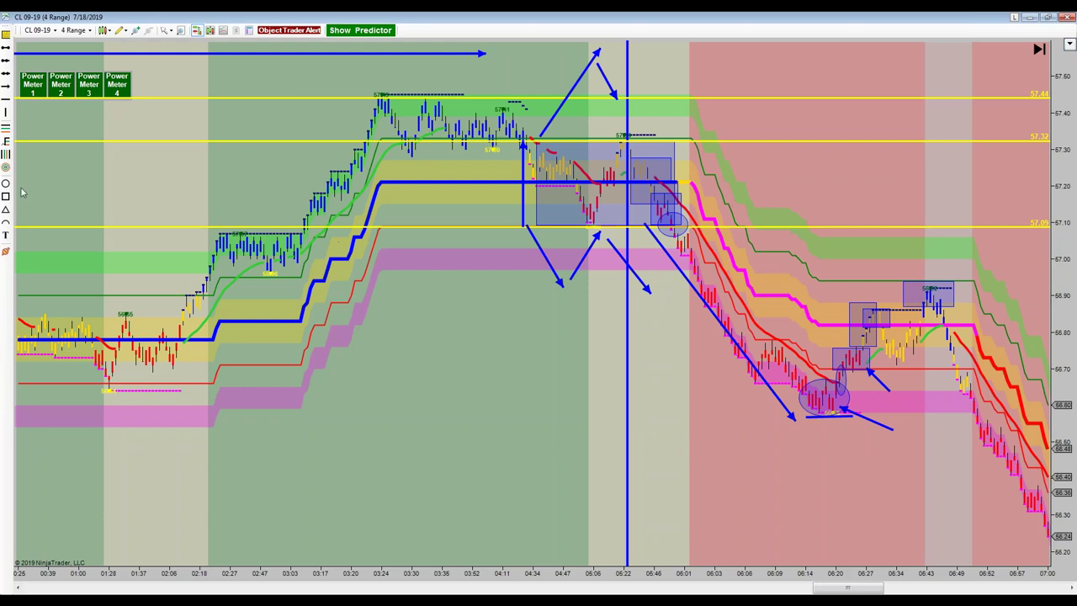
click(6, 86)
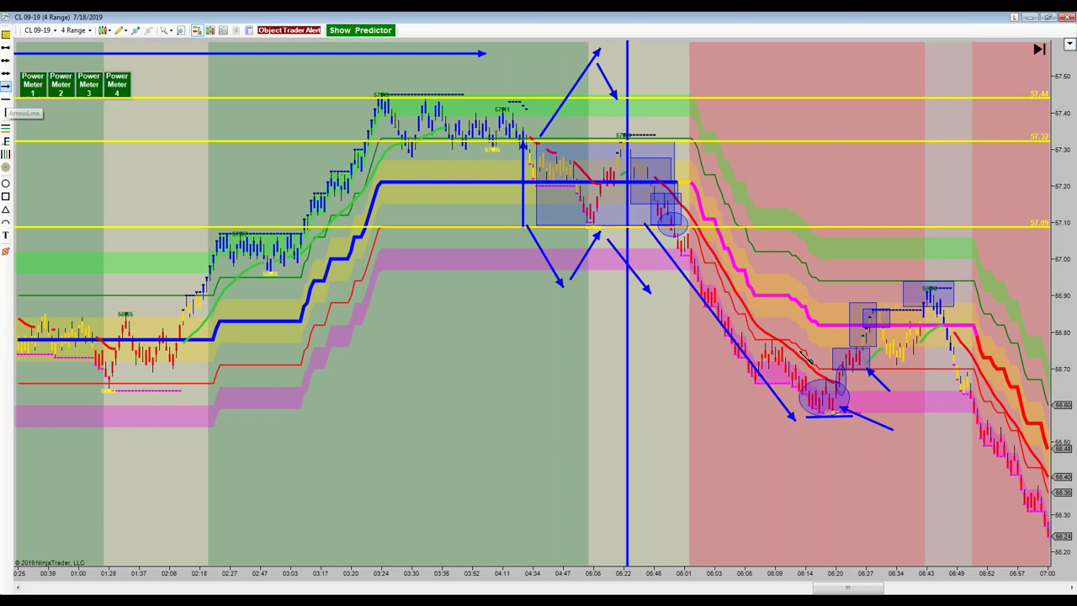
click(814, 297)
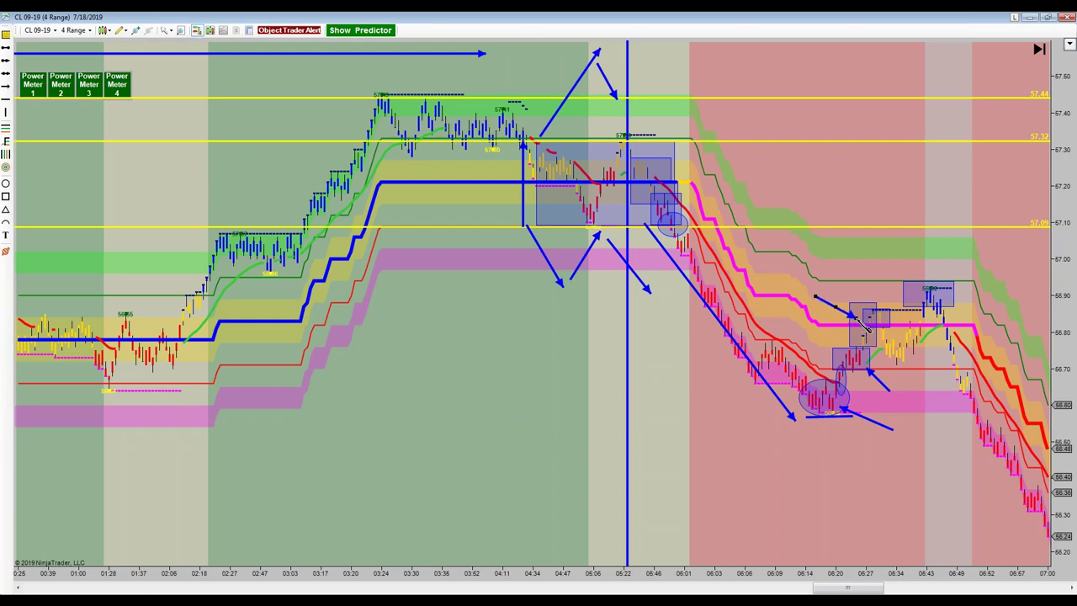
click(858, 320)
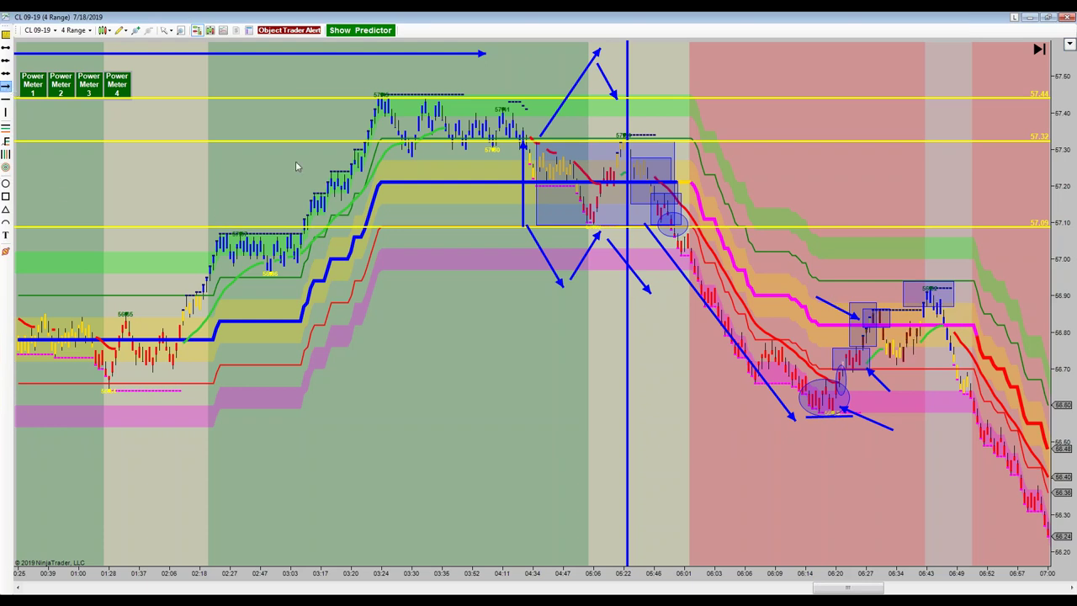
mouse_move(936, 311)
mouse_down()
mouse_move(981, 461)
mouse_move(1010, 515)
mouse_move(1002, 509)
mouse_up()
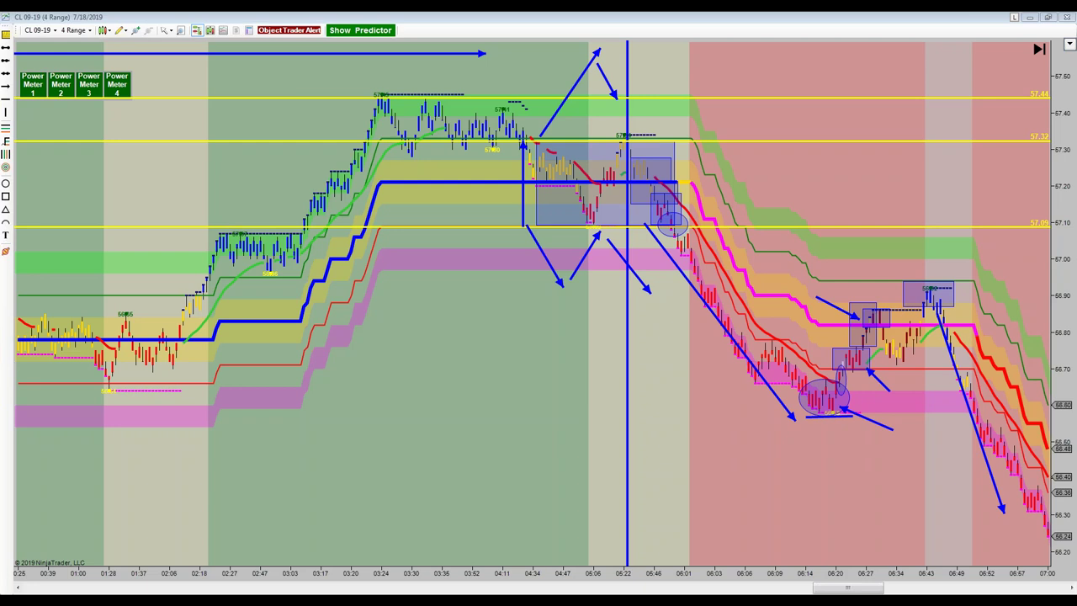
- Examine the decline beyond the last arrow, from 06:43 through the low at 07:04 and up to about 07:17
scroll(839, 503, up, 1)
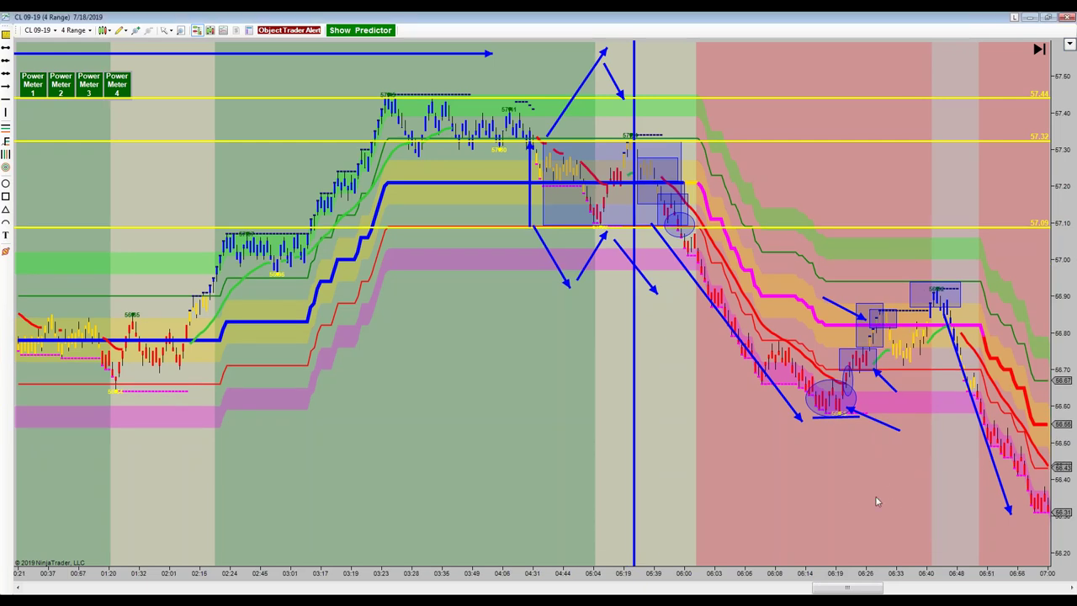
drag(875, 501, 841, 471)
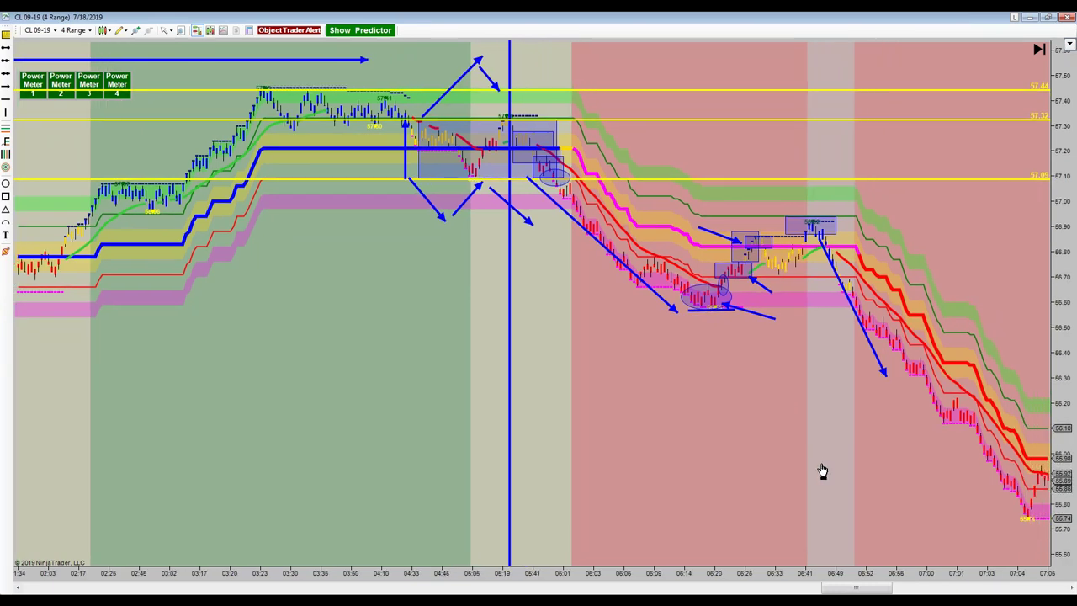
drag(845, 462, 801, 469)
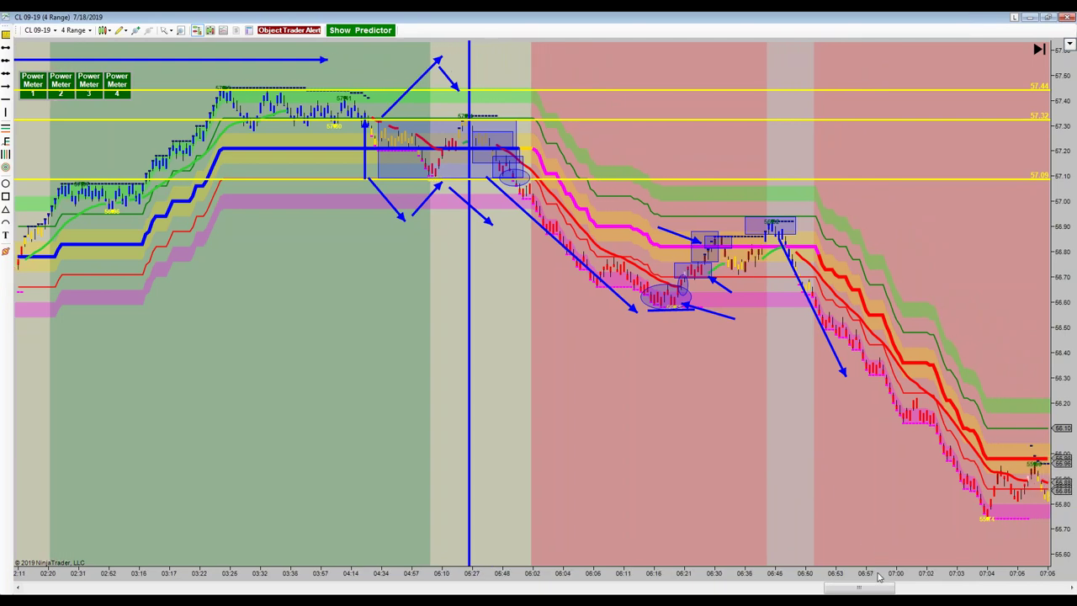
scroll(794, 587, up, 5)
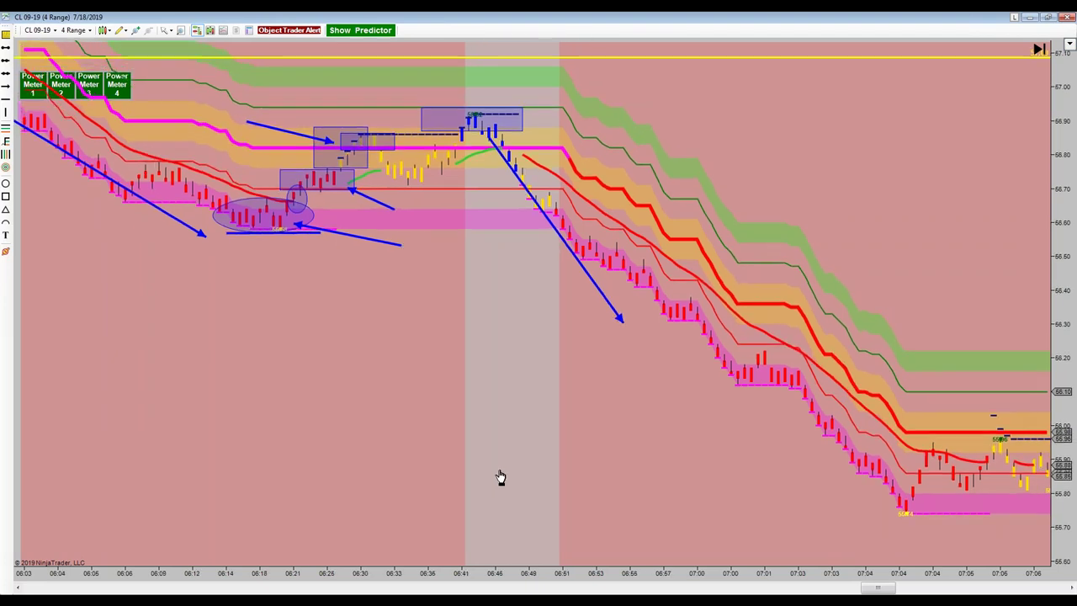
drag(556, 450, 519, 445)
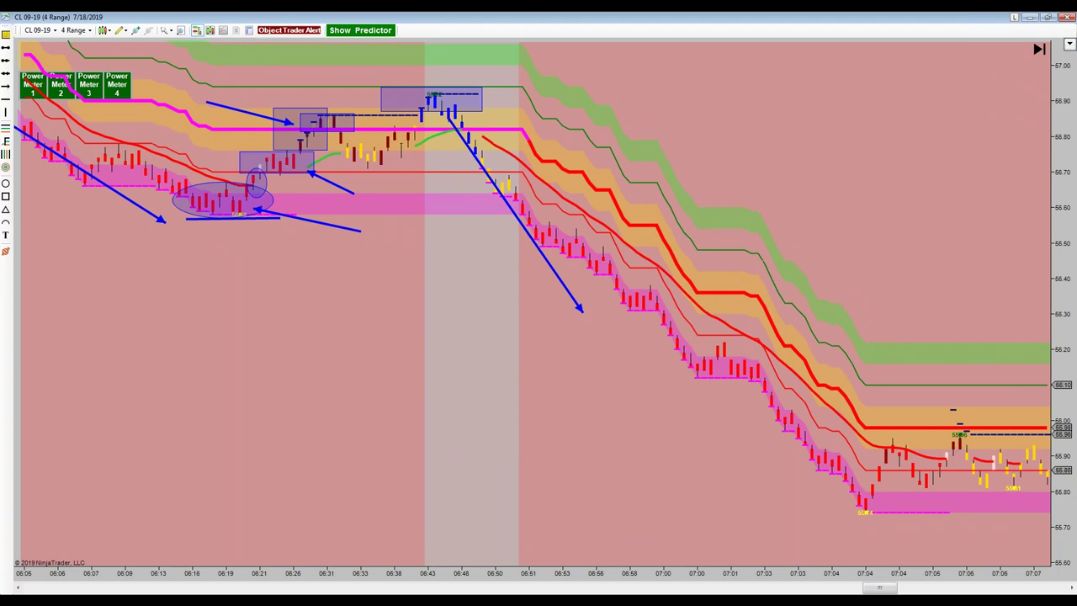
drag(578, 428, 537, 434)
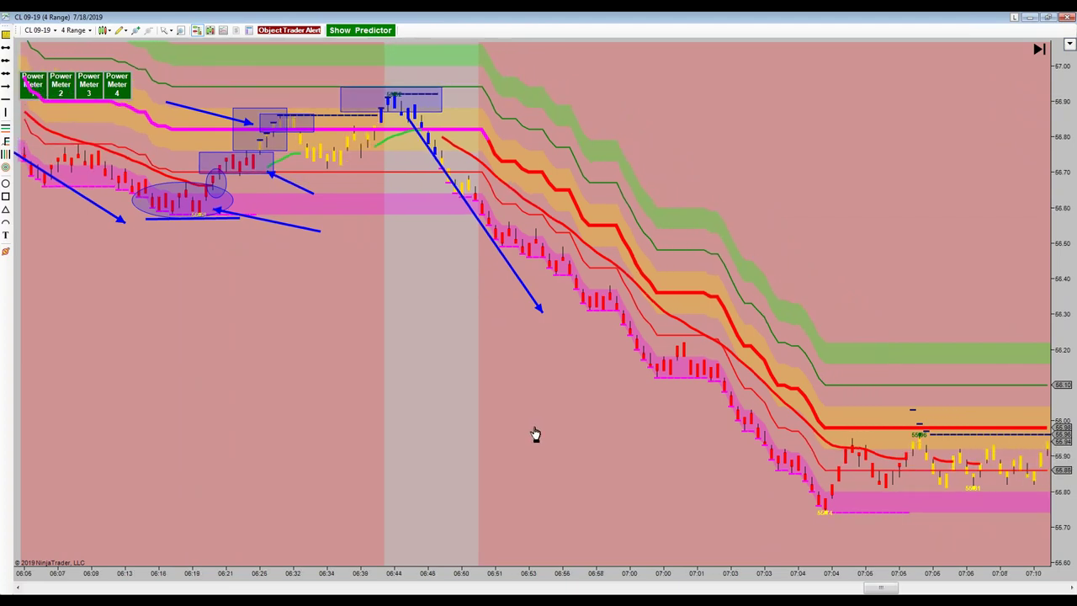
drag(610, 440, 579, 442)
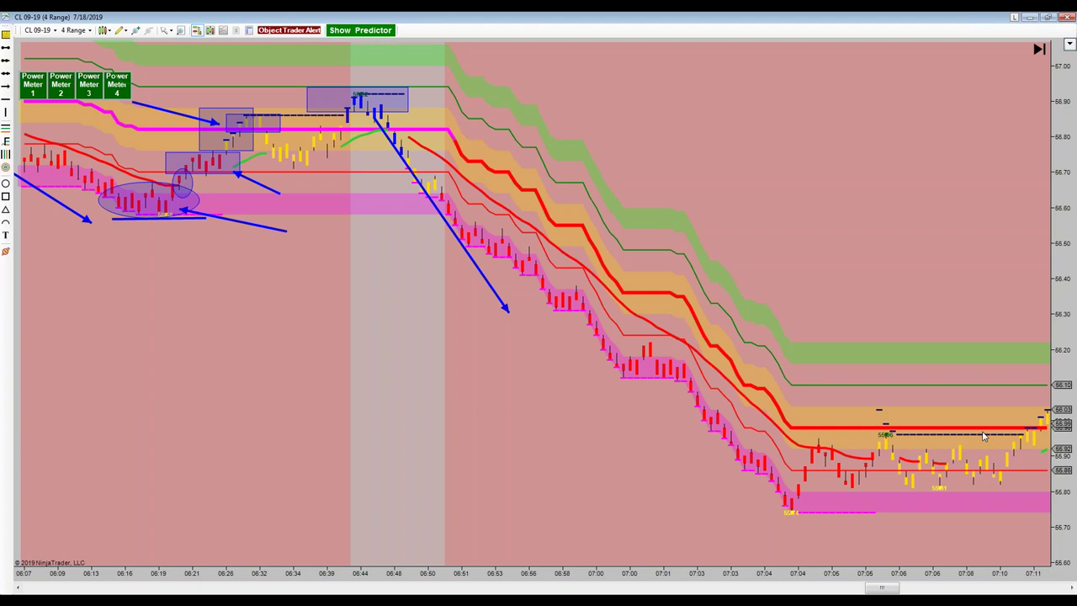
drag(582, 433, 564, 441)
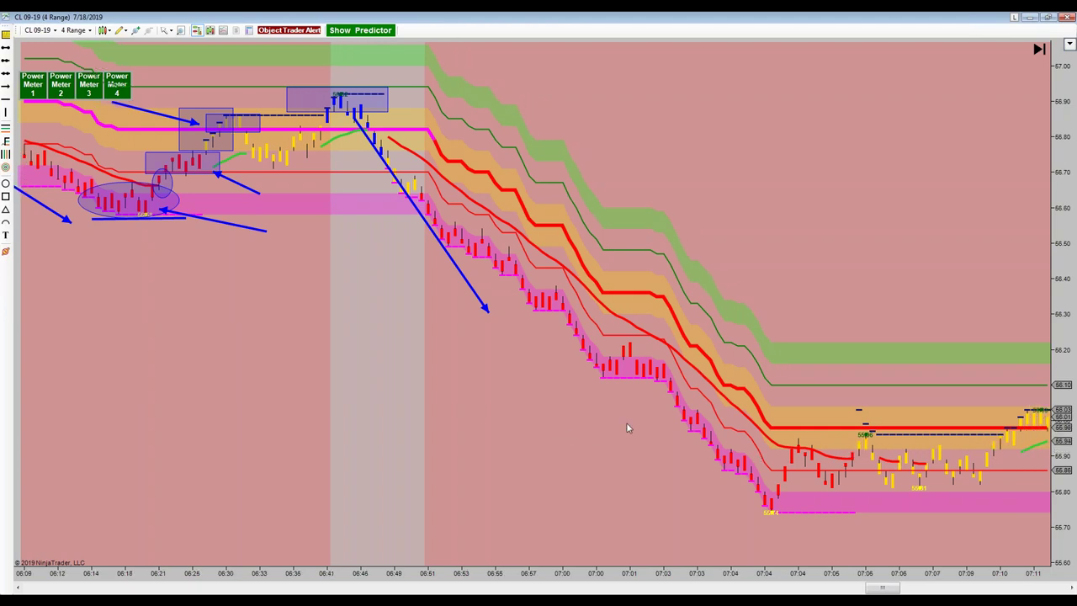
drag(629, 428, 581, 425)
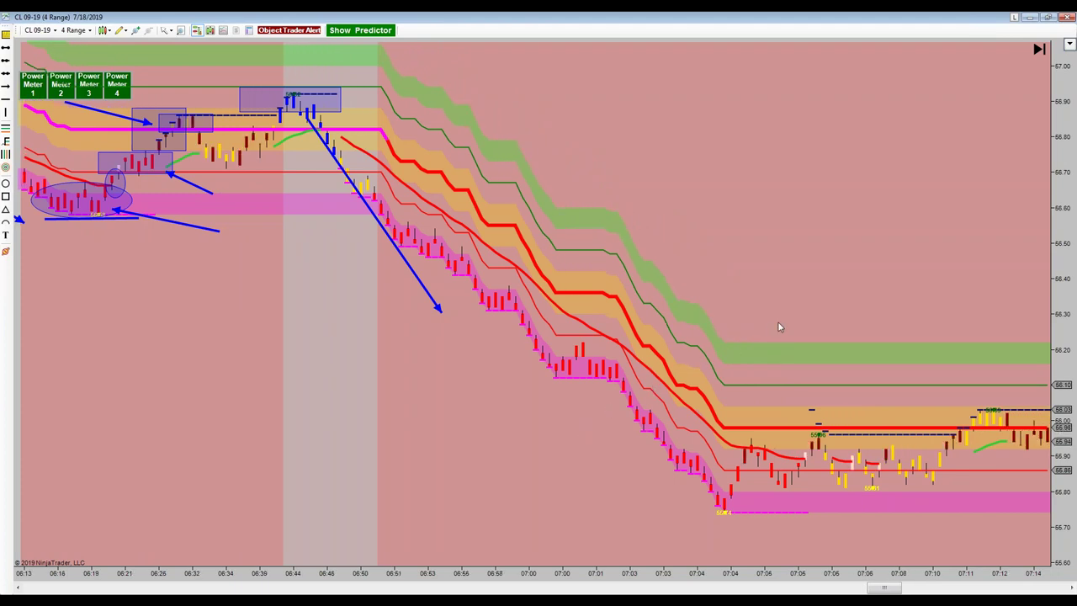
drag(770, 328, 731, 312)
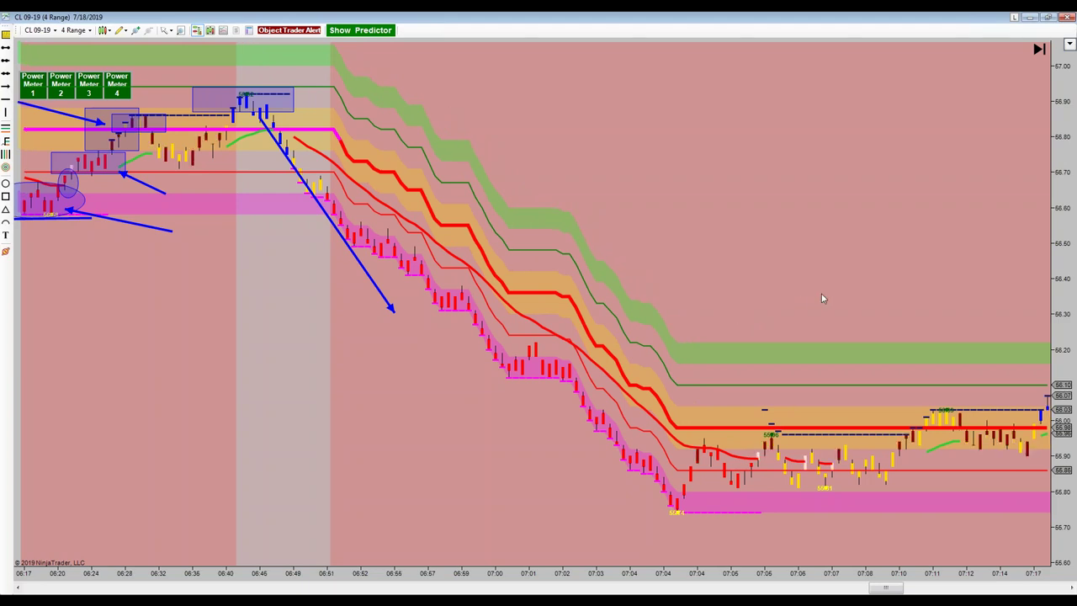
- Examine the price action in the consolidation after the 07:04 low and the following move up to about 07:47
drag(828, 300, 785, 301)
drag(890, 281, 848, 280)
drag(901, 258, 828, 258)
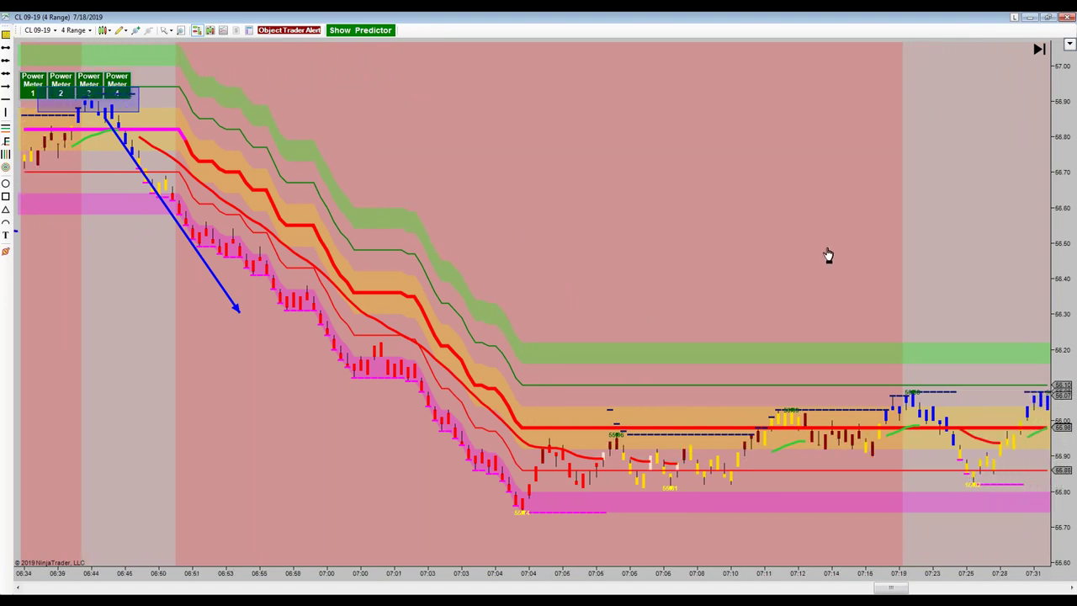
drag(910, 258, 853, 262)
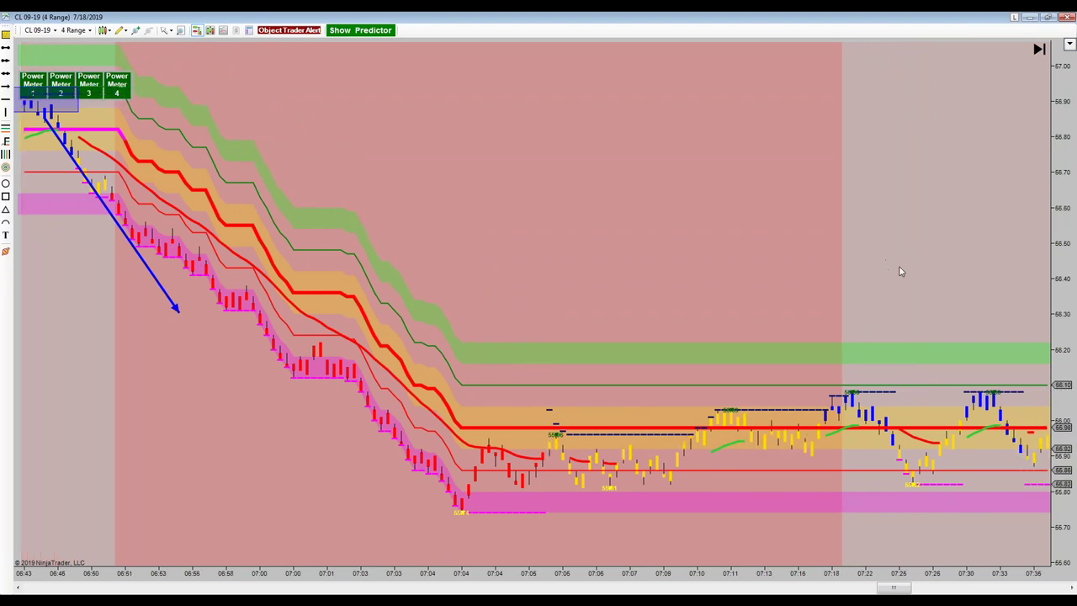
drag(928, 270, 869, 268)
drag(949, 248, 874, 224)
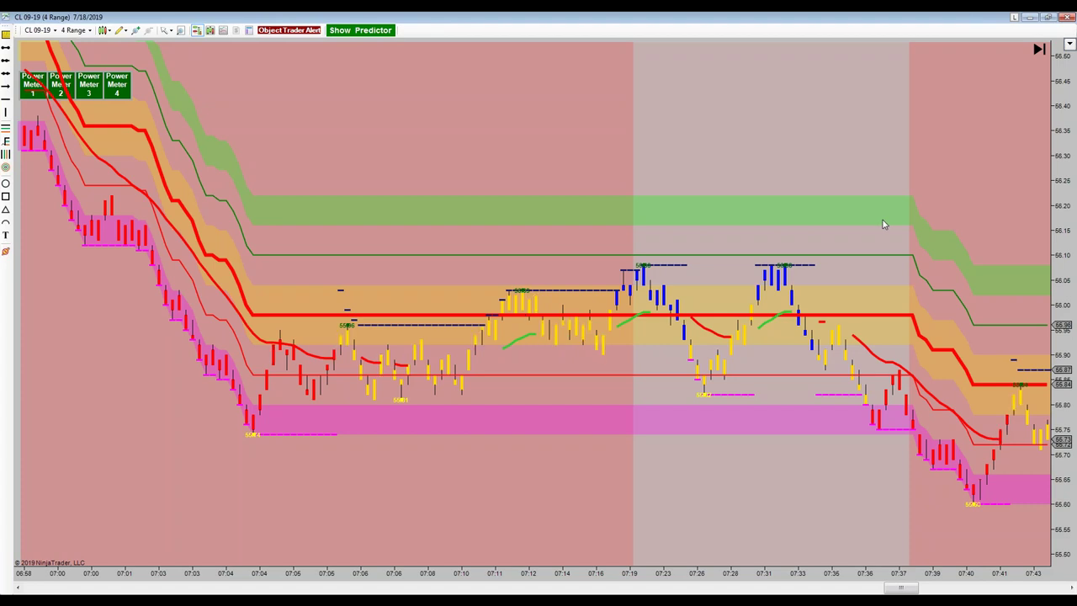
drag(896, 204, 866, 205)
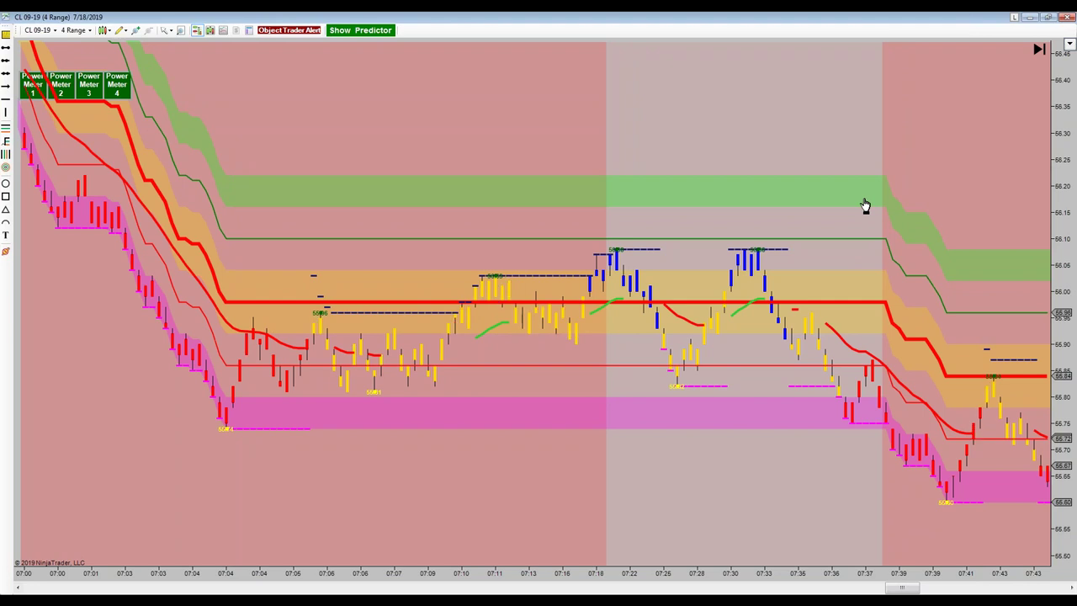
drag(920, 175, 883, 188)
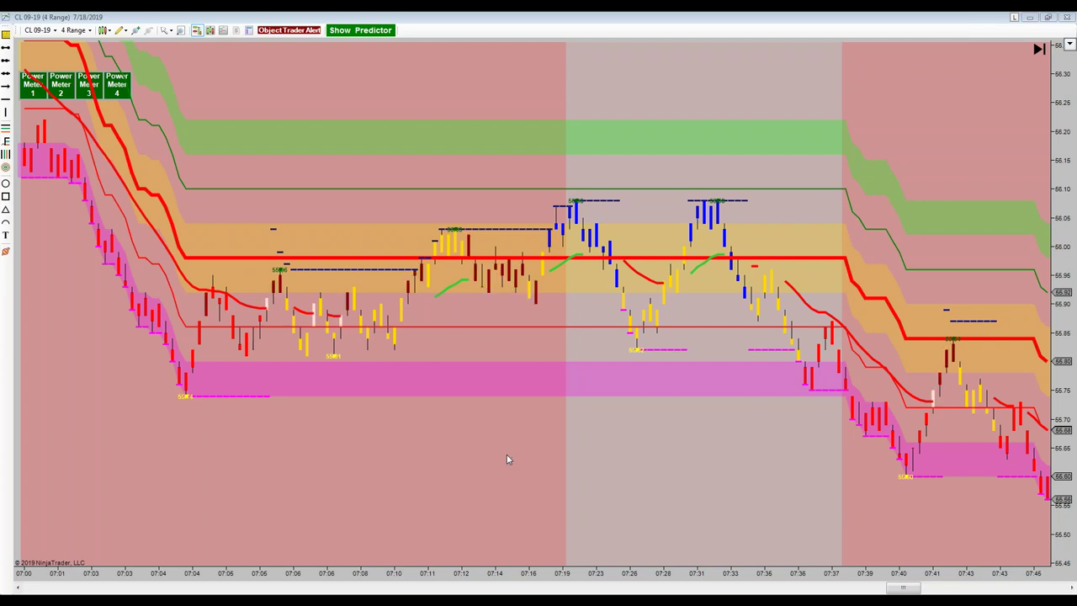
drag(548, 473, 589, 506)
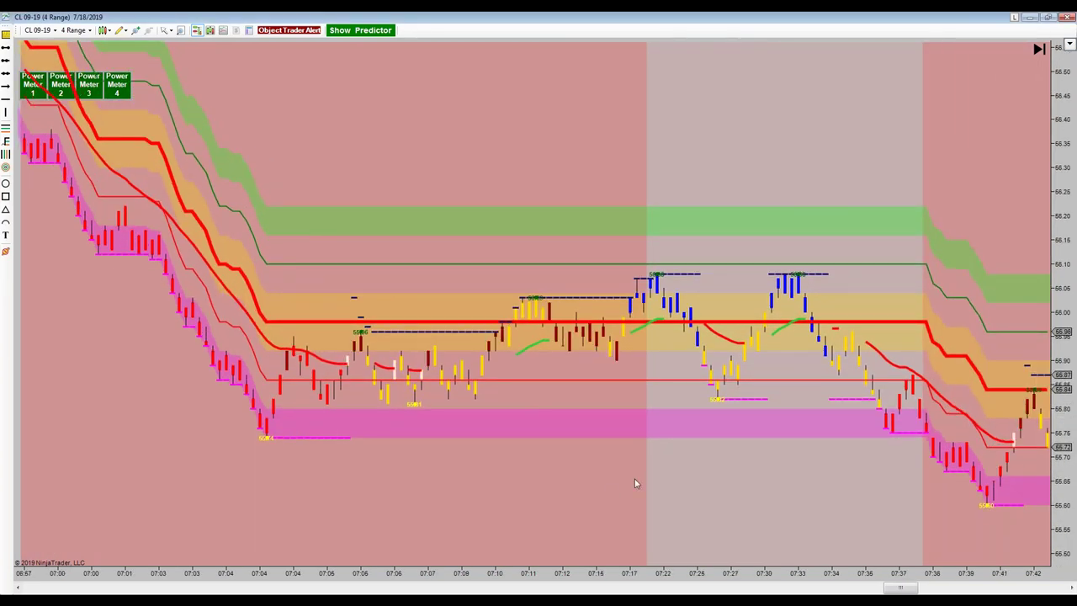
drag(723, 496, 705, 508)
drag(772, 495, 721, 491)
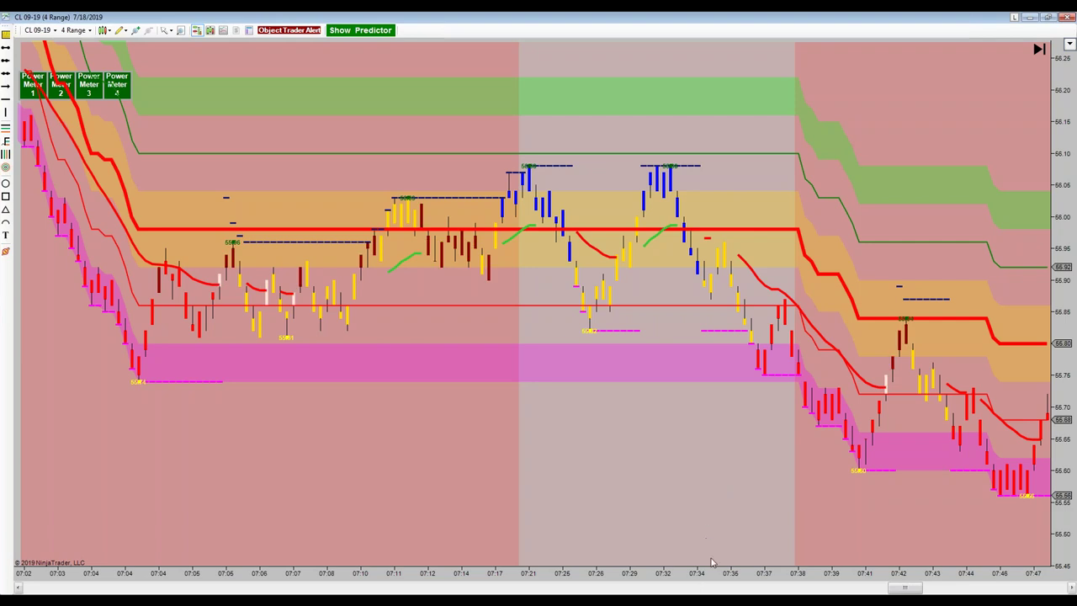
- Examine the continued decline following the 07:47 bars, up to the rebound at about 08:36
drag(754, 429, 673, 436)
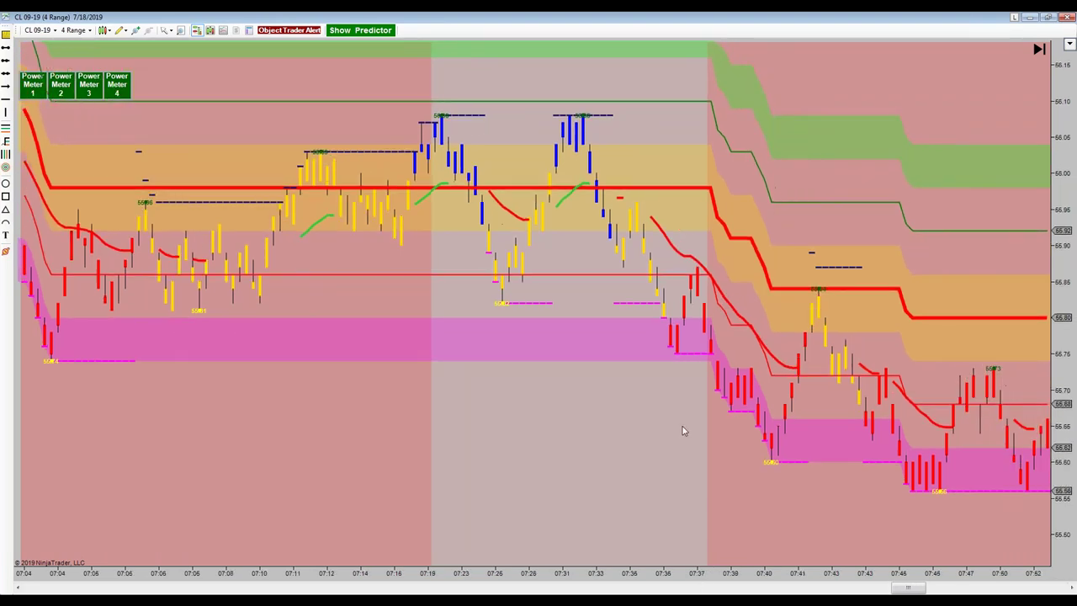
drag(588, 418, 468, 425)
drag(786, 512, 159, 416)
drag(438, 593, 547, 594)
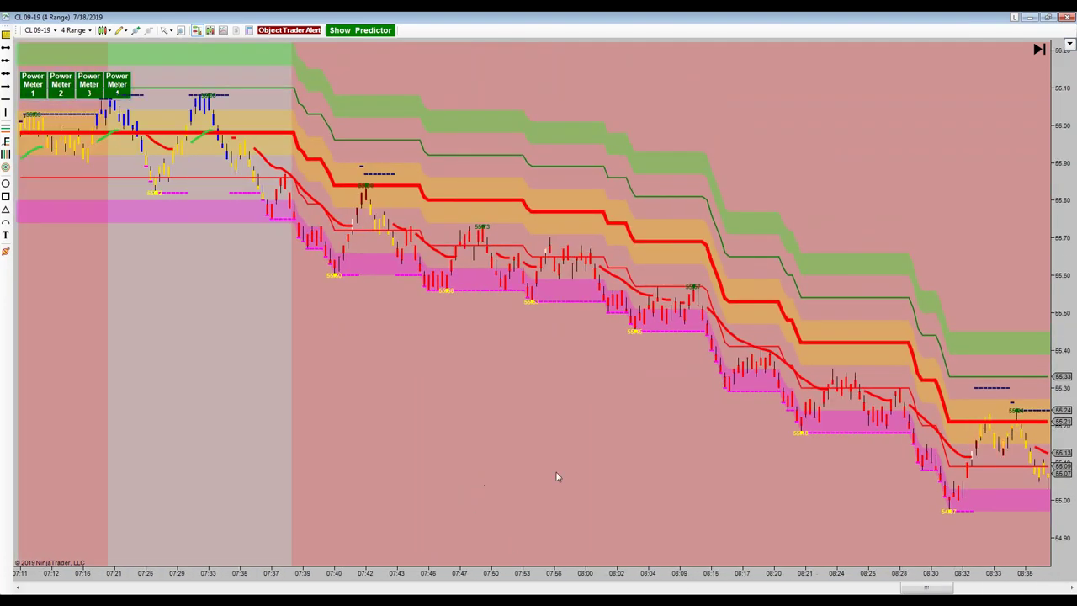
- Switch to the crosshair cursor and circle the 06:48 breakdown near 56.80 and the rebound near 55.87 after the 07:04 low
drag(505, 486, 1043, 511)
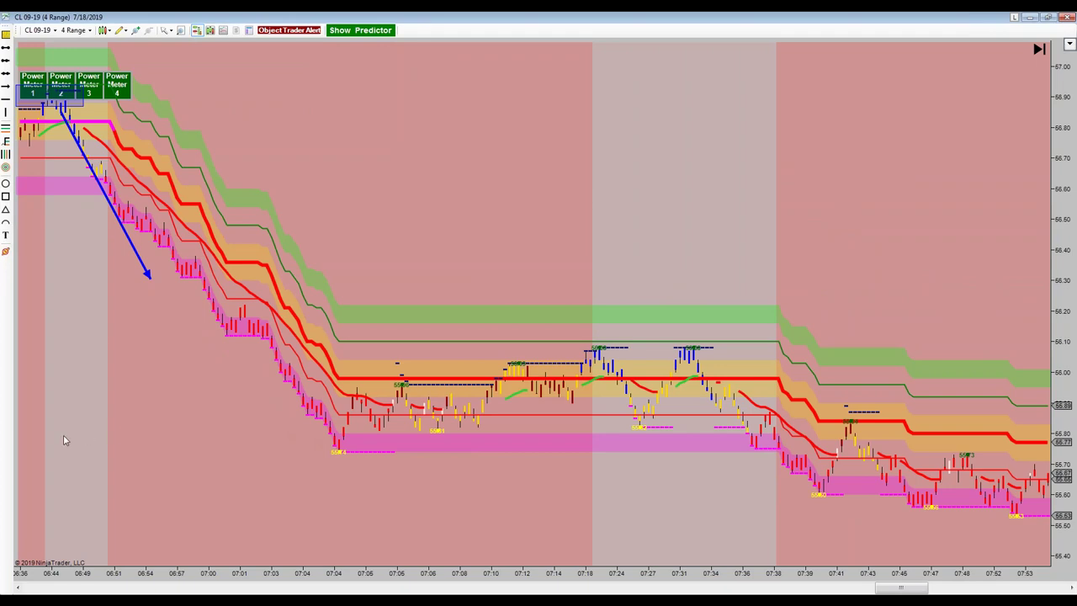
drag(65, 438, 640, 548)
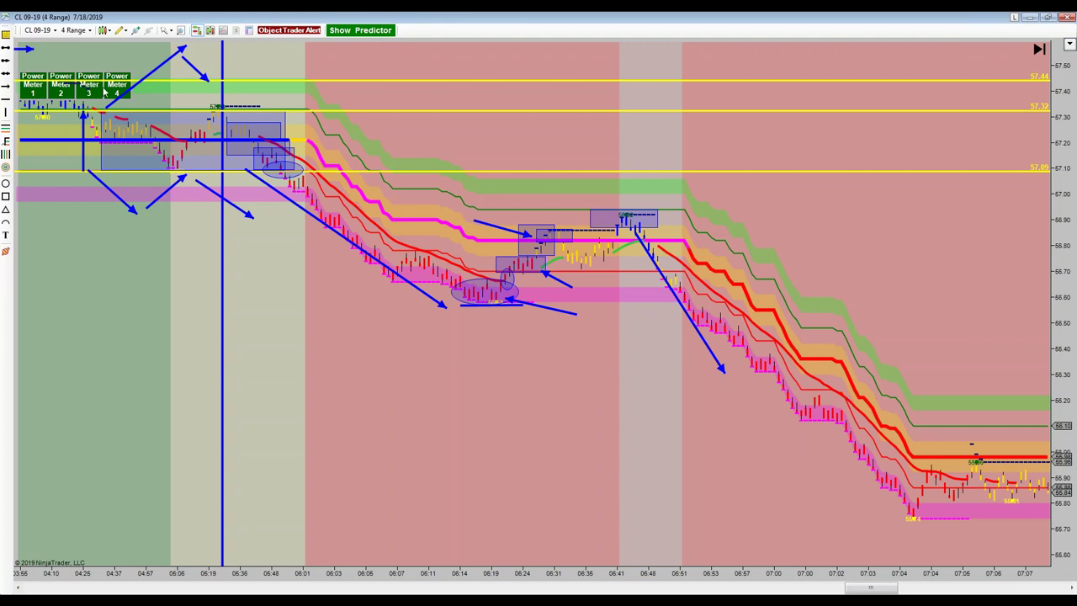
click(170, 31)
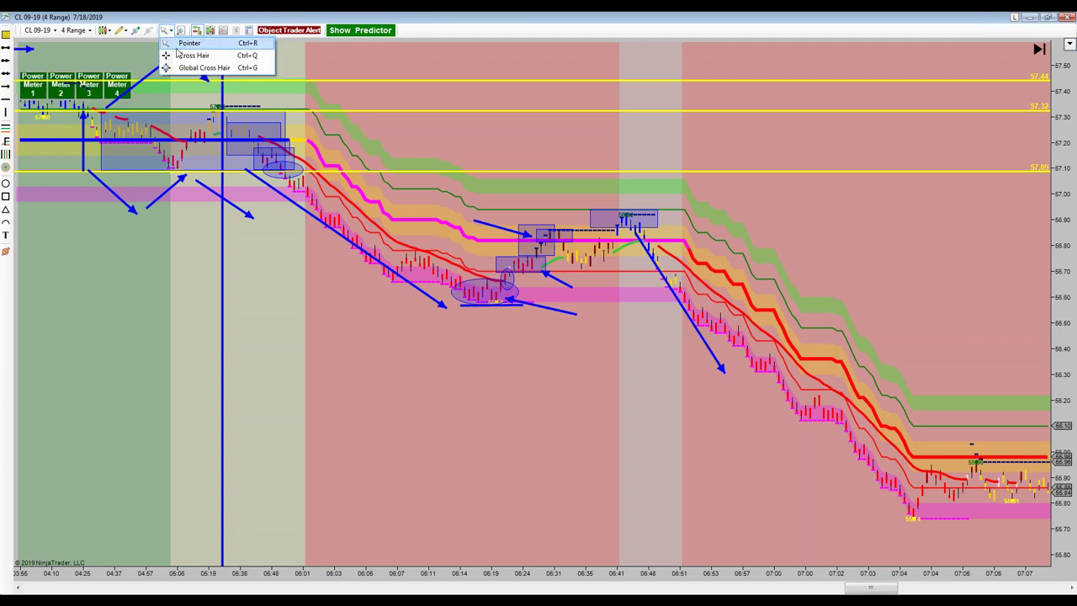
click(181, 56)
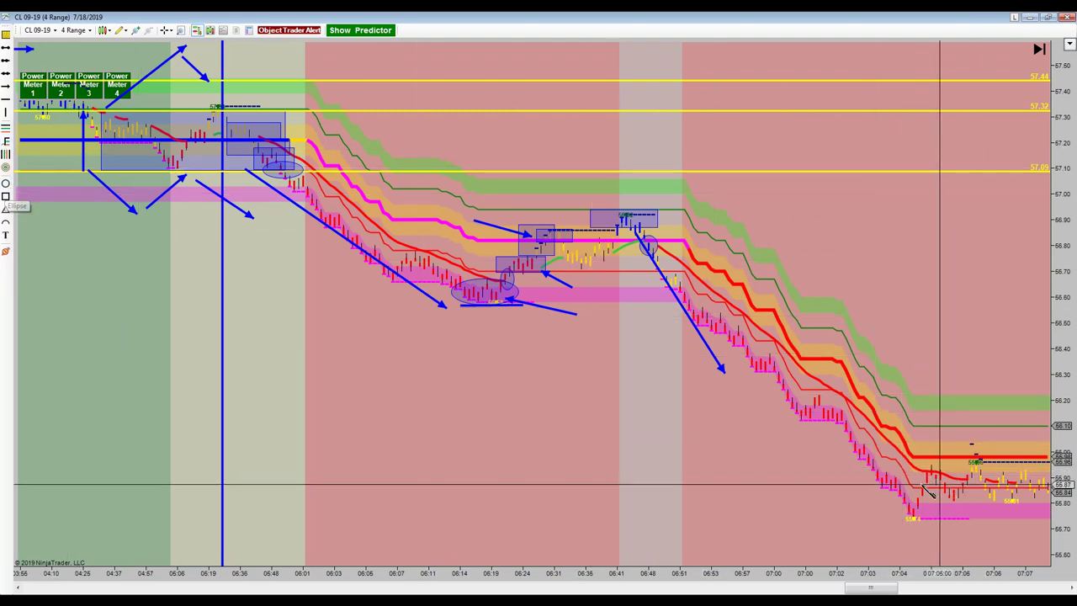
drag(913, 477, 943, 496)
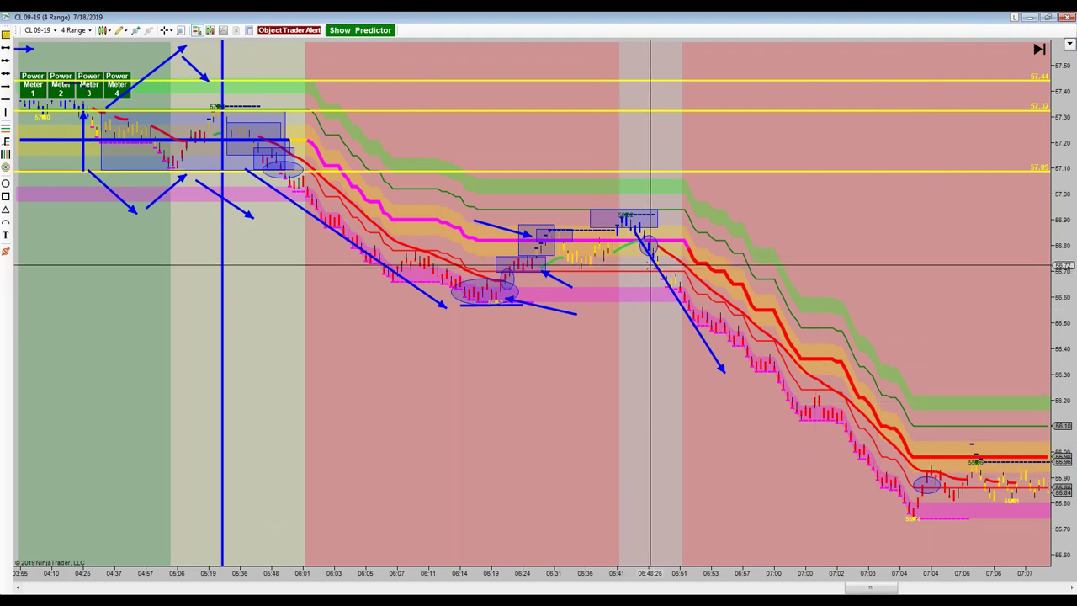
- Span the long arrow between the two new circles, and draw a short arrow from the 06:48 circle to about 56.60
drag(723, 372, 924, 485)
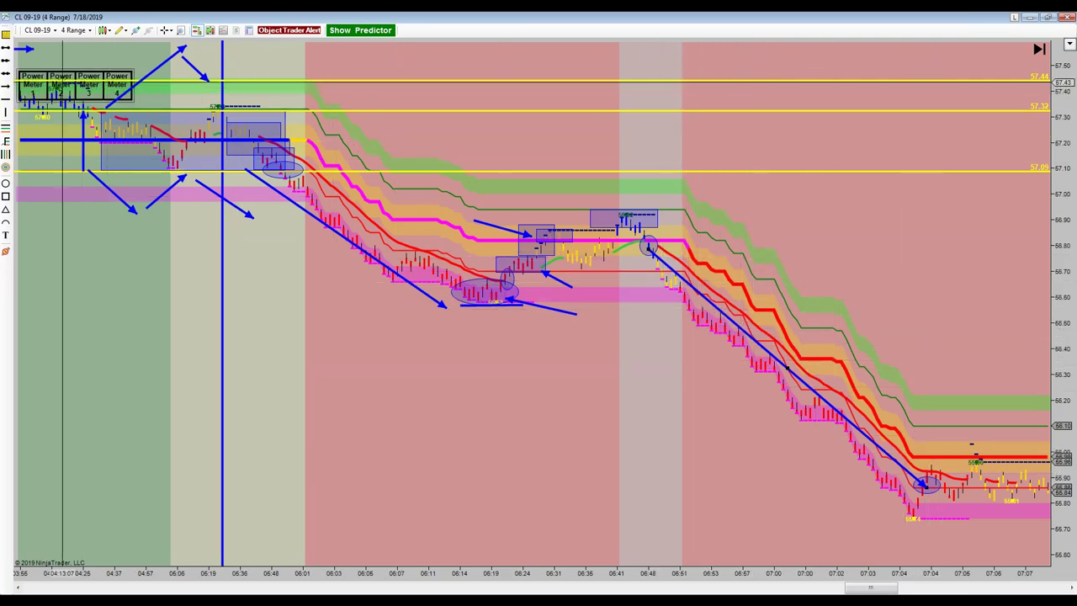
click(679, 296)
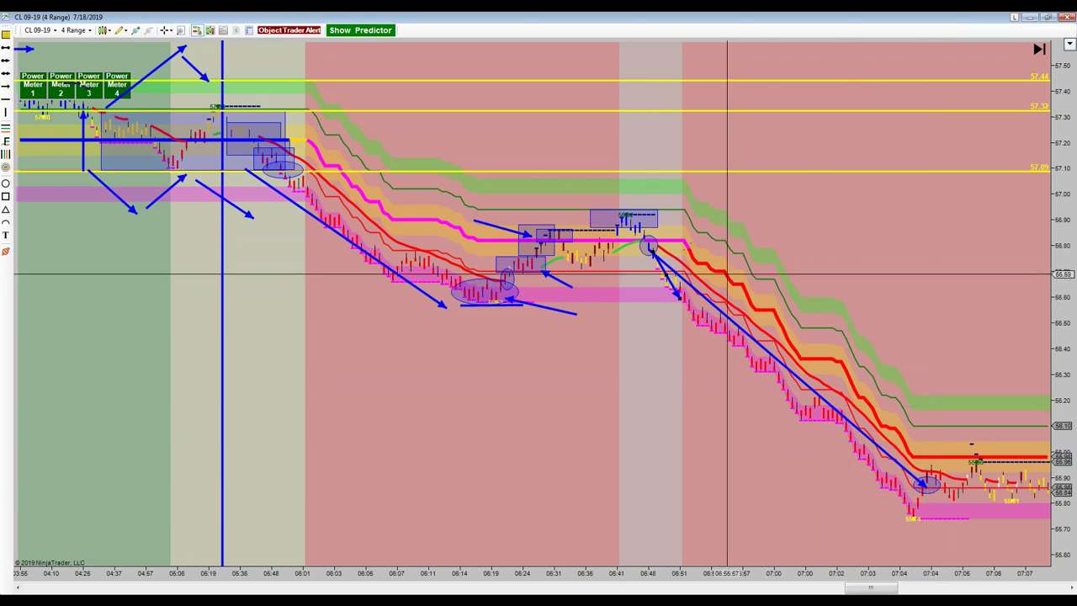
- Start a text note on the chart with the lines "1 lot + 10 ticks" and "1 lot + 90 ticks"
click(6, 236)
click(423, 155)
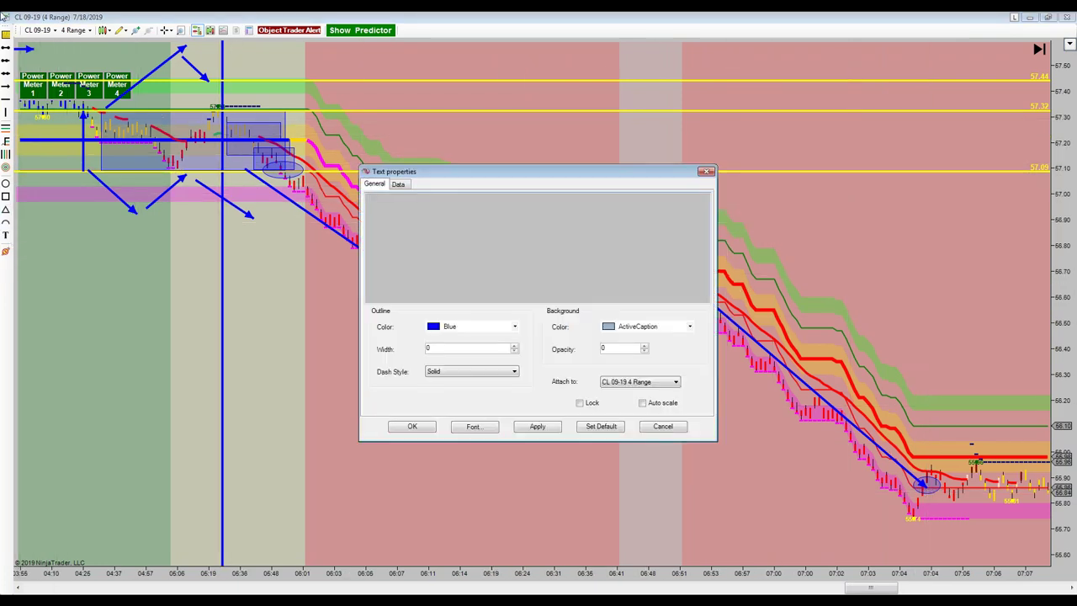
text(1 lot + 10 ticks)
key(Return)
text(1 lot)
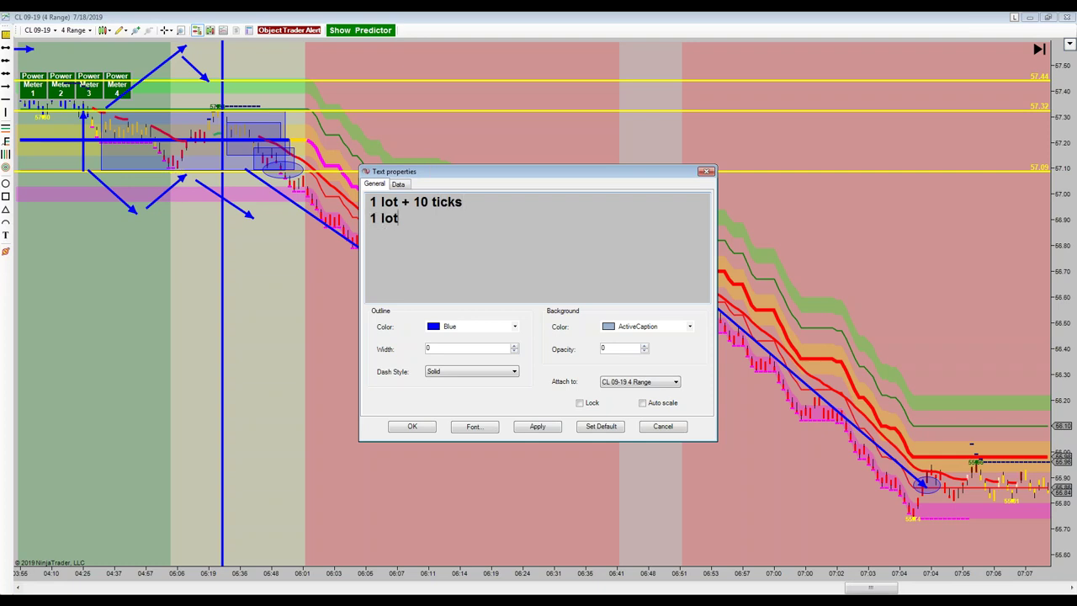
text( + 90 tiuck)
key(BackSpace)
key(BackSpace)
key(BackSpace)
text(ckas\)
key(BackSpace)
key(BackSpace)
text(s )
- Add the line "Total = 100 ticks x $ 10/ tick = $1,000" to the note and place it on the chart
text(Total)
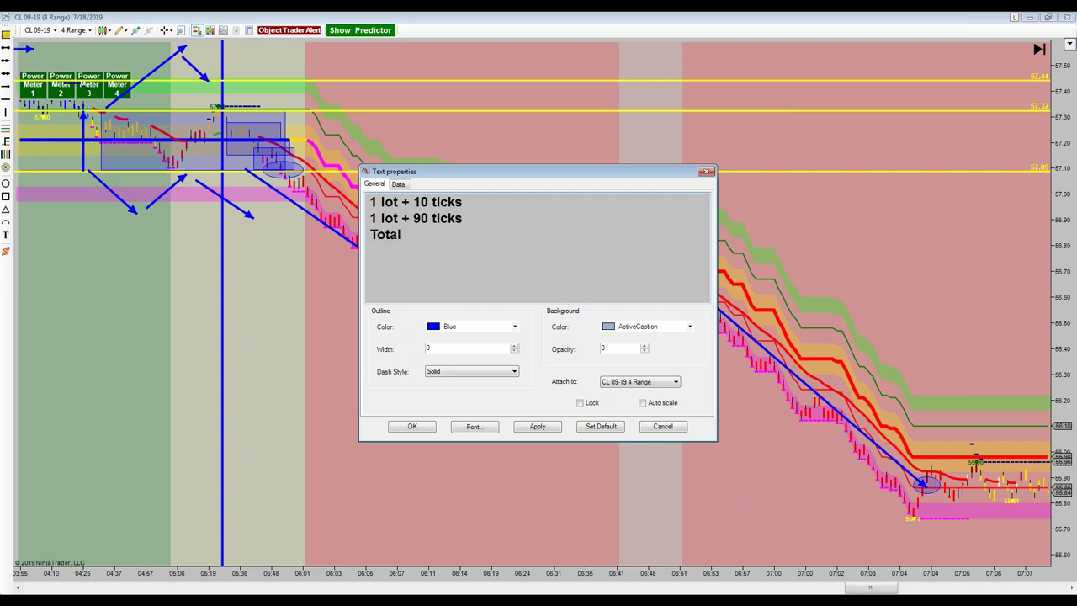
text( =)
text( $)
key(BackSpace)
text(100 ticks)
key(Return)
key(Return)
text(=)
key(BackSpace)
key(BackSpace)
key(BackSpace)
text(x $)
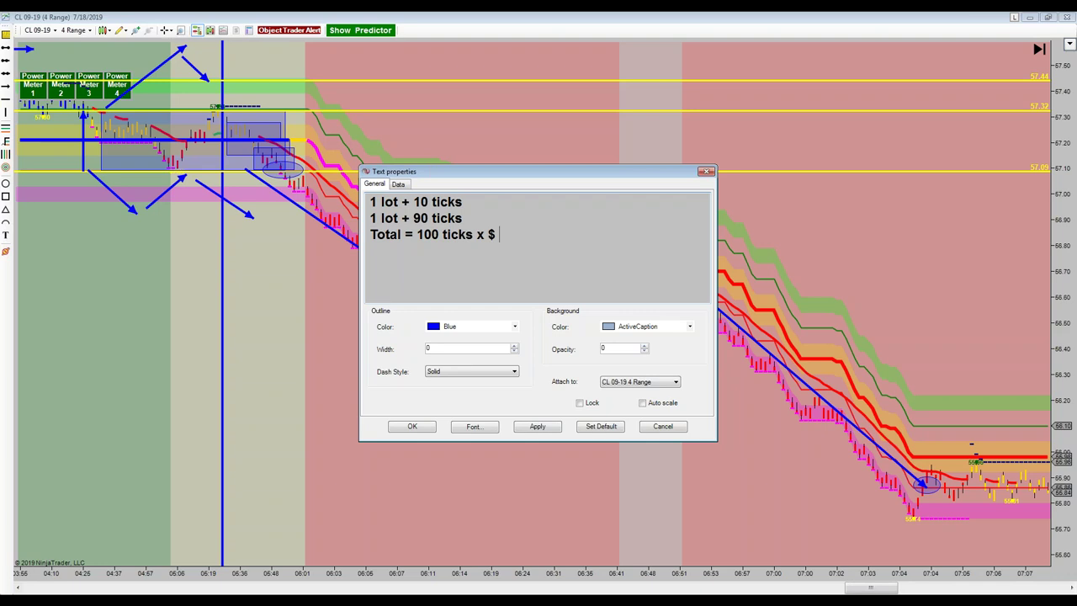
text( ___)
text(/ tick)
text(10)
key(Delete)
key(Delete)
key(Delete)
drag(556, 173, 223, 268)
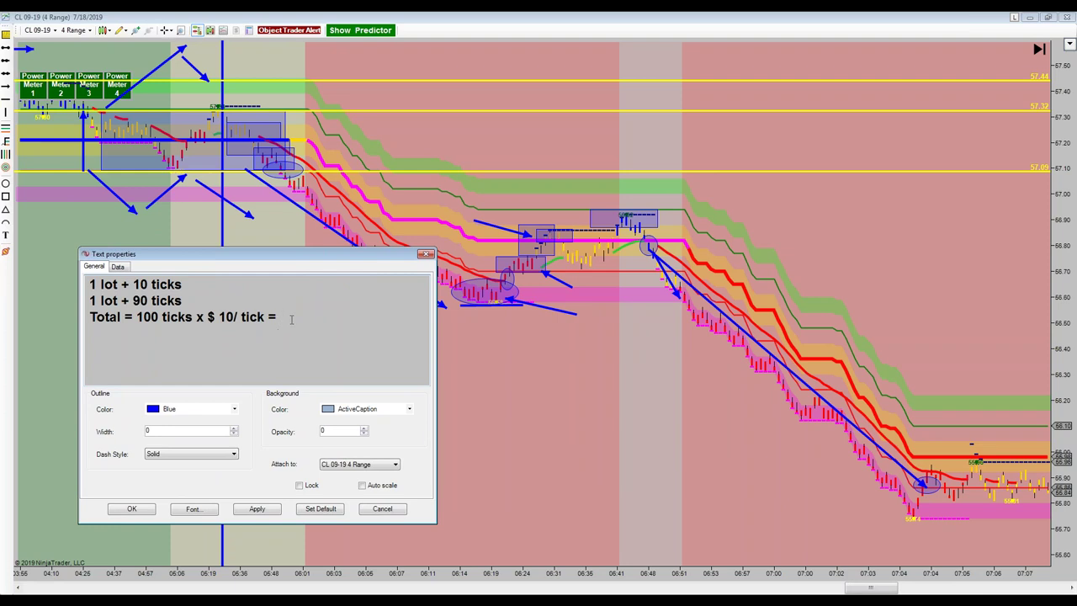
text($1,000)
click(132, 509)
- Move the profit note to the empty area below the 06:41 highs, near 56.30, and restore the pointer cursor
drag(815, 250, 594, 376)
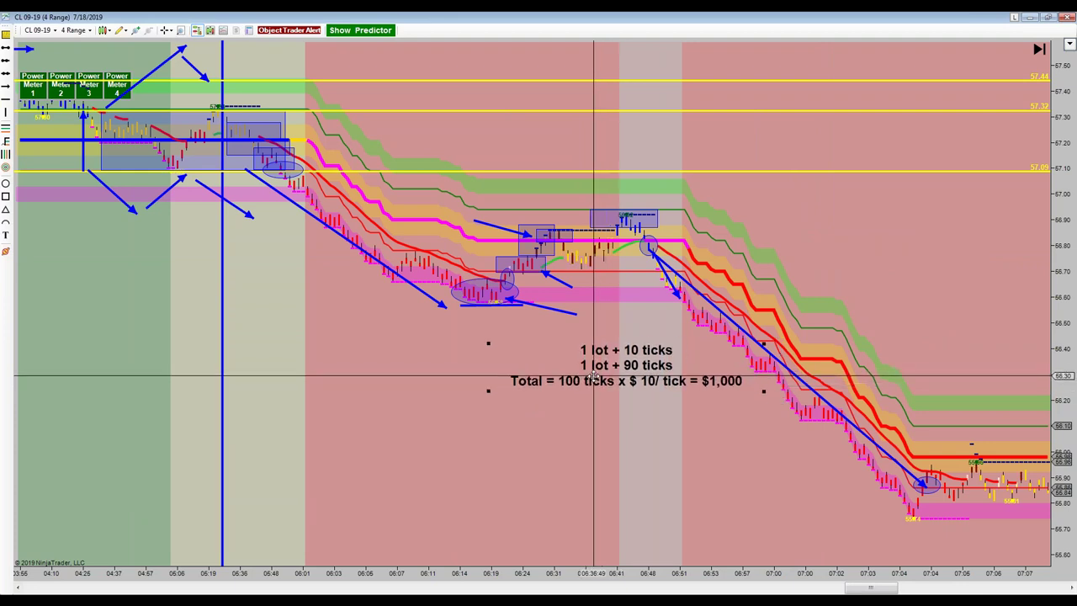
middle_click(814, 274)
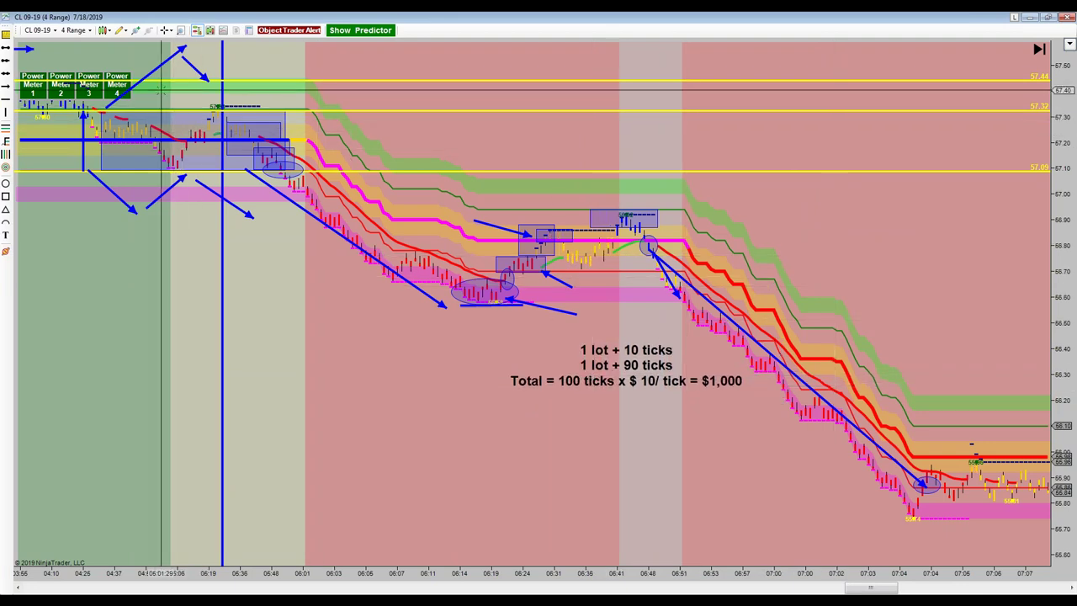
click(165, 30)
click(181, 42)
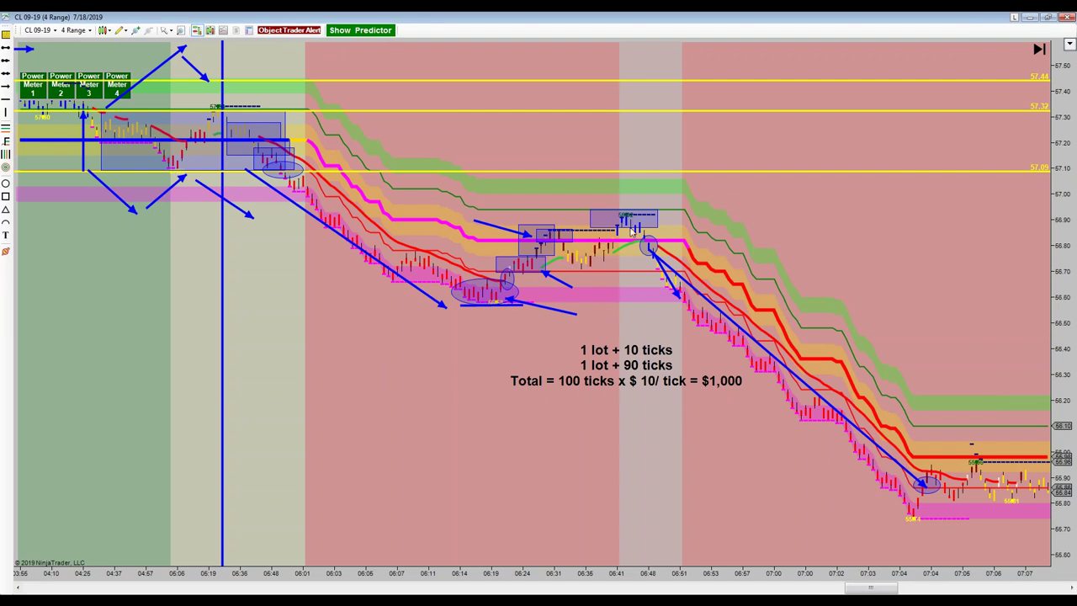
- Inspect the marked short trade with the crosshair cursor, and return to the pointer cursor
click(165, 30)
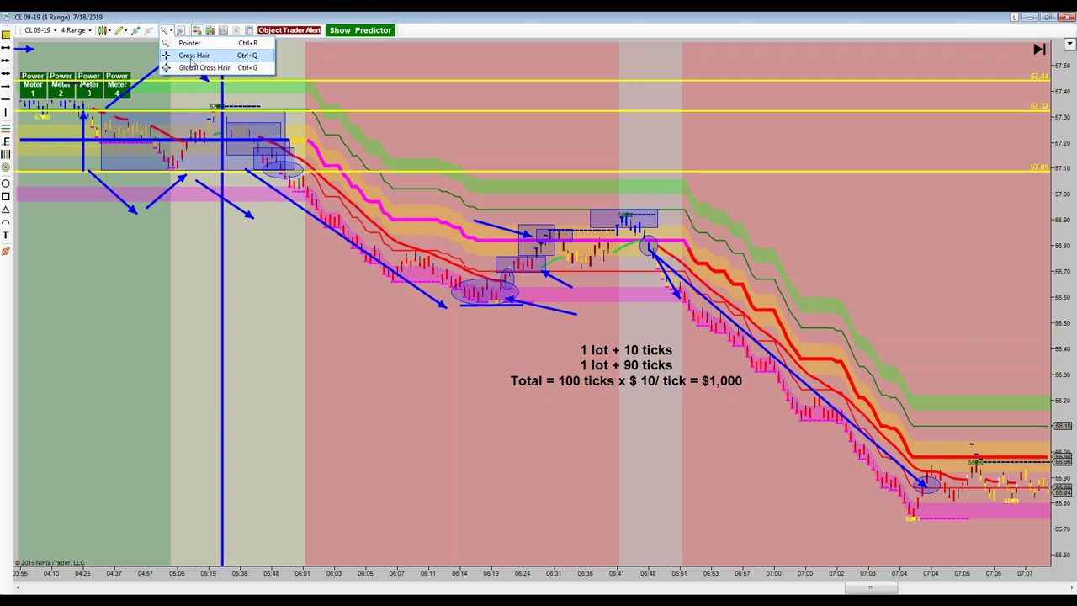
click(189, 55)
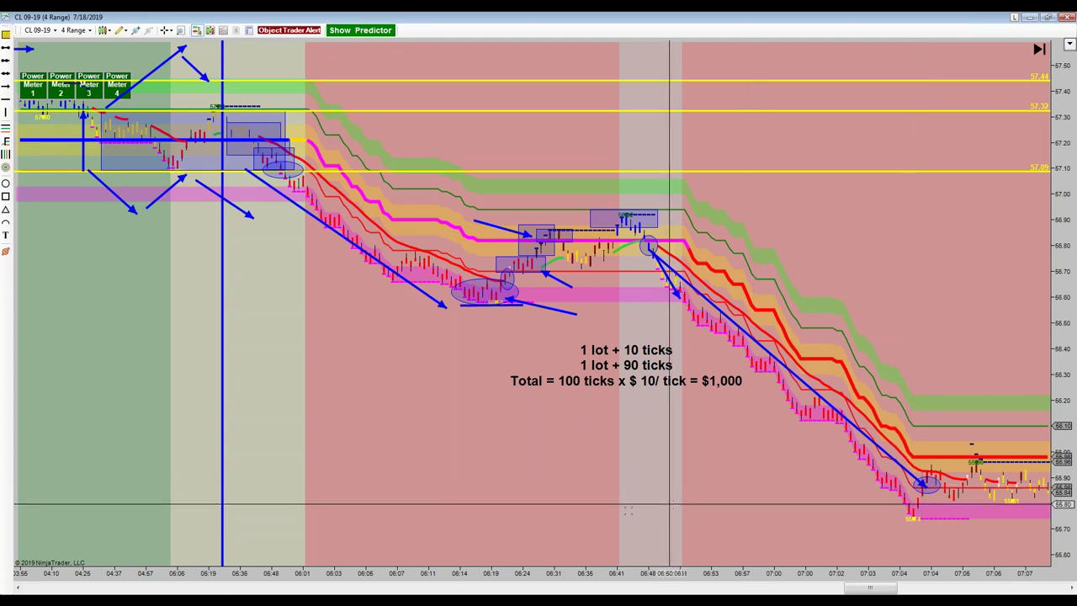
click(167, 30)
click(173, 42)
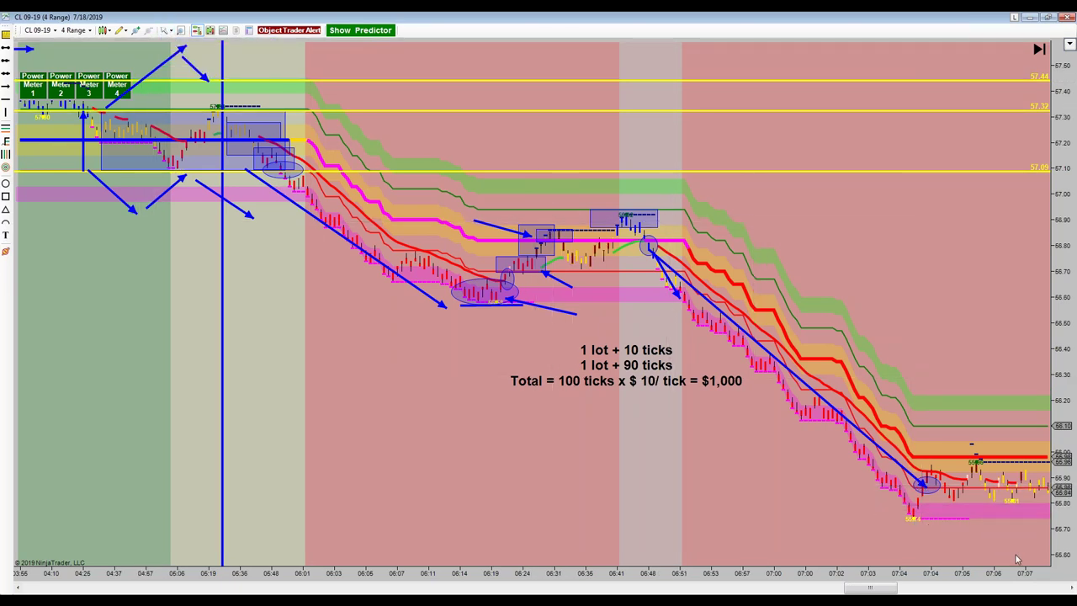
- Draw a rectangle around the rebound highs between about 08:33 and 08:36, spanning about 55.24 to 55.17
drag(921, 338, 512, 325)
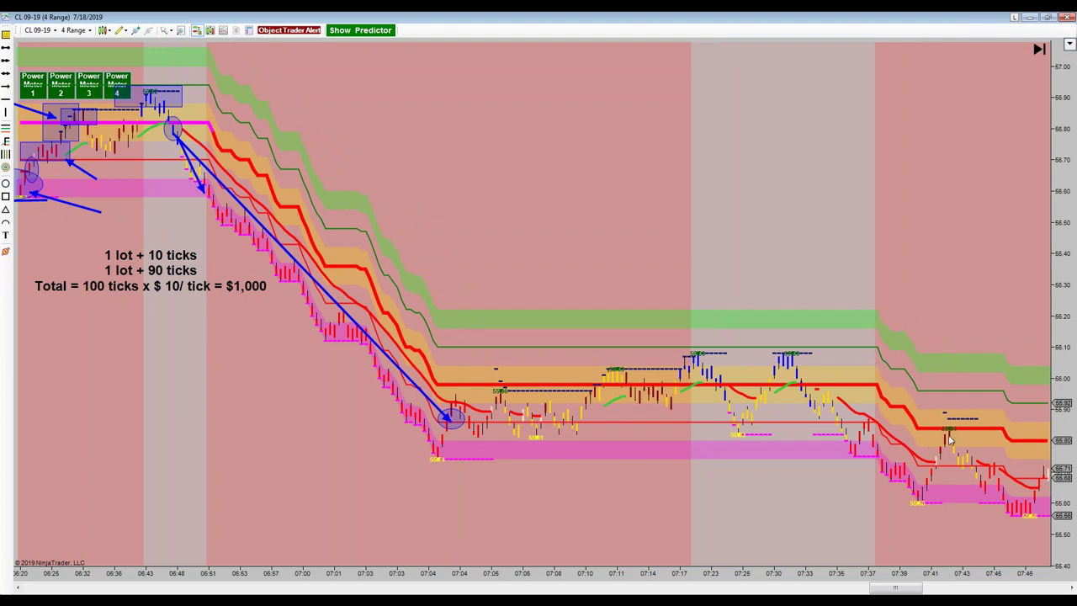
drag(937, 326, 840, 360)
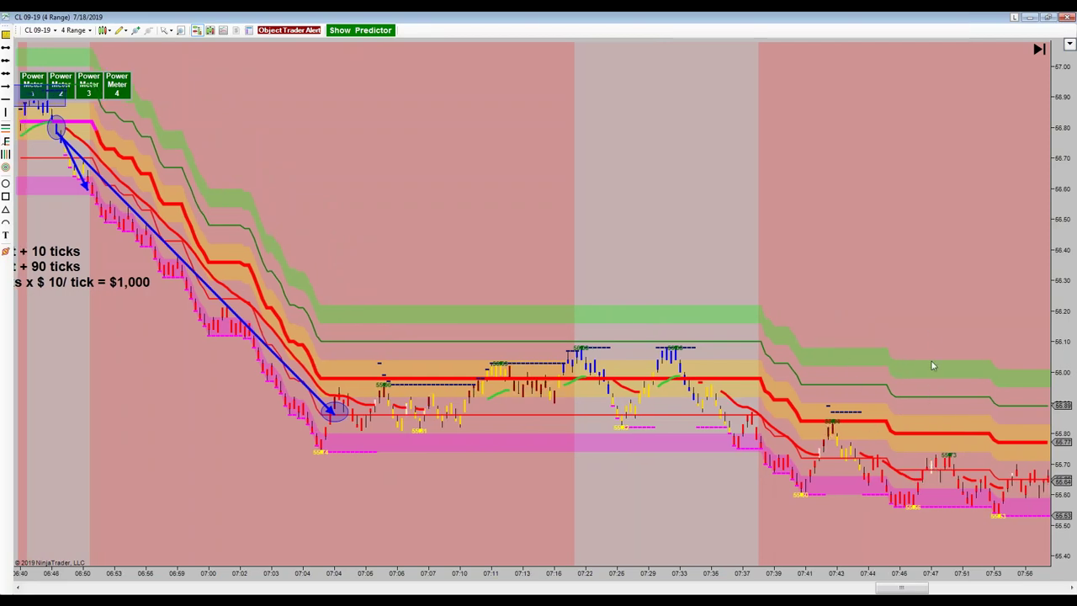
drag(921, 314, 724, 283)
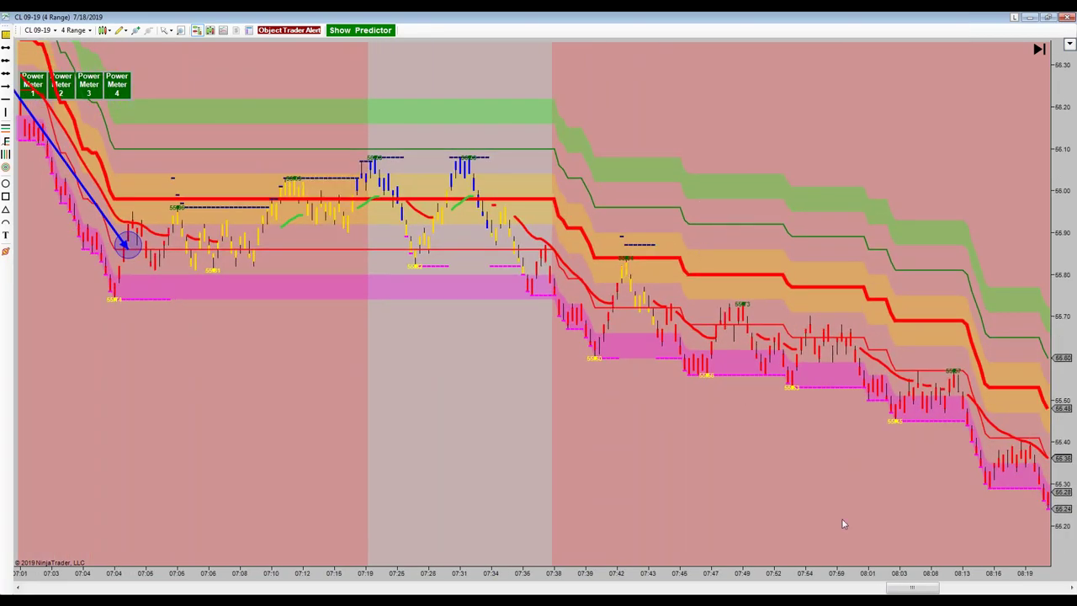
drag(816, 516, 540, 454)
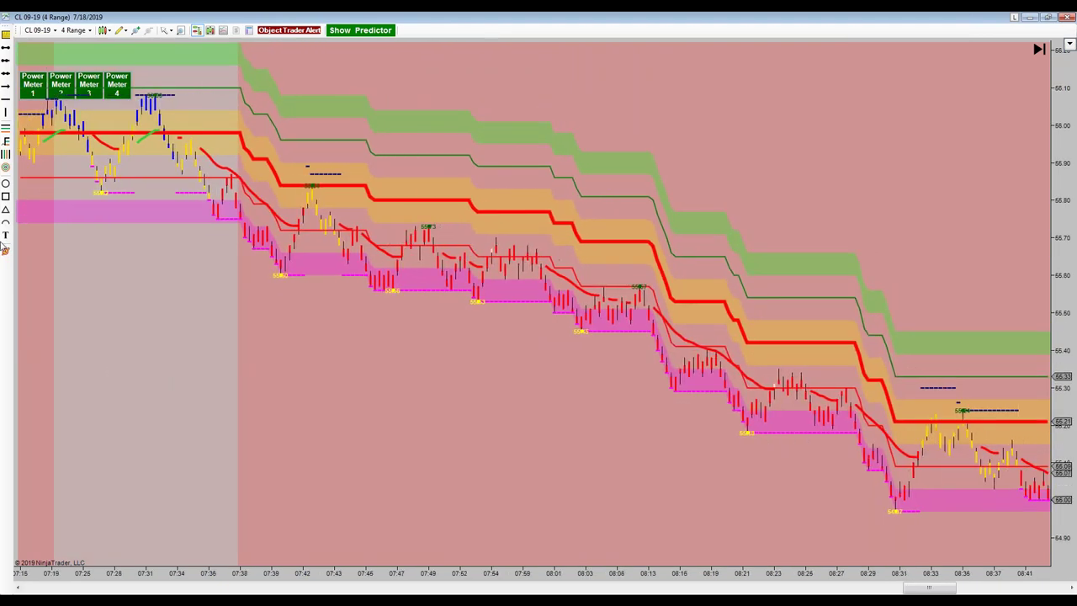
click(5, 197)
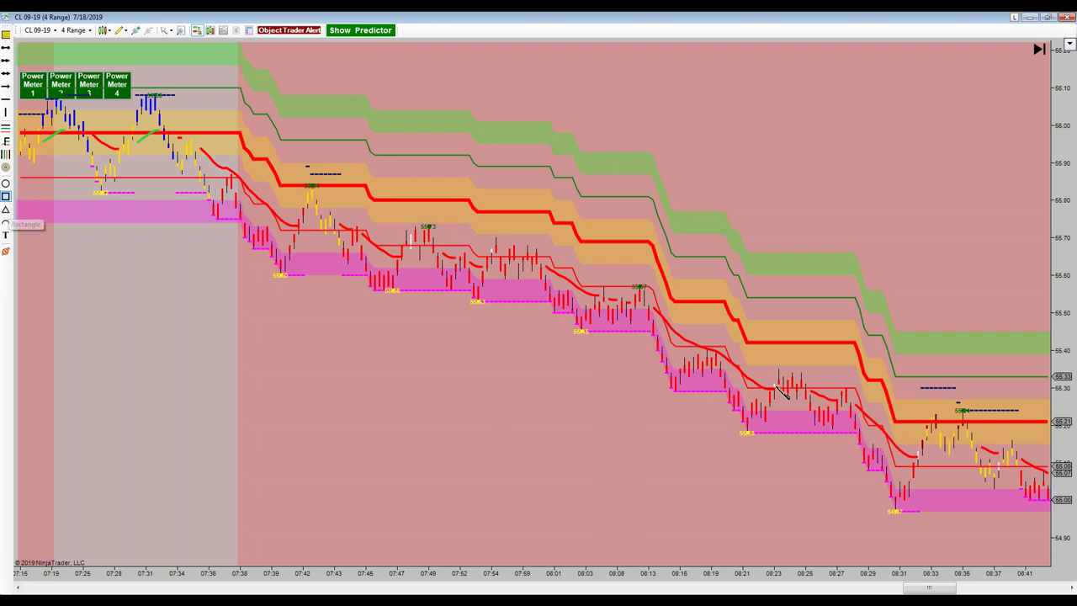
click(926, 411)
click(973, 436)
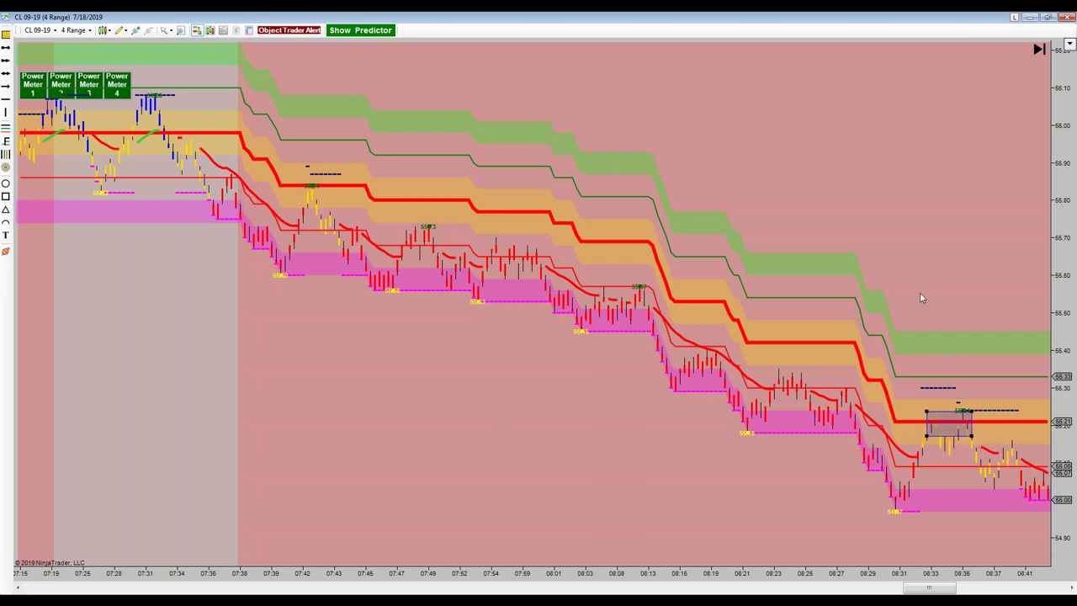
- Draw rectangles over the twin highs from 07:21 to 07:33 at about 56.08 to 56.03 and the 07:42 high at about 55.86 to 55.79
drag(882, 259, 969, 279)
drag(256, 461, 702, 511)
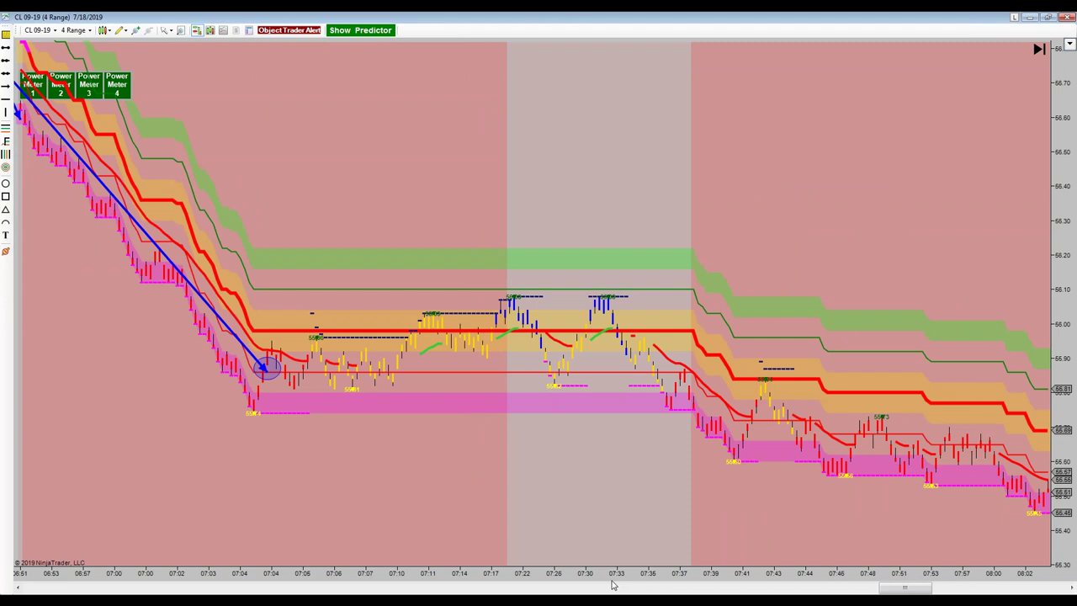
scroll(656, 585, down, 2)
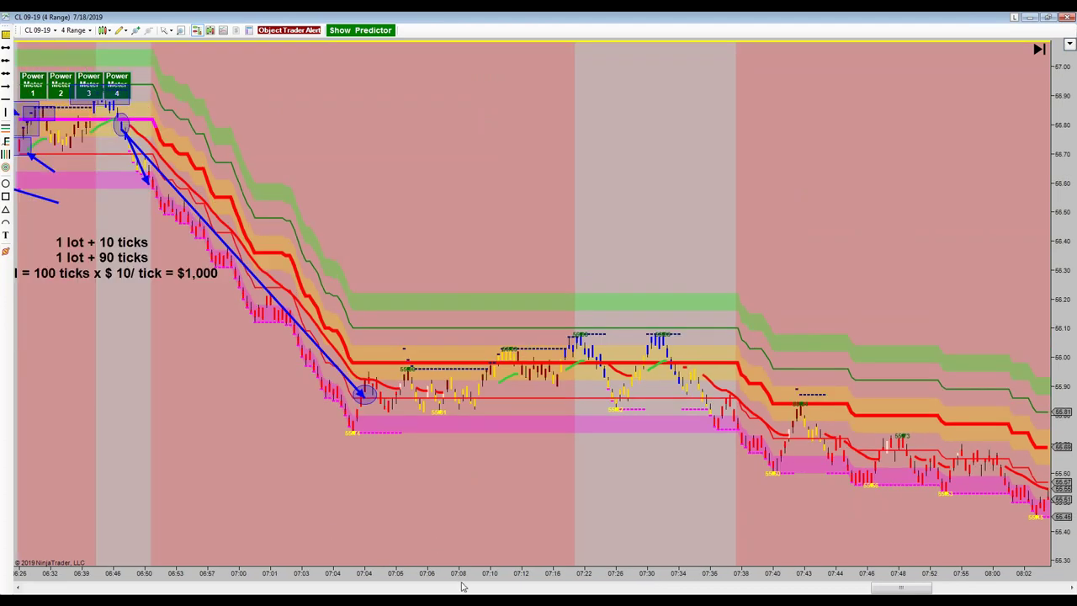
scroll(496, 583, down, 1)
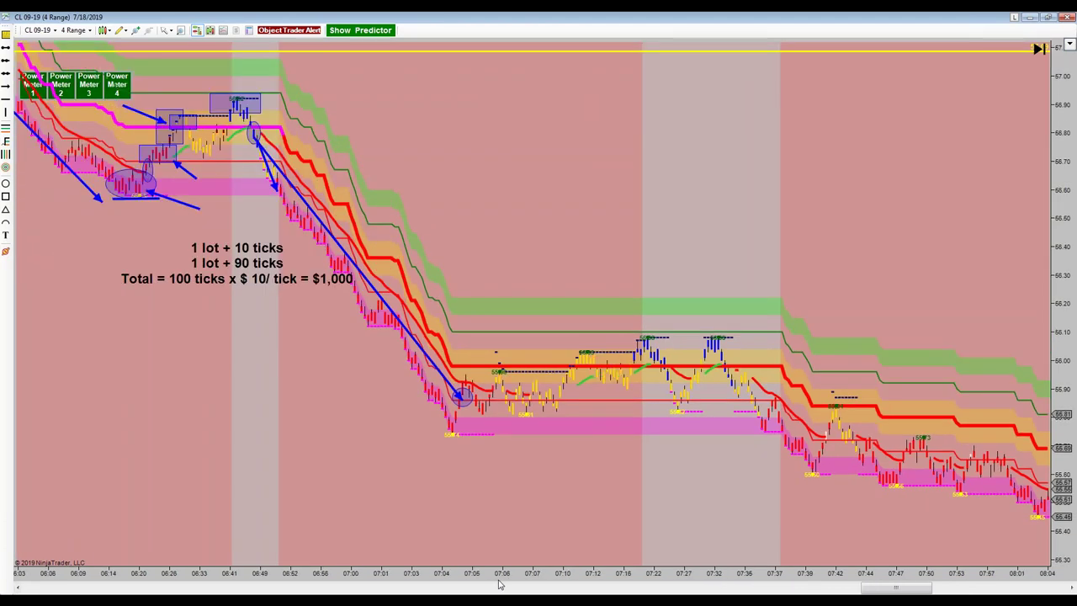
drag(573, 526, 502, 509)
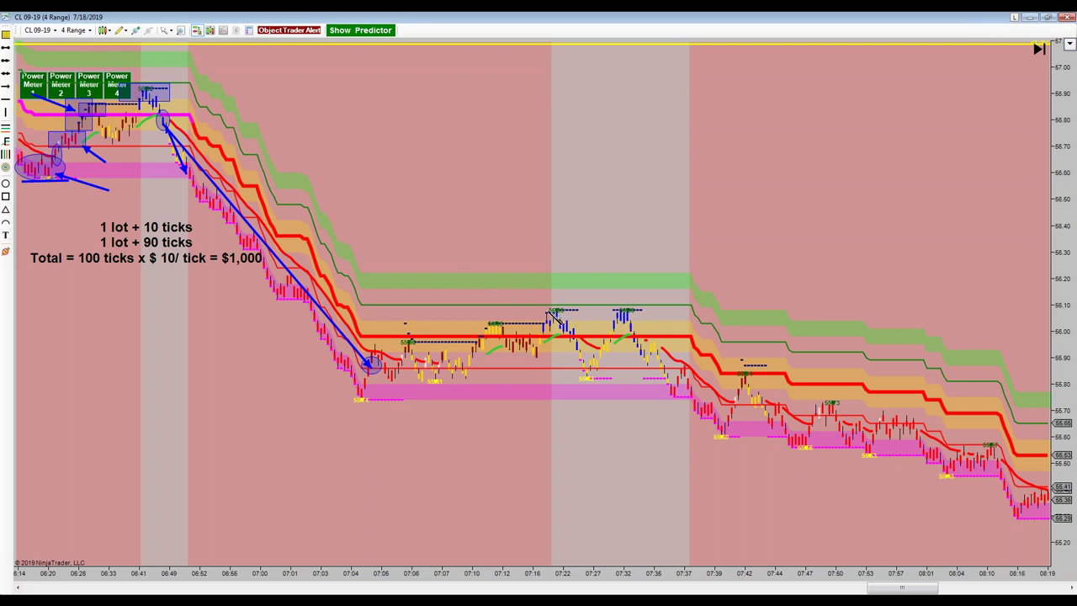
drag(545, 310, 644, 323)
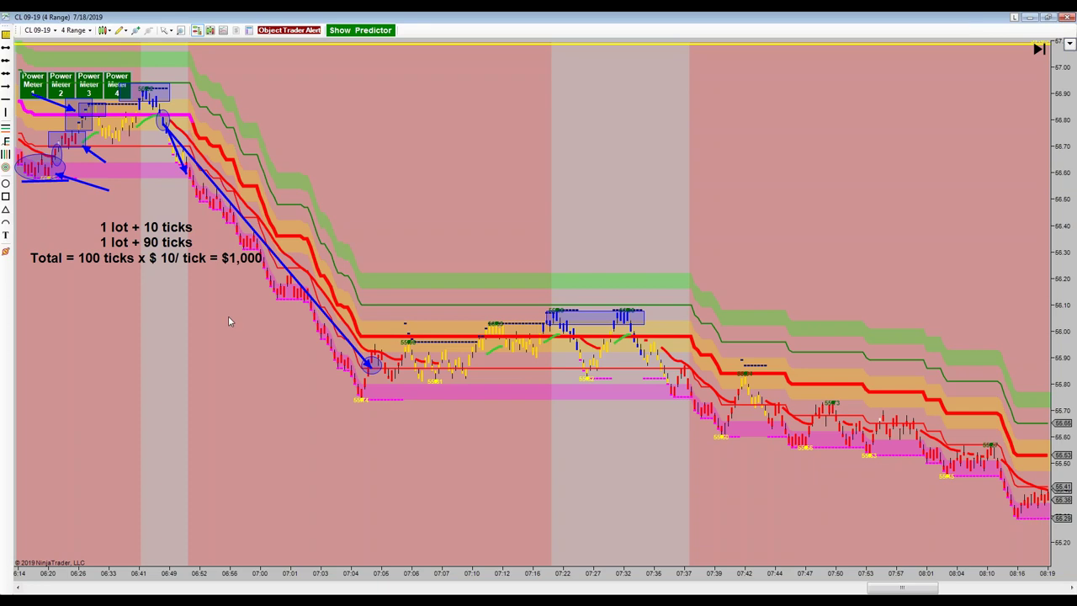
click(6, 196)
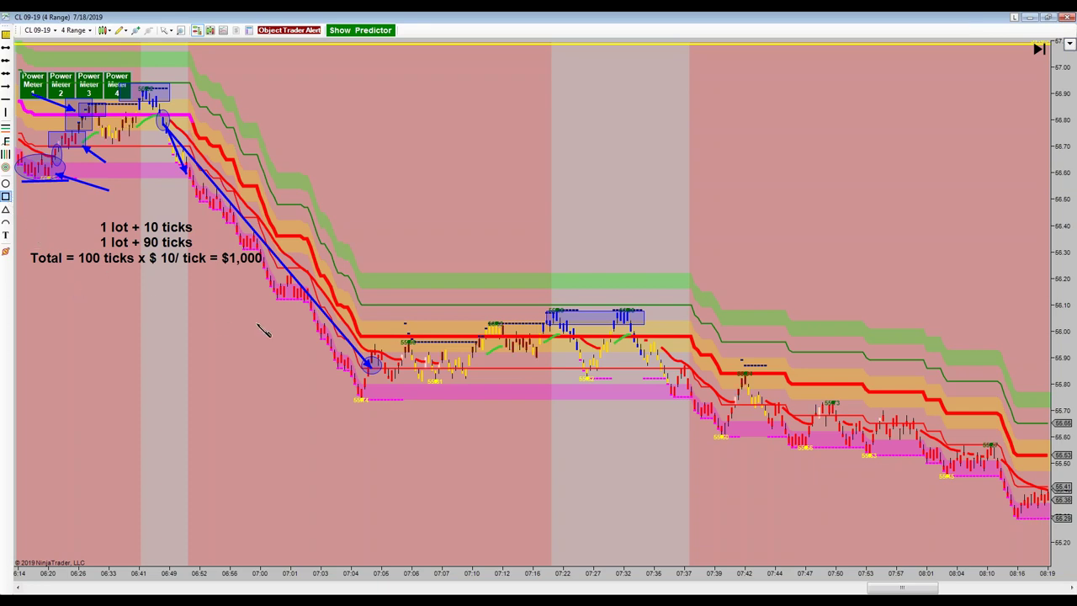
drag(717, 367, 760, 389)
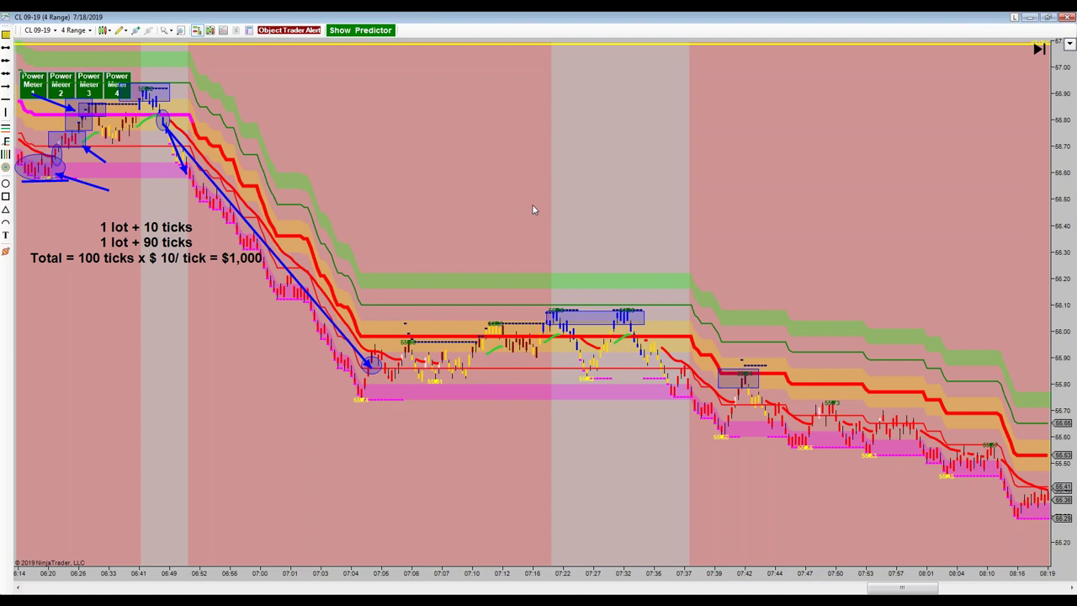
- Shift the profit note slightly farther away from the long decline arrow
drag(532, 209, 617, 208)
click(243, 244)
mouse_move(243, 244)
mouse_down()
mouse_move(216, 254)
mouse_move(225, 233)
mouse_up()
click(579, 126)
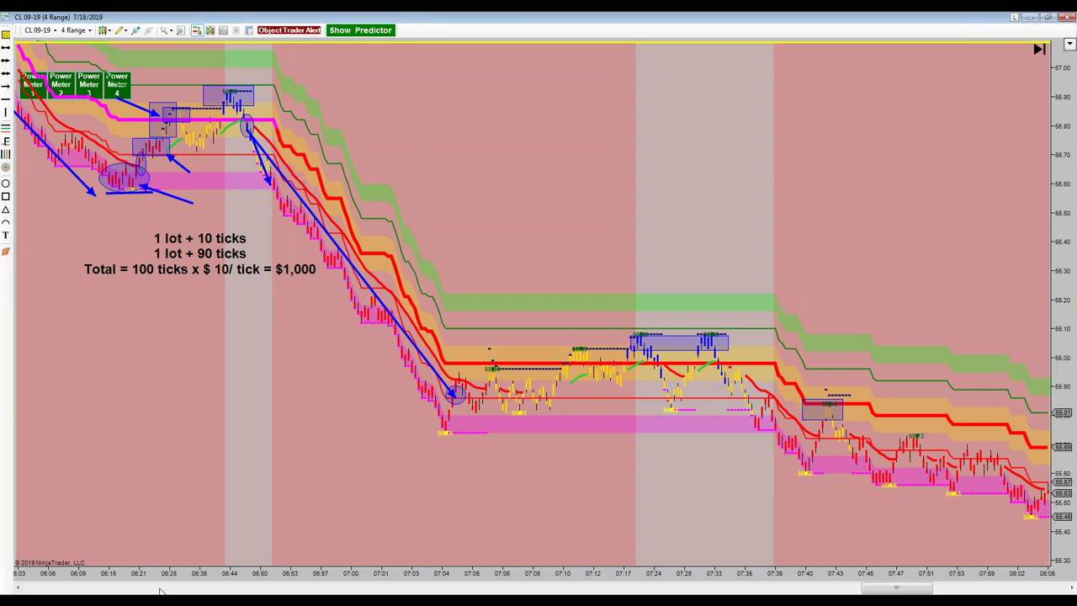
drag(790, 244, 472, 142)
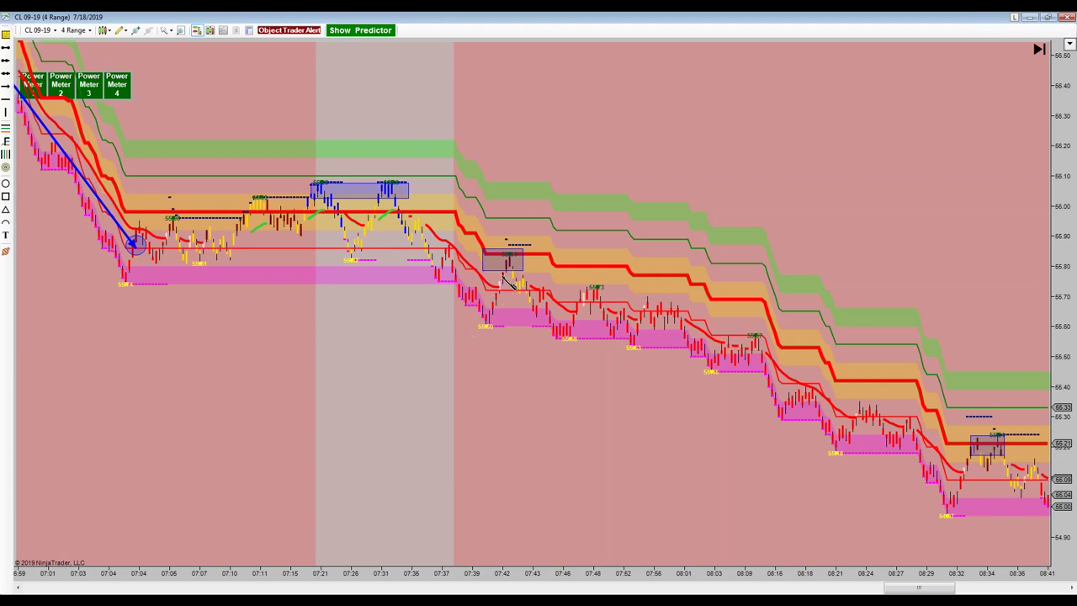
- Draw ellipses marking the 07:43 short entry at about 55.80 to 55.73 and the 08:32 exit at about 55.15 to 55.06
drag(503, 266, 522, 286)
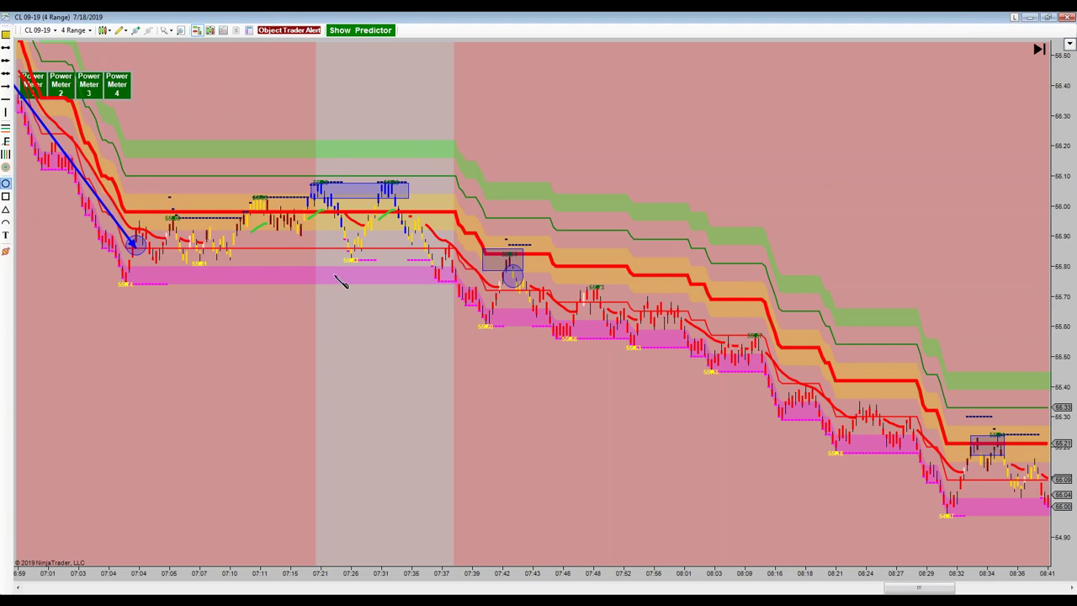
drag(949, 462, 974, 489)
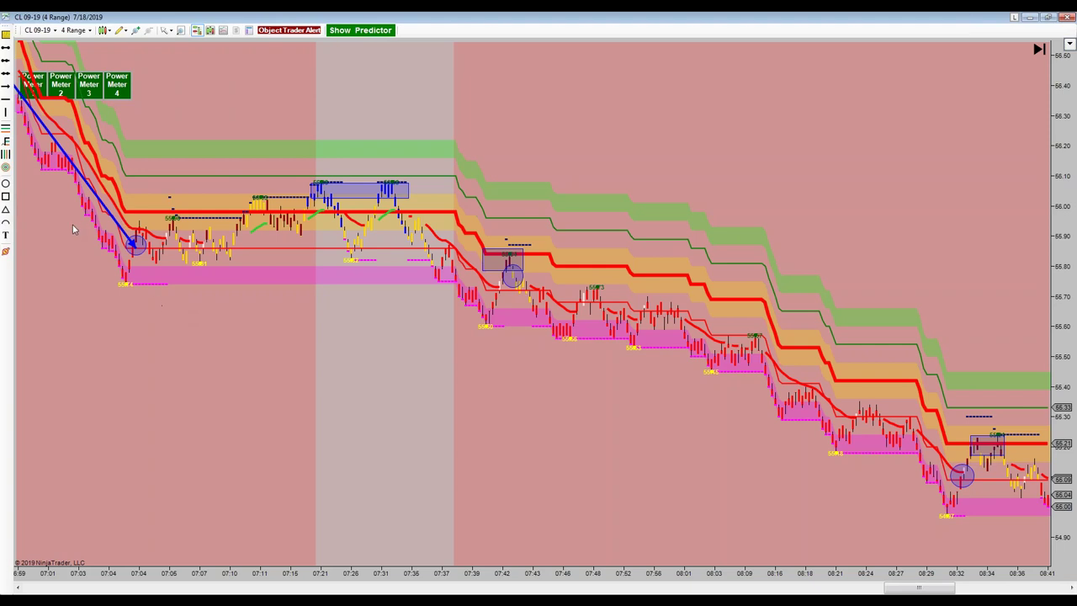
- Draw two arrows from the 07:43 short entry: one to the 08:32 exit near 55.10, another to the first low near 55.57
click(5, 86)
drag(515, 283, 783, 412)
drag(833, 438, 957, 477)
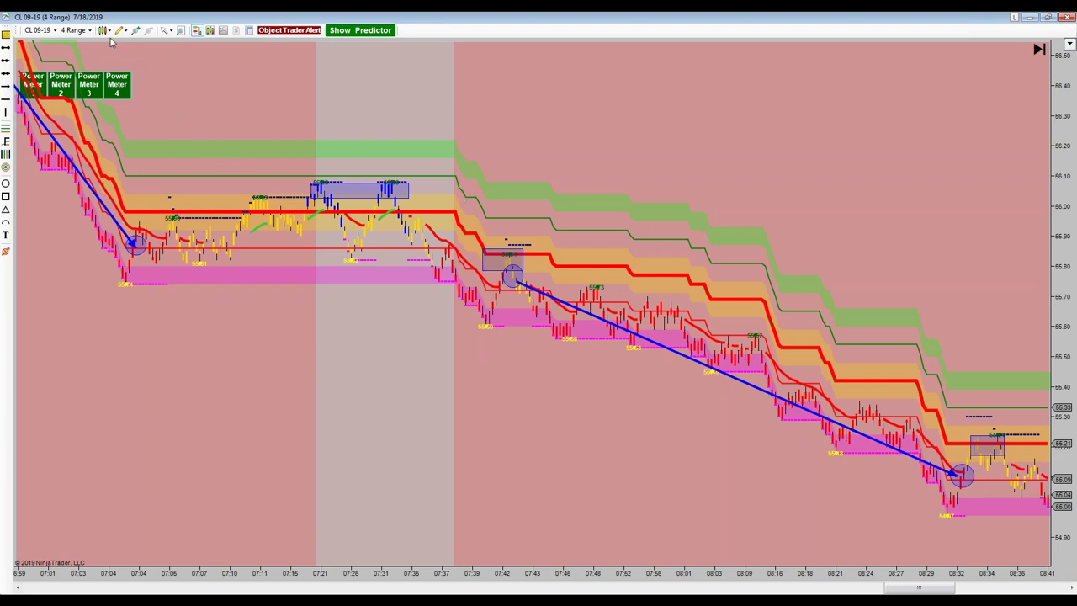
click(6, 86)
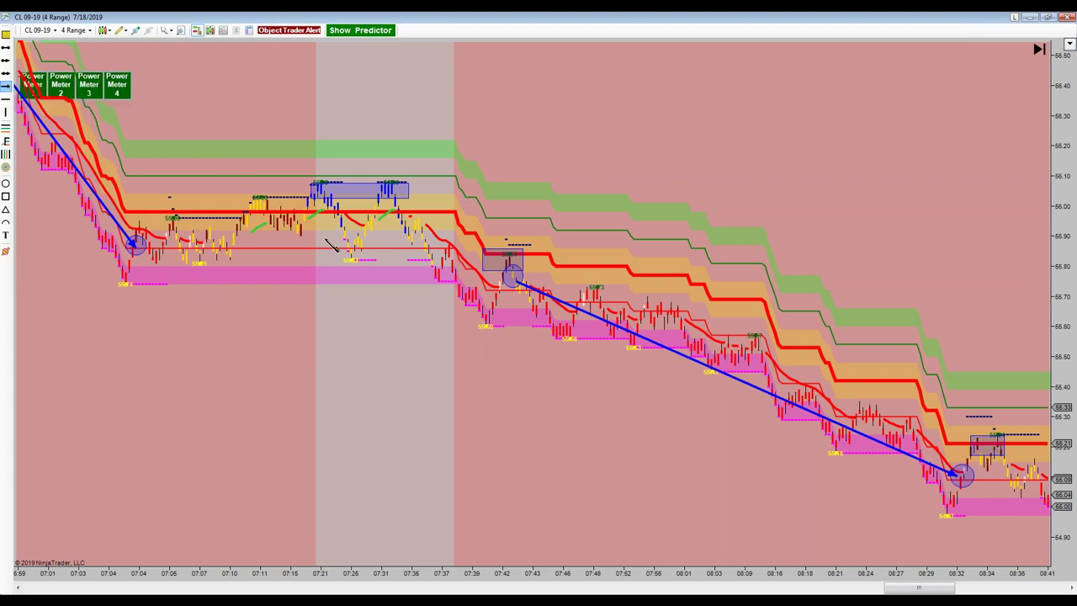
drag(520, 285, 561, 338)
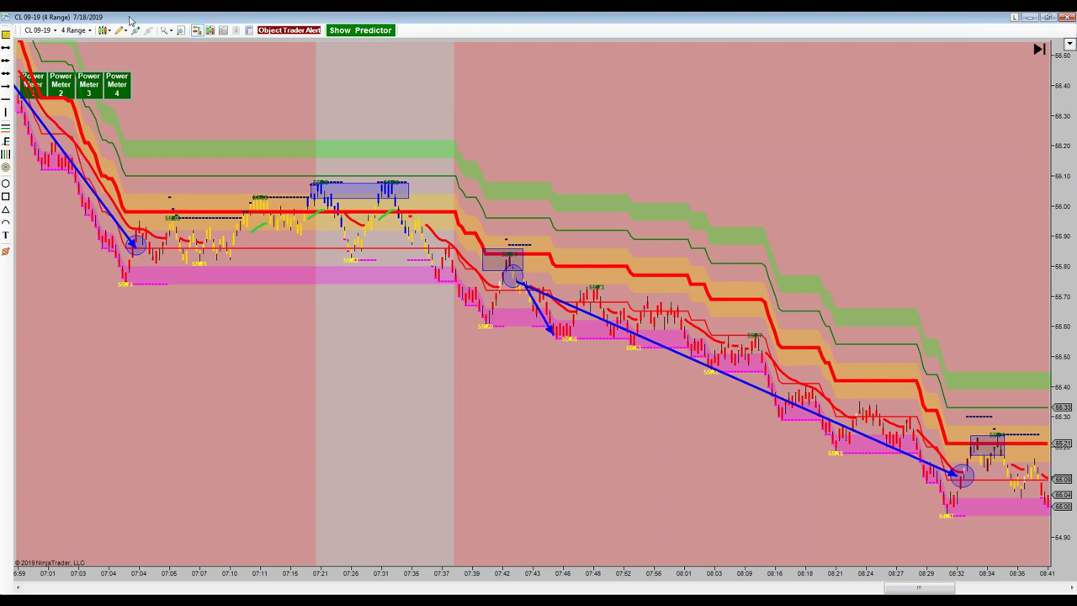
- Switch to the crosshair cursor and display the Predictor zones over the marked trades
click(165, 30)
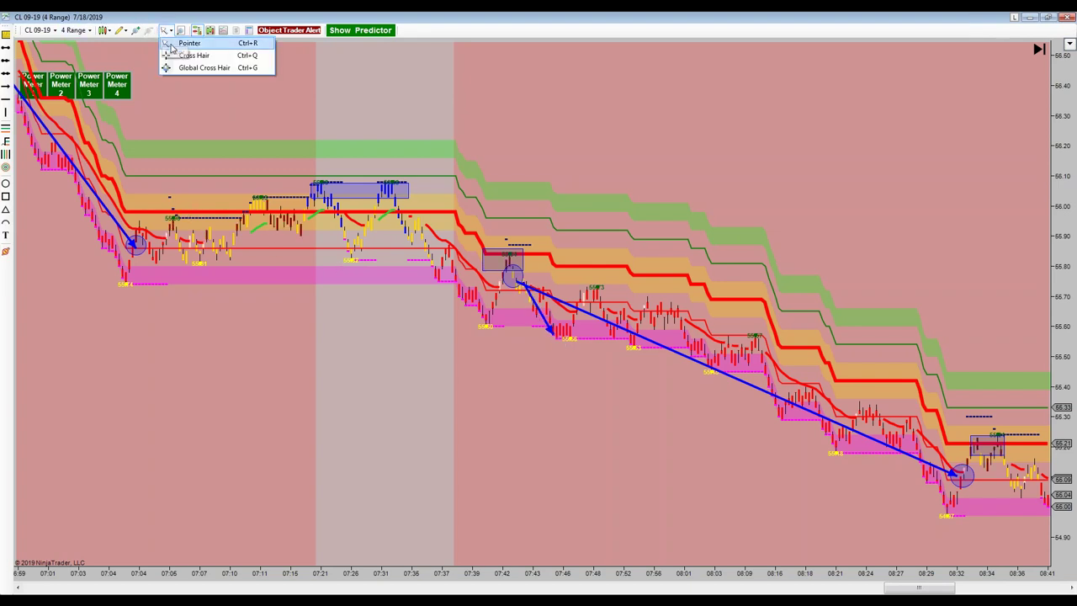
click(176, 54)
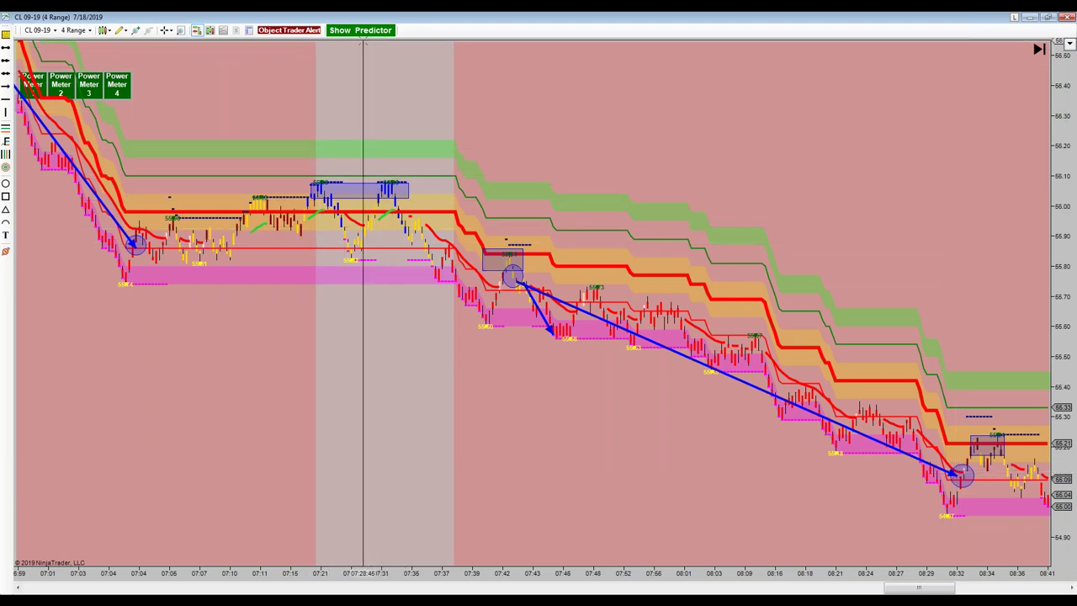
click(364, 32)
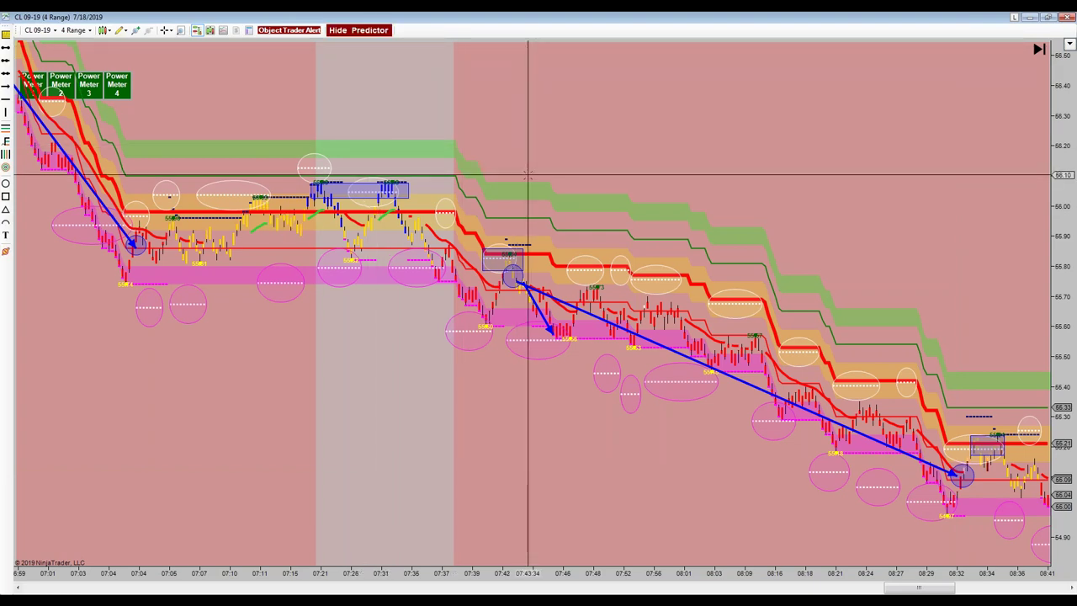
drag(449, 141, 581, 138)
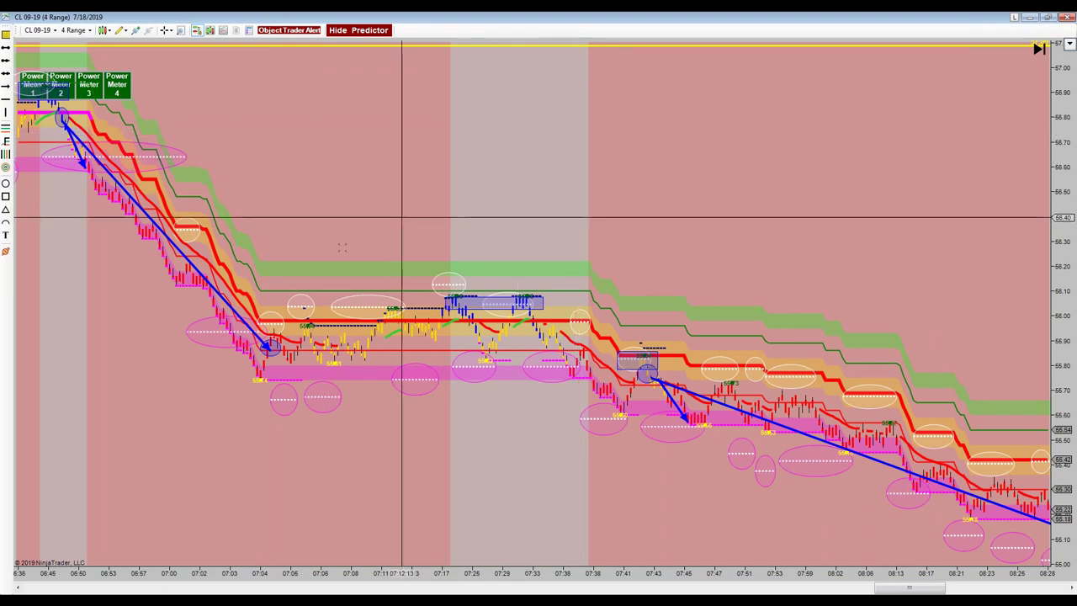
click(359, 32)
click(358, 32)
- Draw a vertical arrow at about 07:26 pointing down to the twin-highs rectangle, from about 56.48 to 56.08
drag(387, 174, 629, 234)
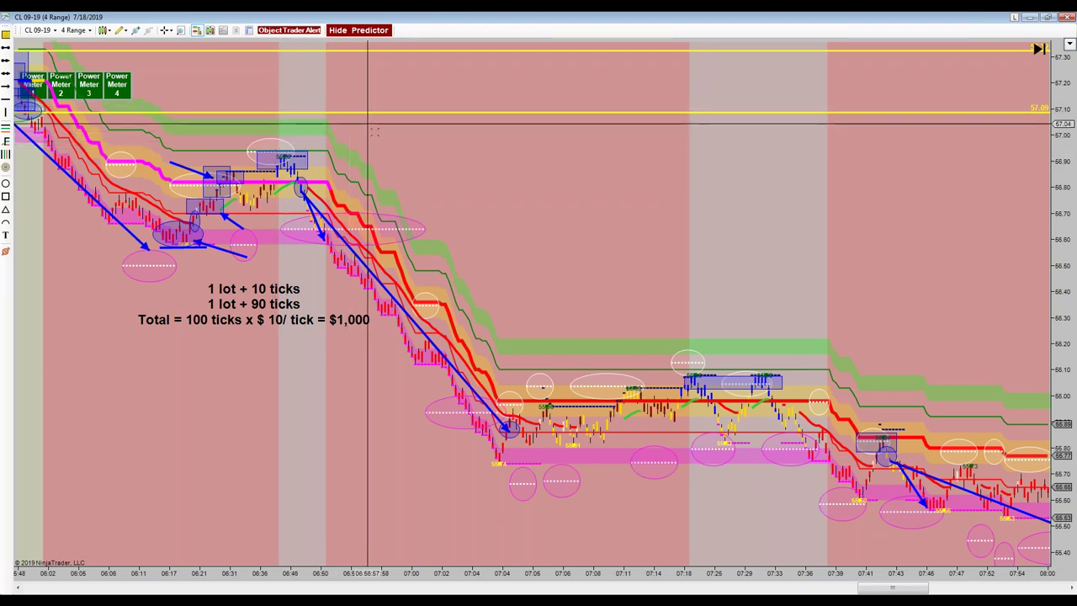
drag(589, 217, 344, 258)
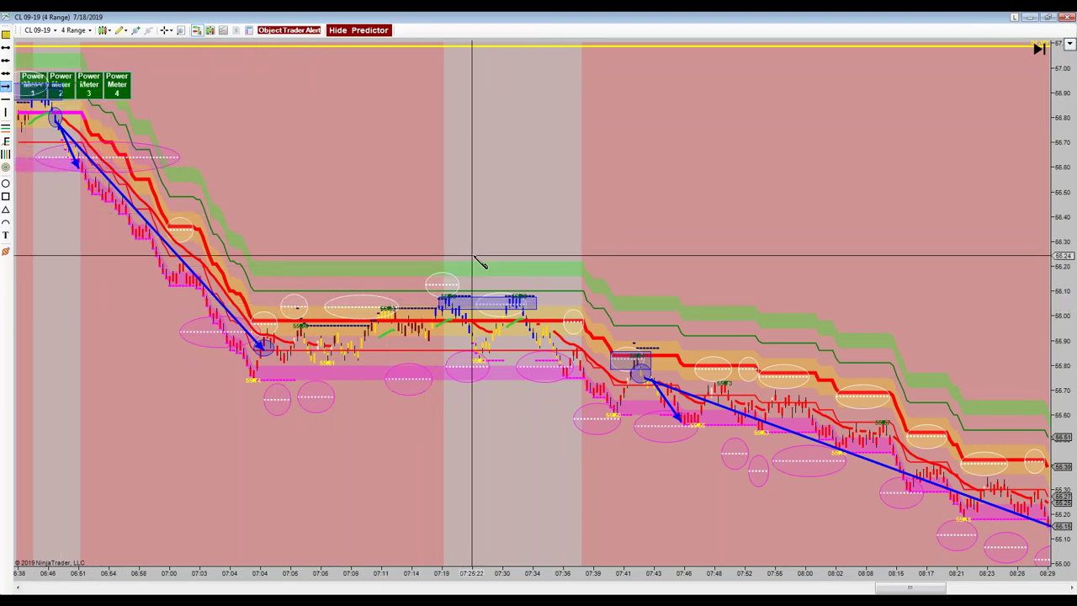
mouse_move(483, 196)
mouse_down()
mouse_move(482, 331)
mouse_move(483, 284)
mouse_move(483, 296)
mouse_up()
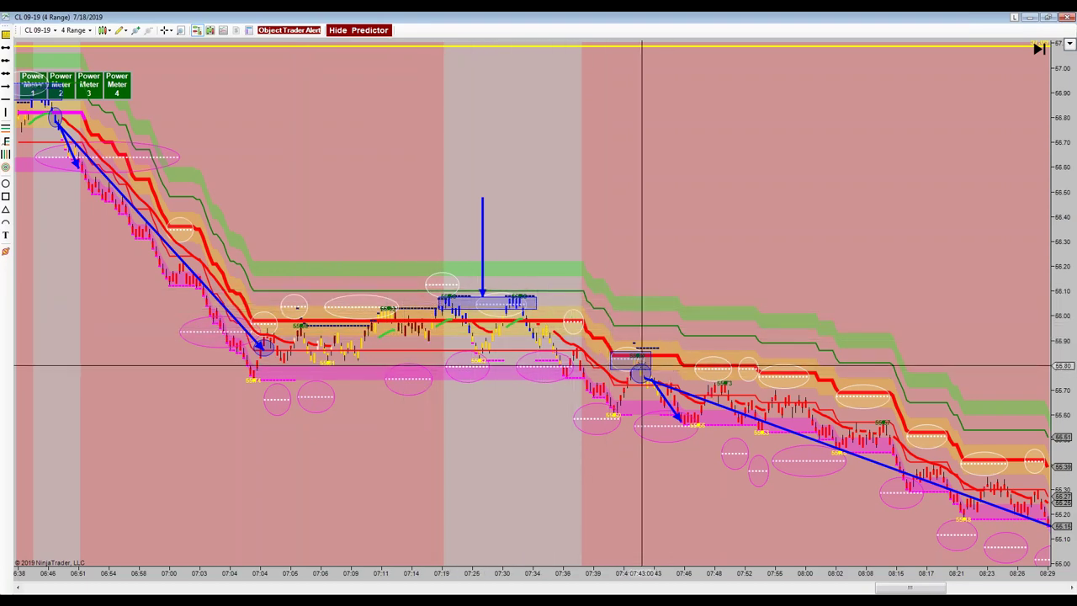
- Draw a rectangle over the rebound high after 07:47, spanning about 55.75 to 55.68, and add an arrow along the decline after it
drag(715, 278, 603, 273)
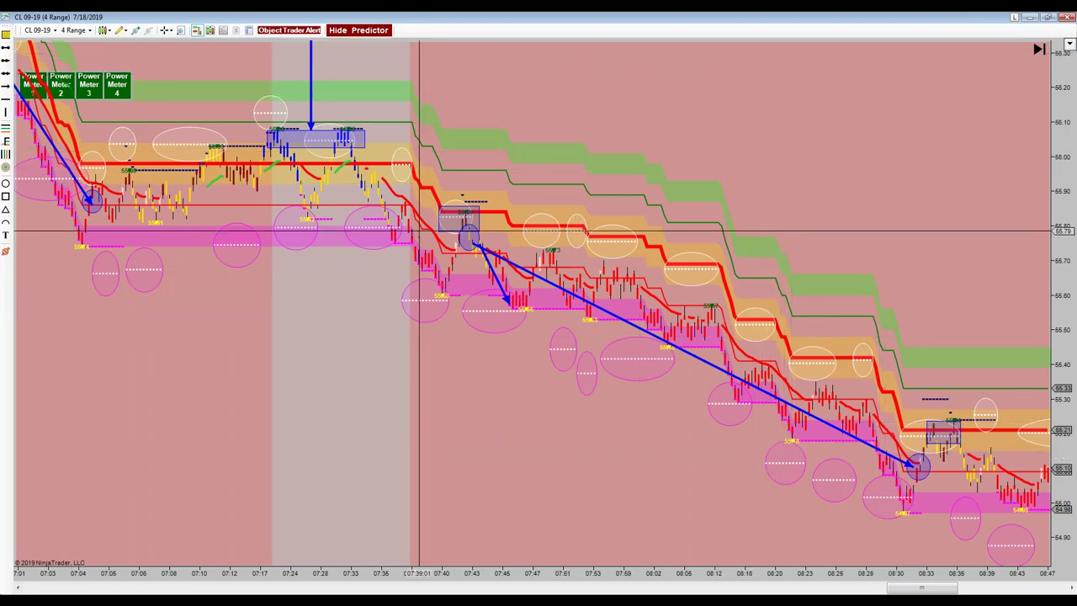
scroll(539, 440, up, 10)
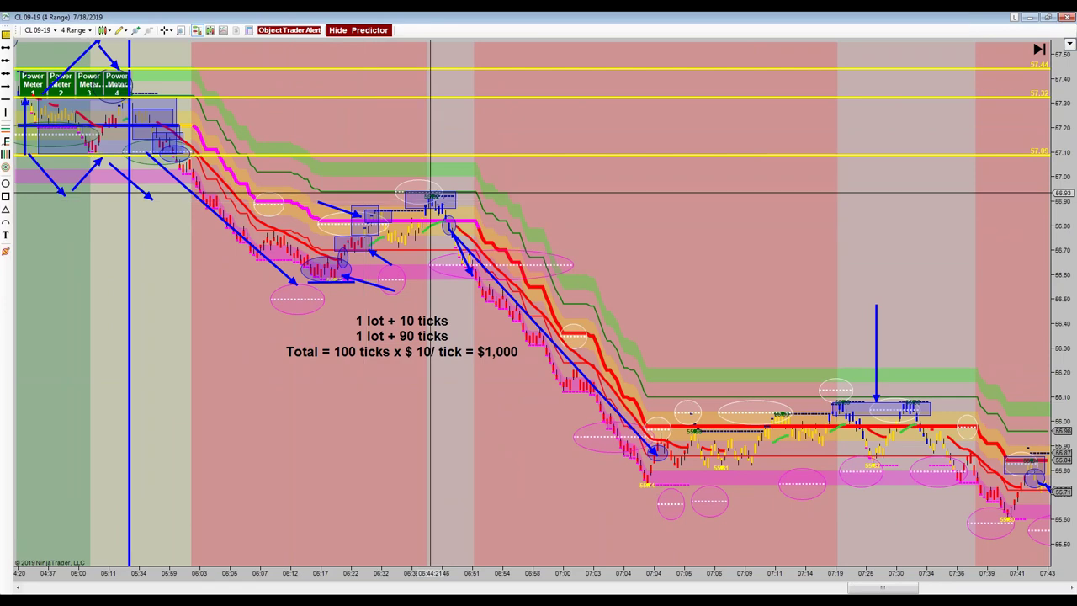
scroll(493, 278, down, 6)
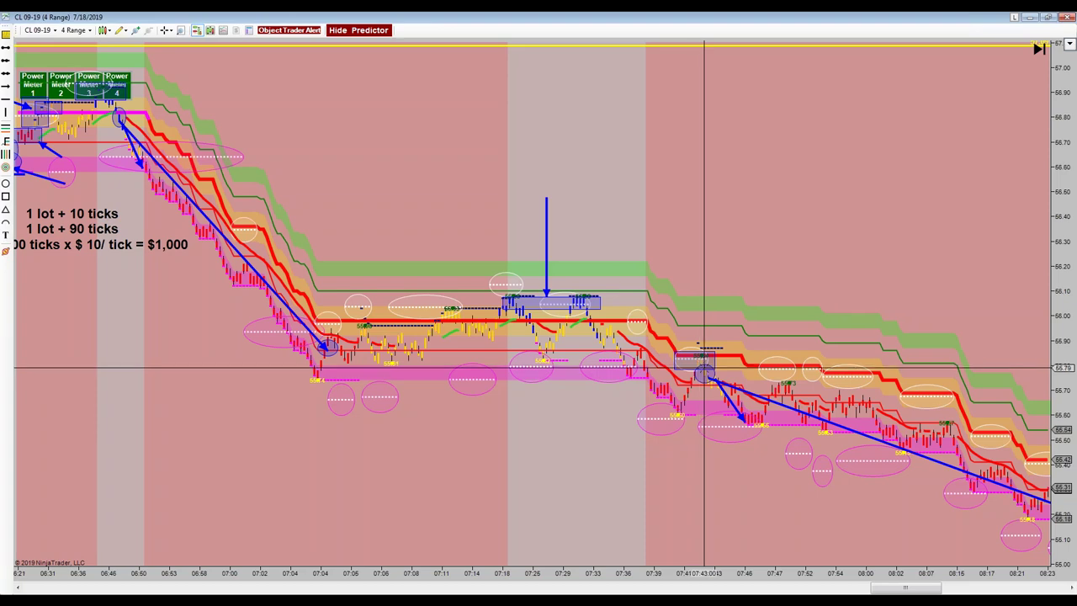
drag(748, 260, 446, 187)
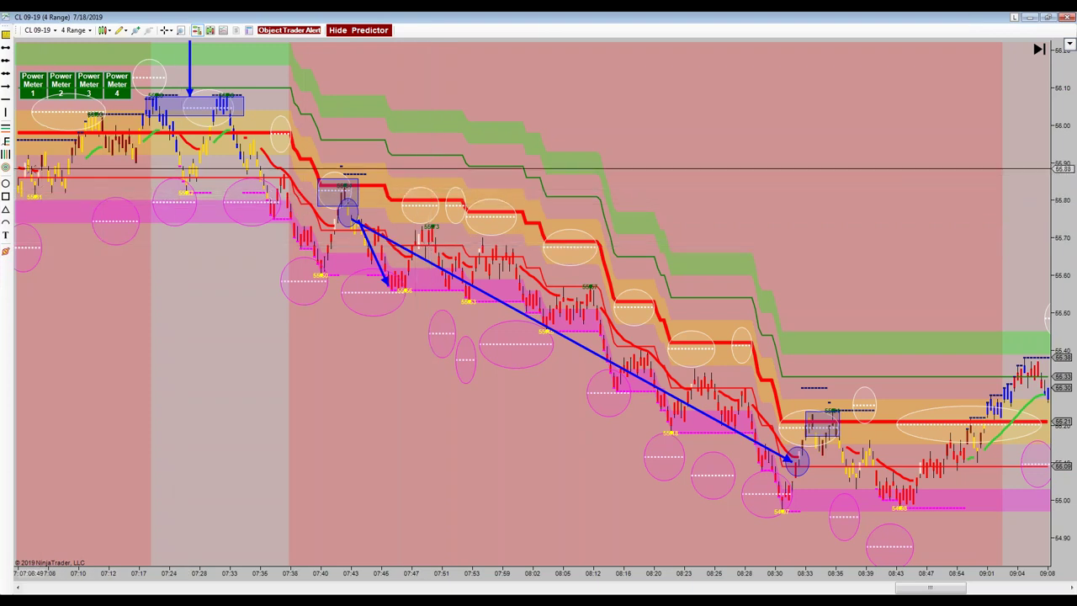
click(6, 198)
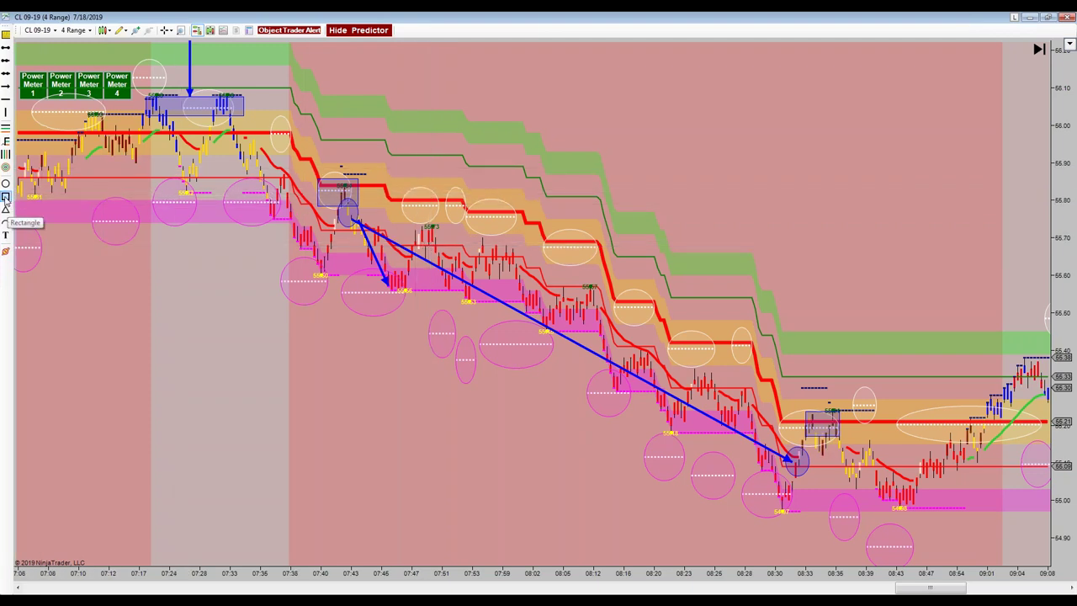
click(409, 221)
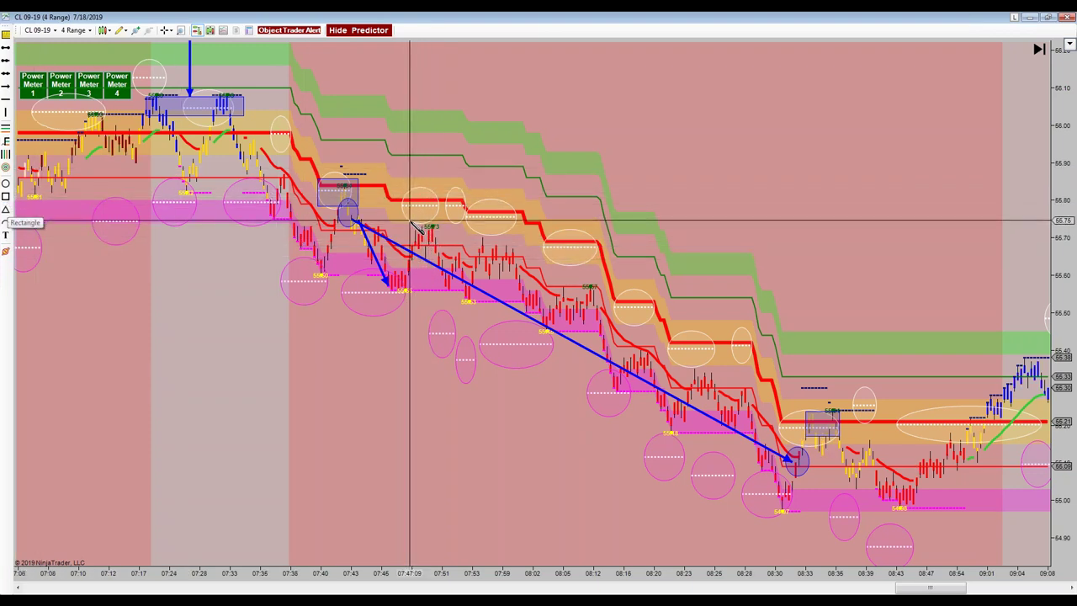
click(442, 245)
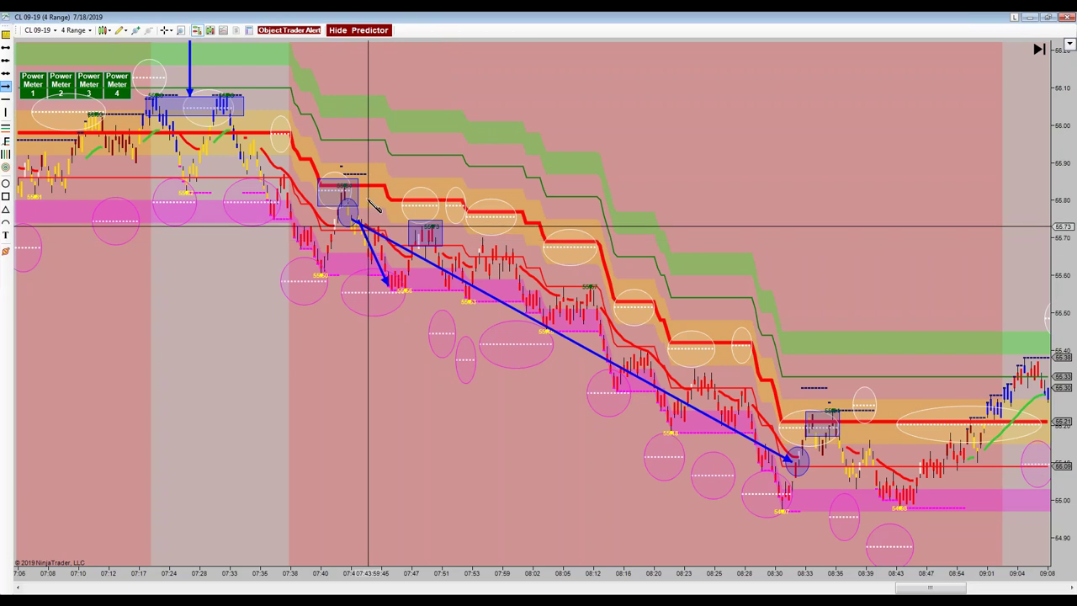
mouse_move(390, 283)
mouse_down()
mouse_move(409, 229)
mouse_move(673, 361)
mouse_up()
drag(727, 389, 774, 429)
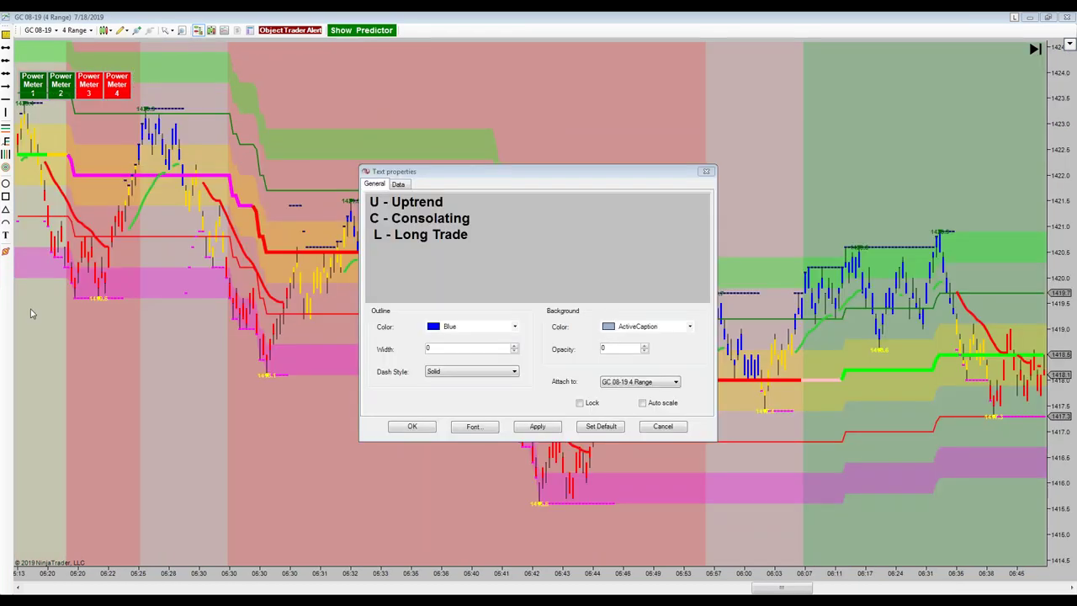
- Add the note "U - Uptrend, C - Consolating, L - Long Trade" to the GC 08-19 chart and place it above the 06:49 price action
click(547, 426)
click(413, 427)
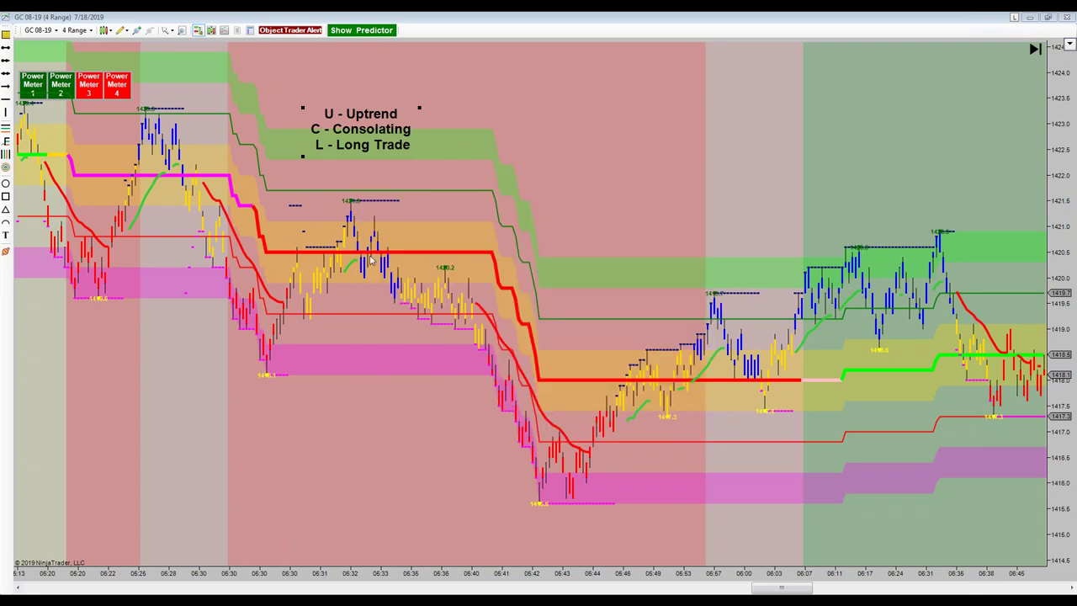
drag(370, 140, 645, 168)
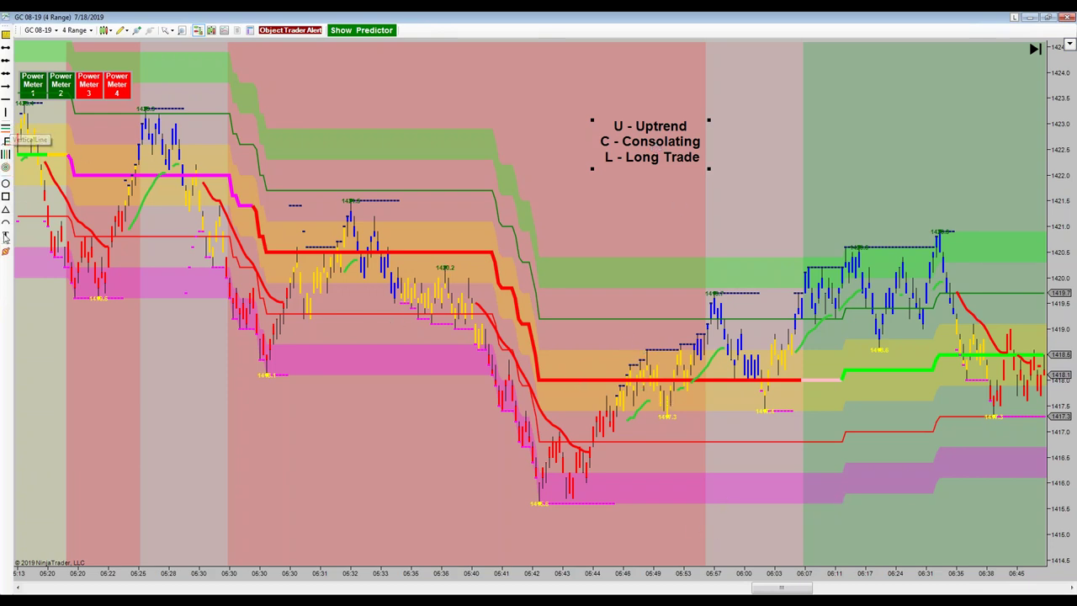
- Draw a vertical line at about 06:56 where the red zone ends, and move the trend note to the later side of it
click(7, 112)
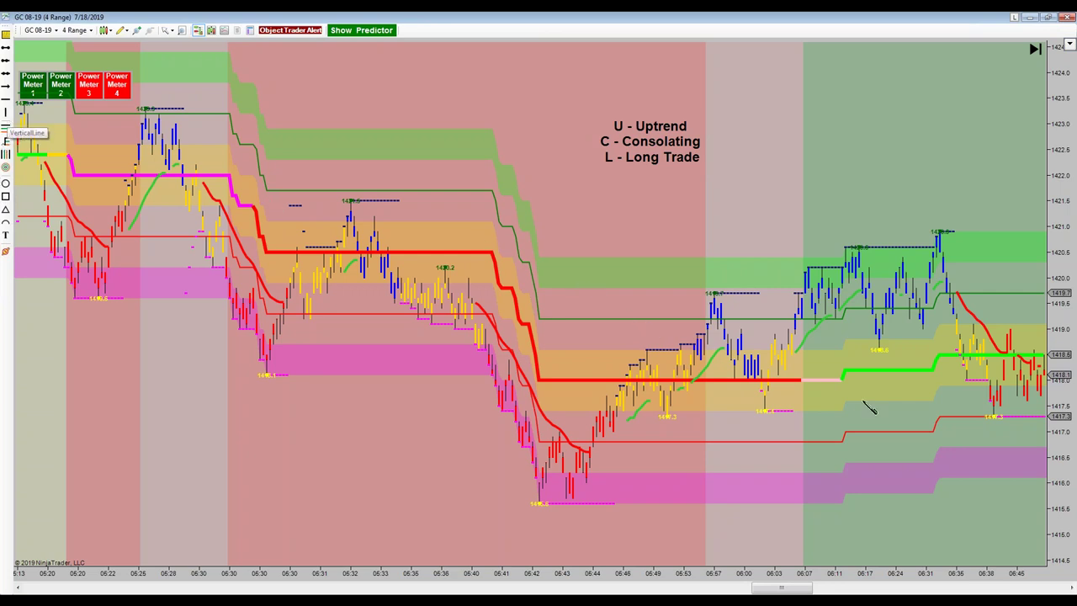
click(705, 431)
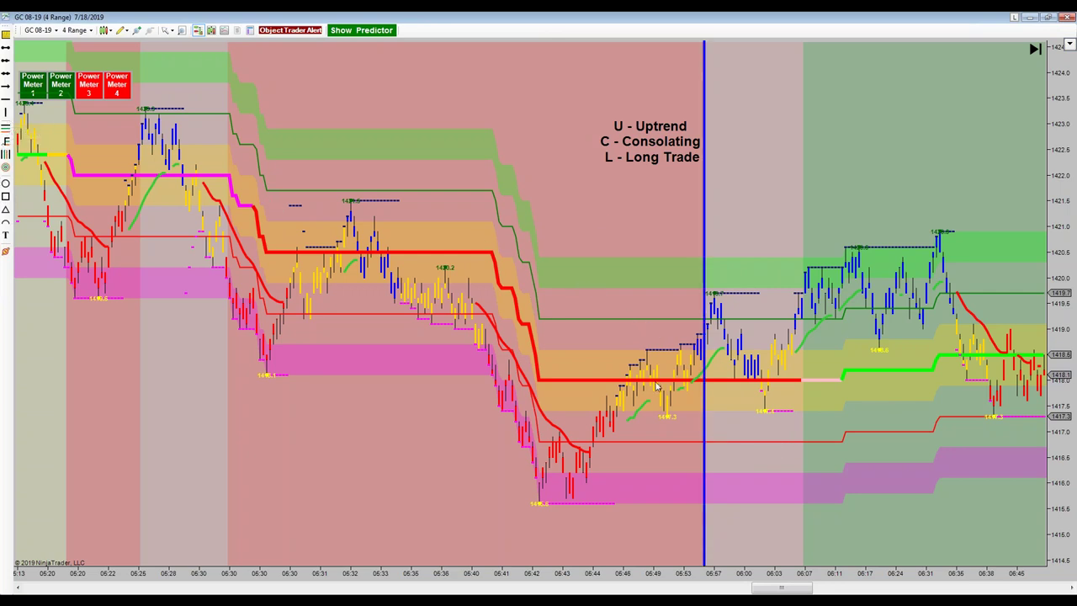
drag(629, 127, 787, 110)
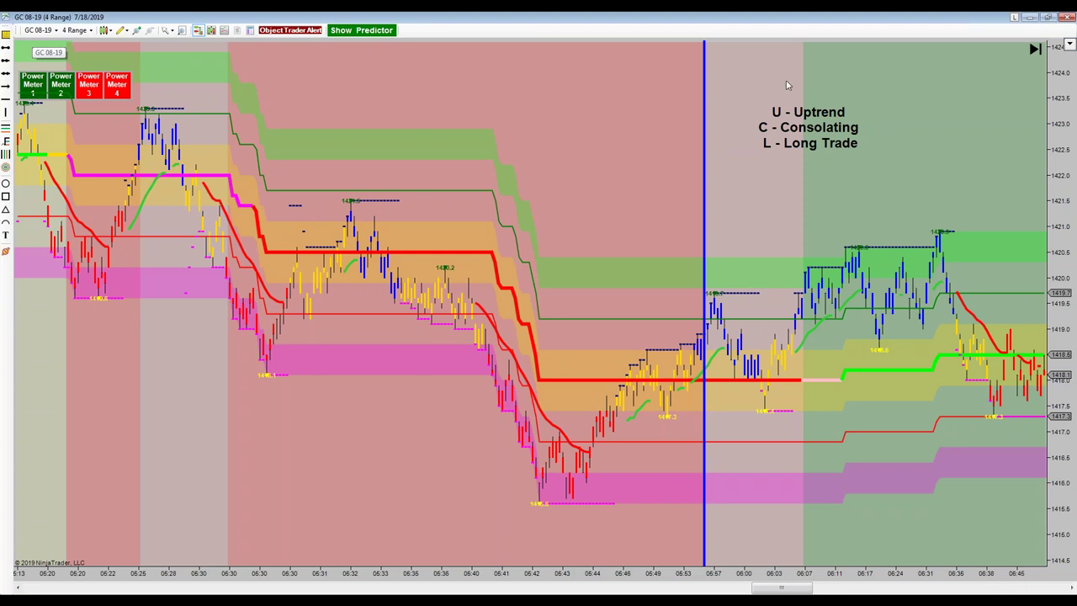
click(798, 124)
drag(794, 120, 805, 109)
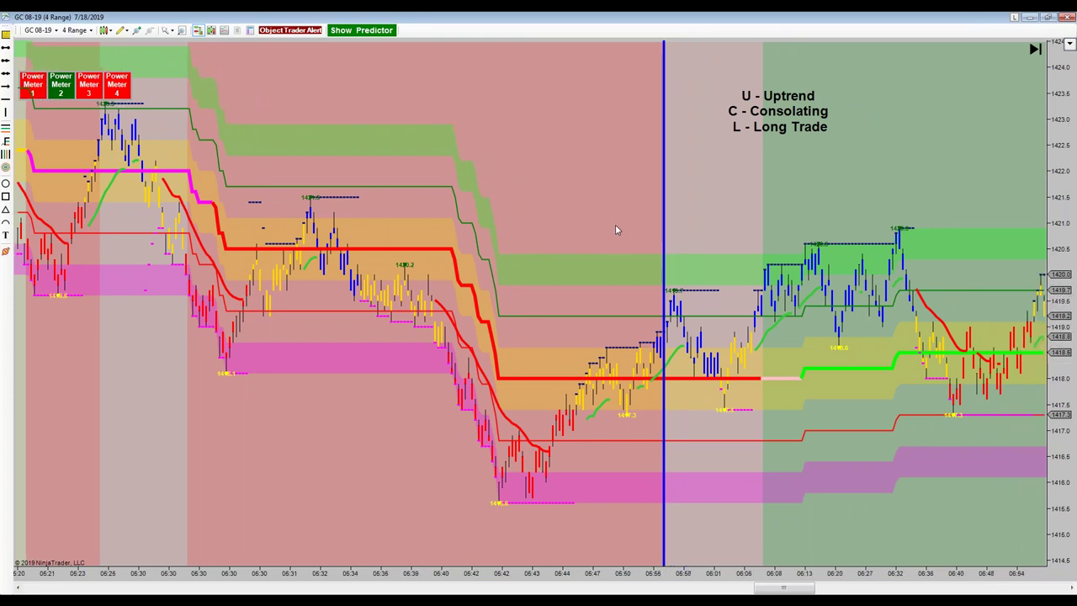
- Reposition the trend note above the highs between about 06:16 and 06:33, near 1422.4
drag(616, 225, 581, 241)
drag(707, 219, 667, 227)
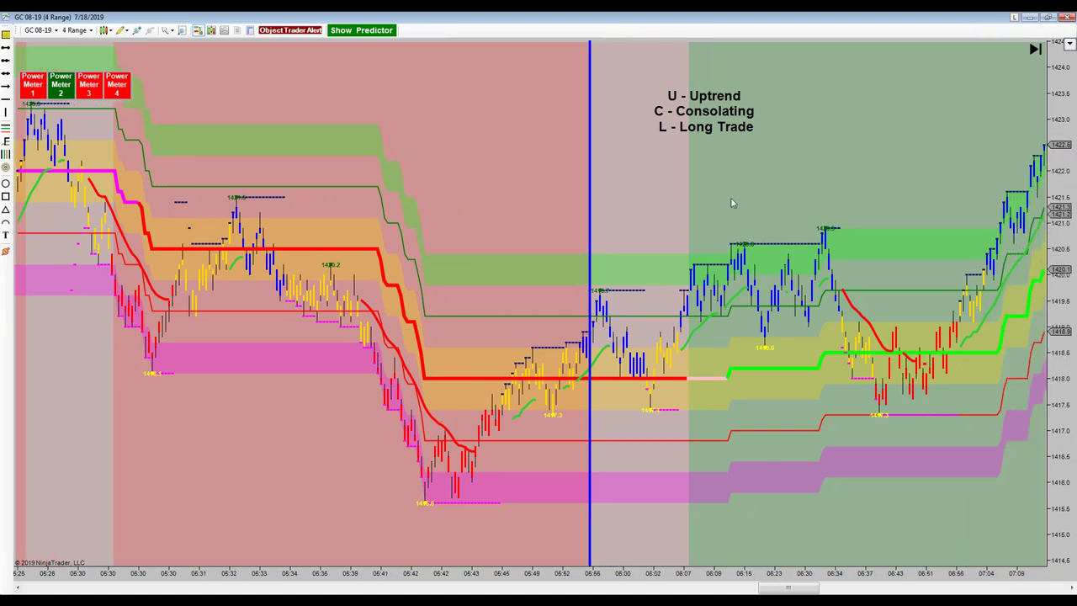
drag(748, 199, 704, 209)
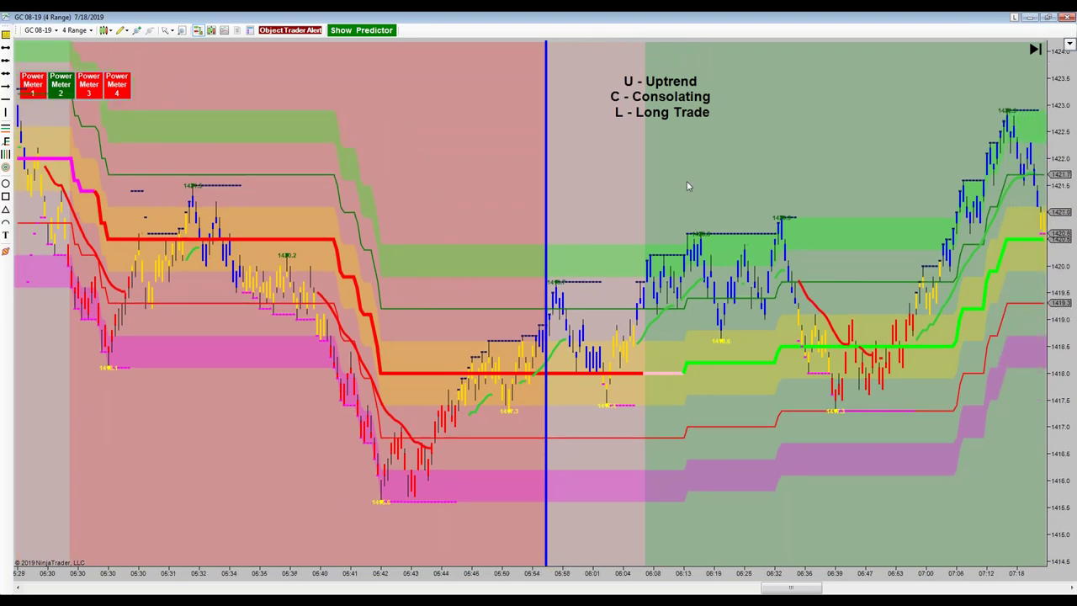
drag(681, 99, 704, 161)
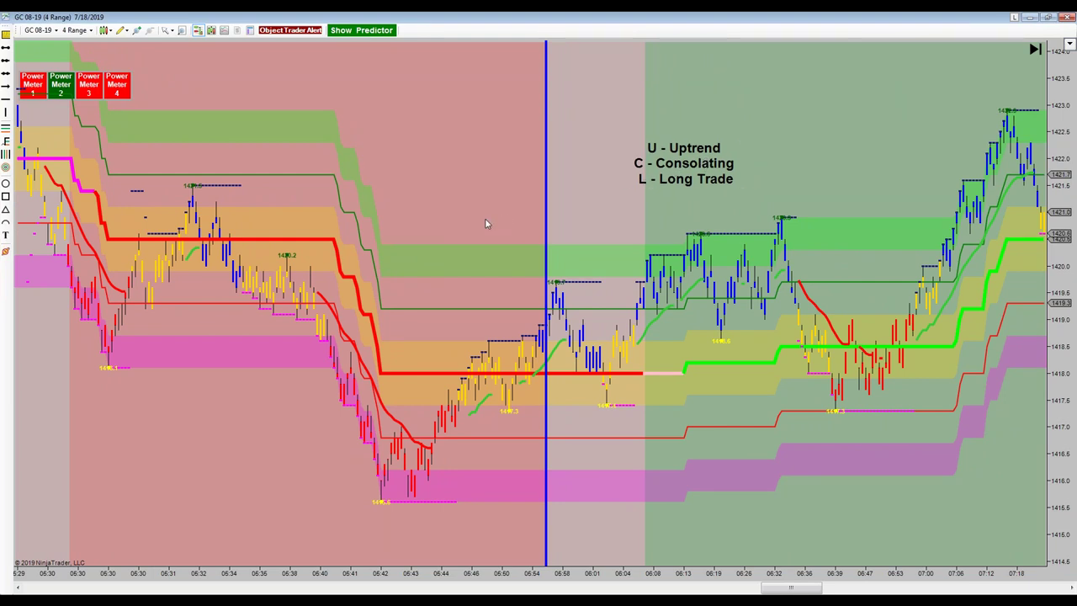
drag(483, 224, 468, 229)
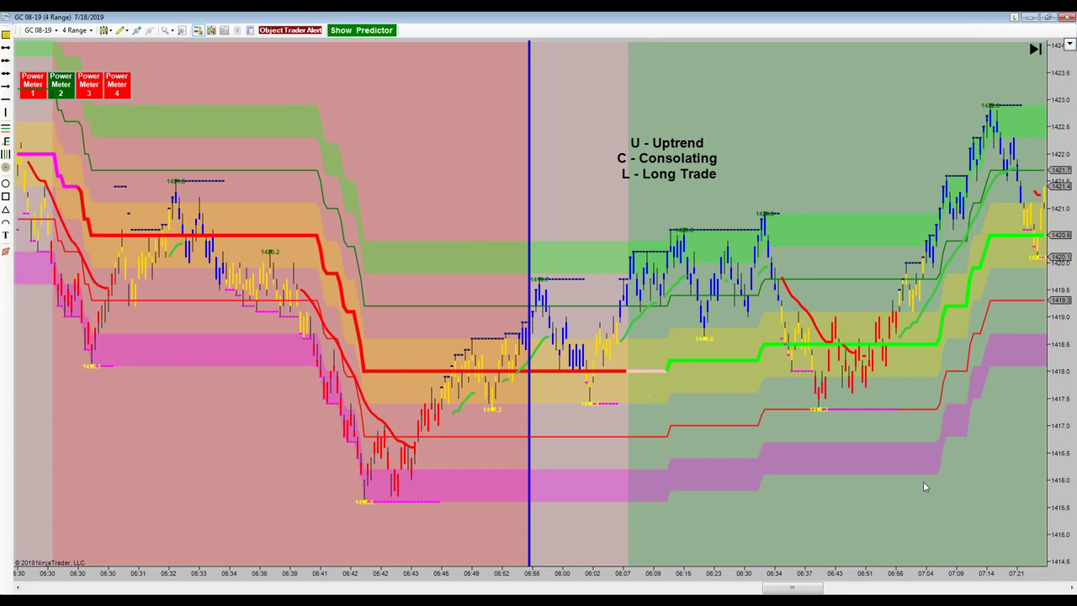
click(871, 586)
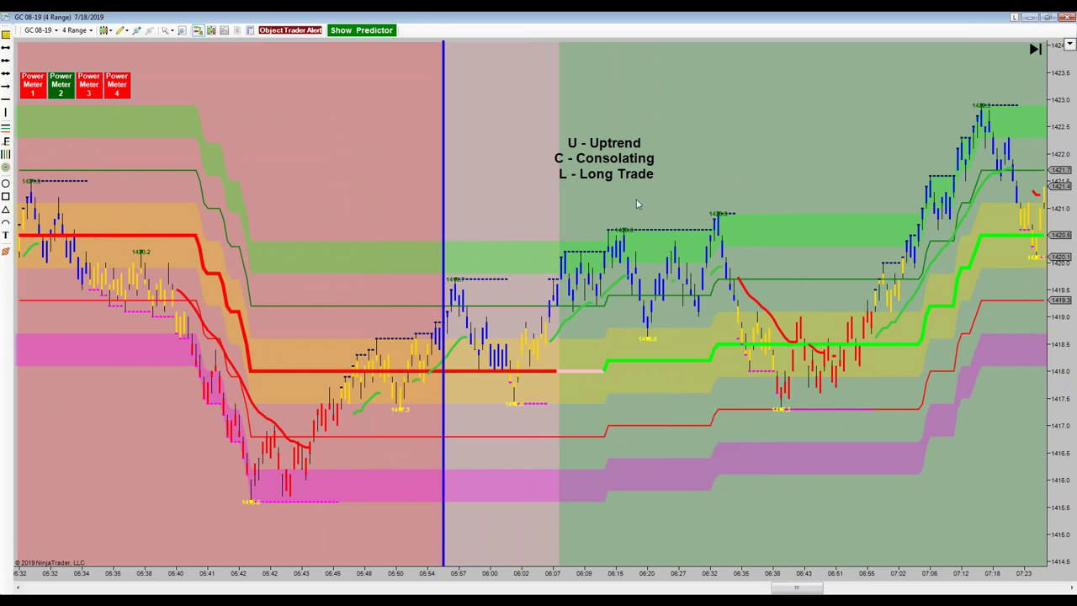
drag(636, 159, 698, 131)
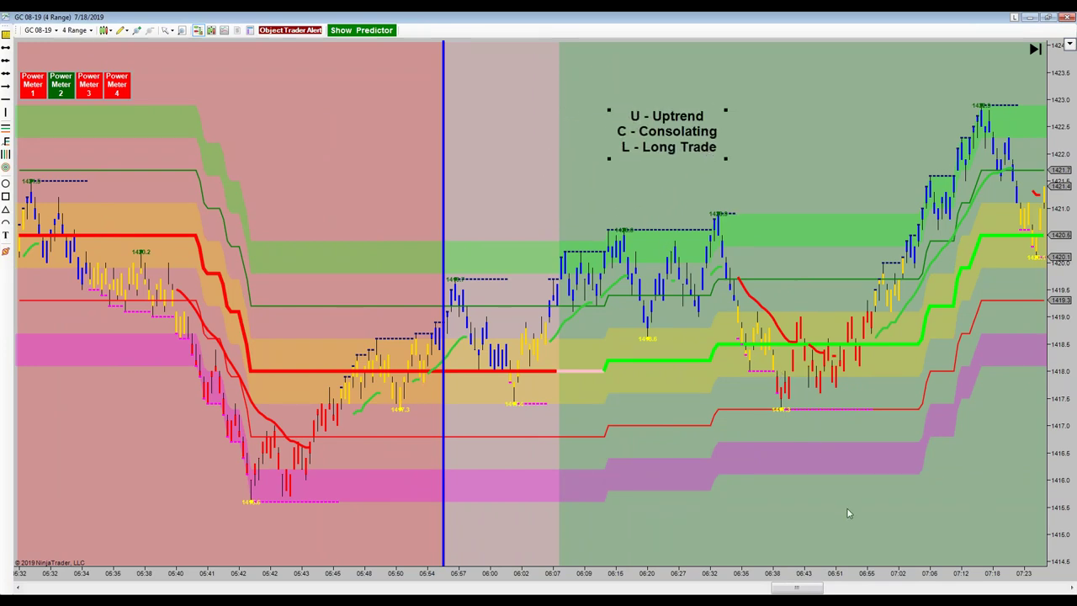
- Examine the GC 08-19 price action following the 06:33 high, up to about 07:48
drag(848, 513, 806, 516)
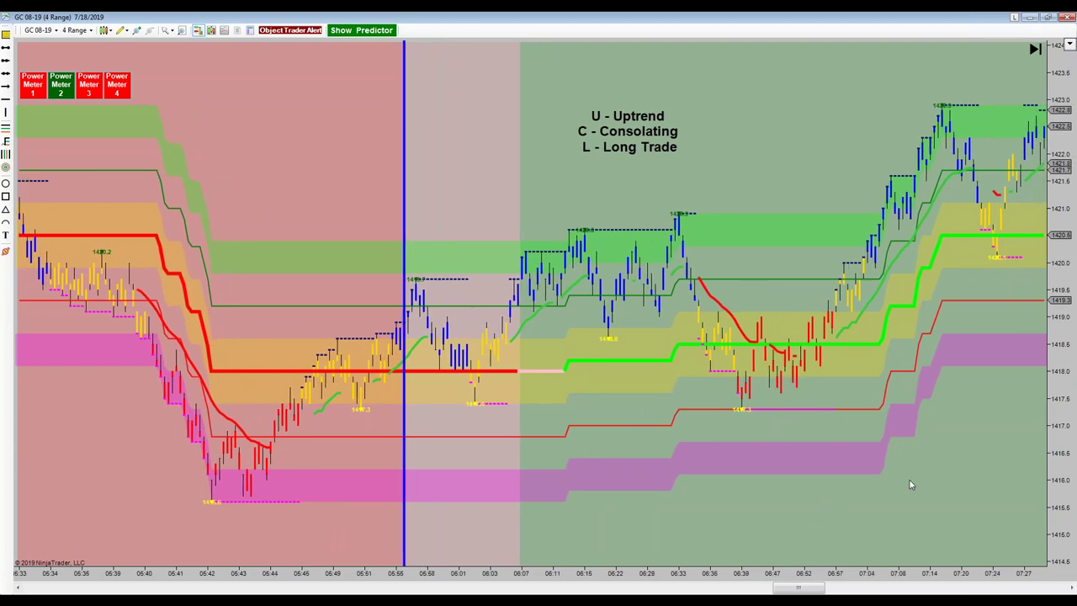
drag(900, 491, 832, 502)
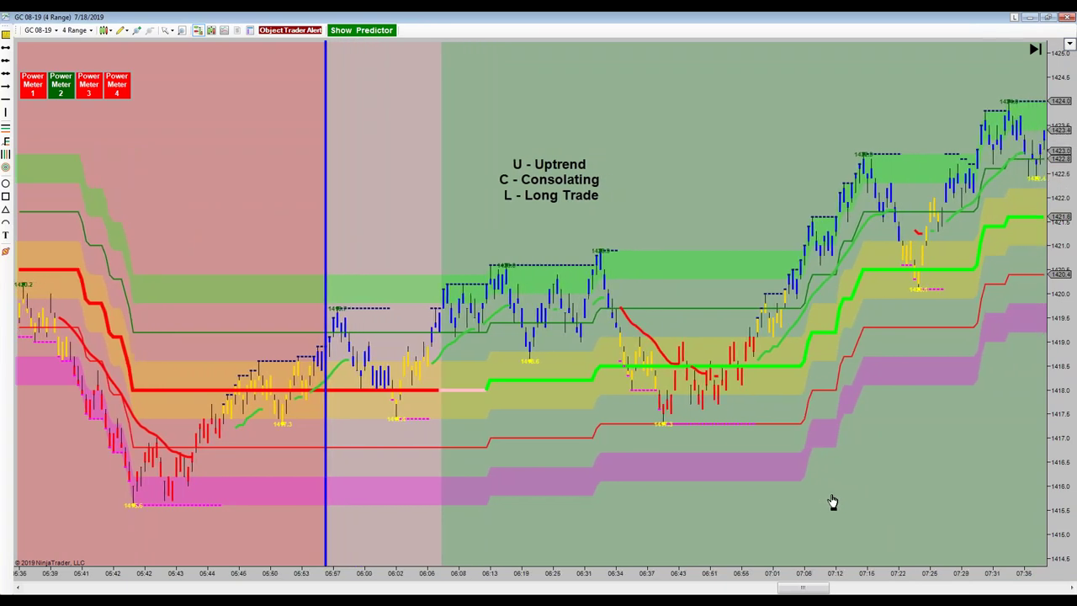
drag(948, 431, 889, 462)
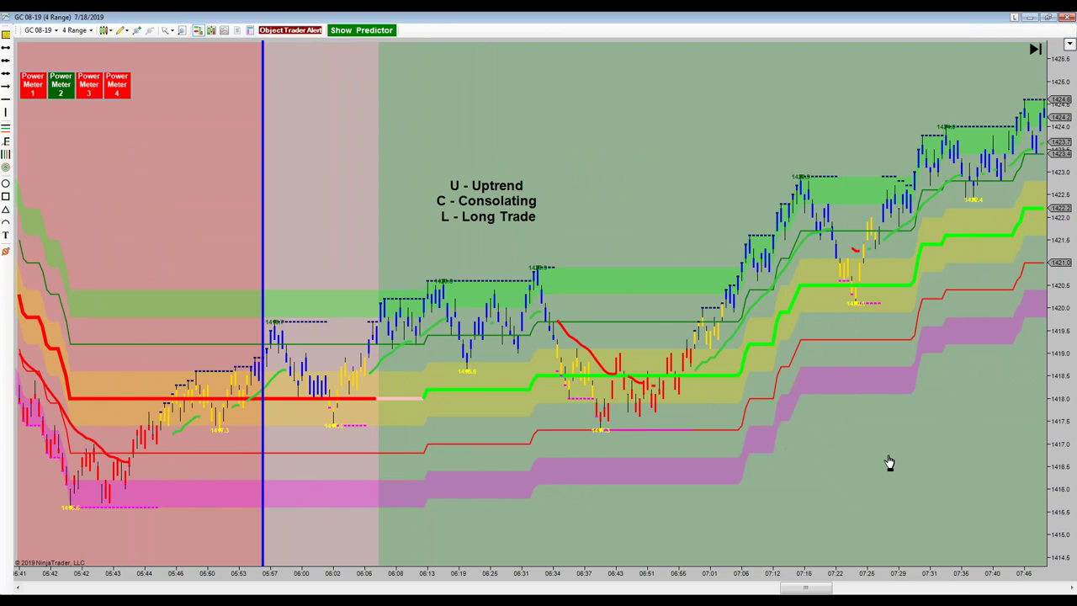
- Follow the GC 08-19 rise and move the trend note above the price action at about 07:32, near 1427
drag(875, 473, 825, 495)
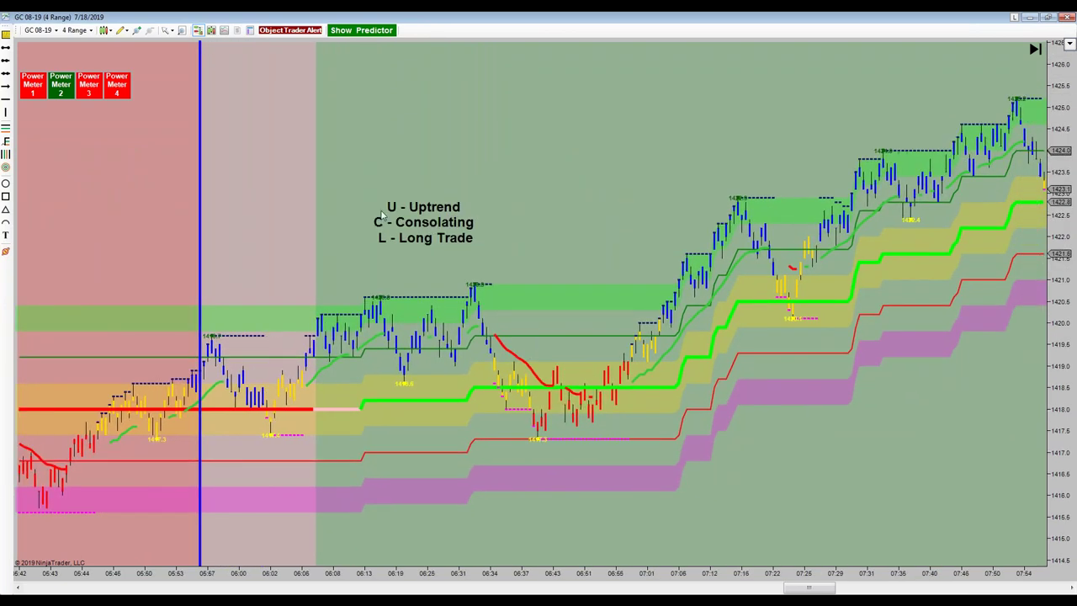
drag(392, 217, 574, 111)
drag(1003, 411, 960, 447)
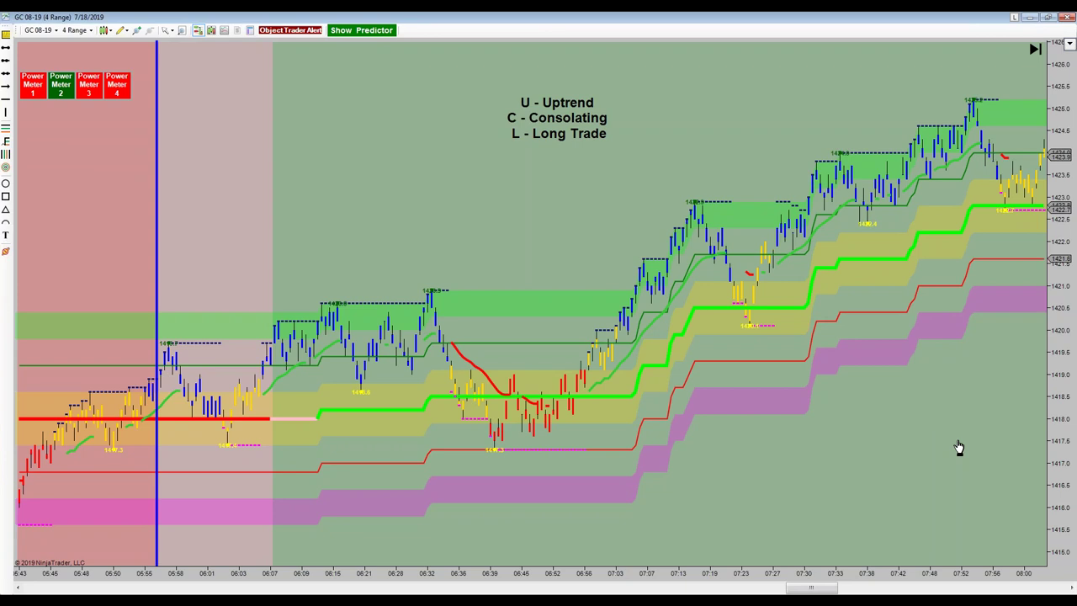
drag(990, 445, 931, 457)
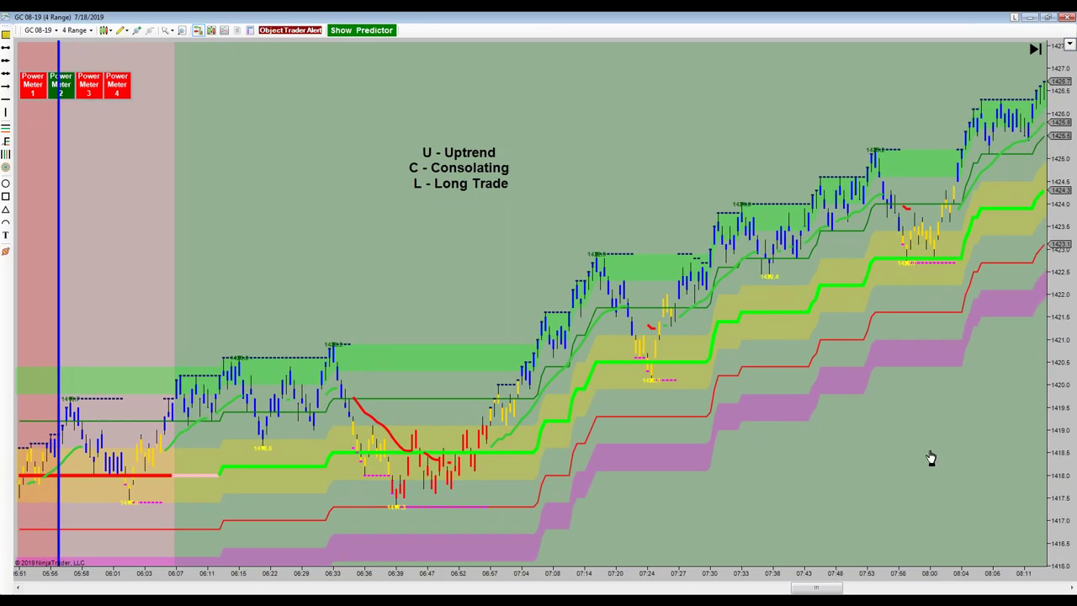
drag(1011, 421, 909, 466)
drag(971, 390, 943, 424)
drag(334, 221, 599, 138)
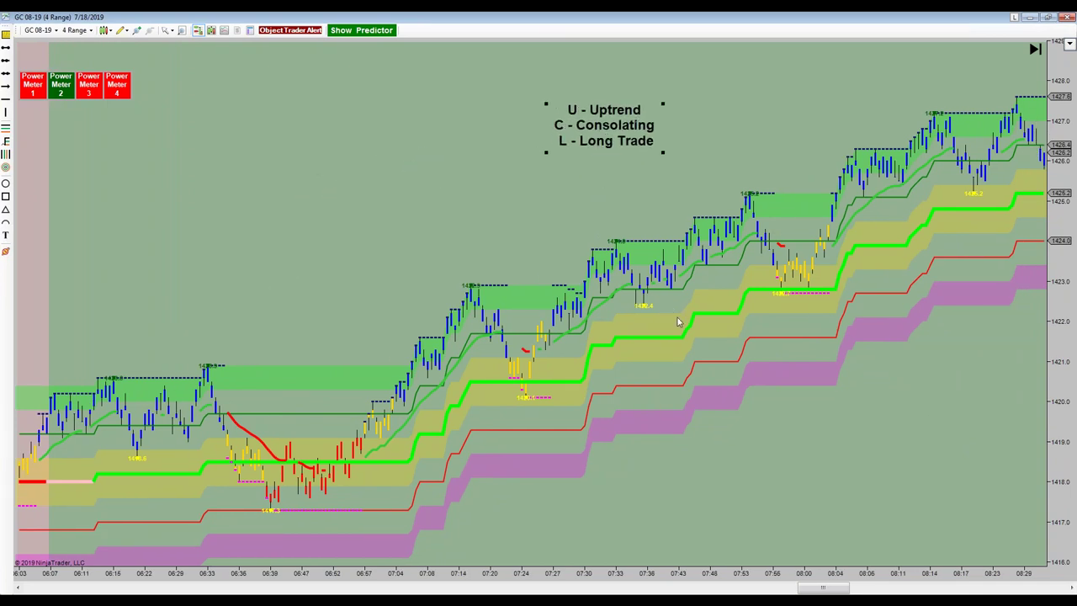
- Reposition the trend note above the continuing uptrend at about 08:03, near 1429.5
drag(943, 443, 897, 450)
drag(938, 398, 839, 473)
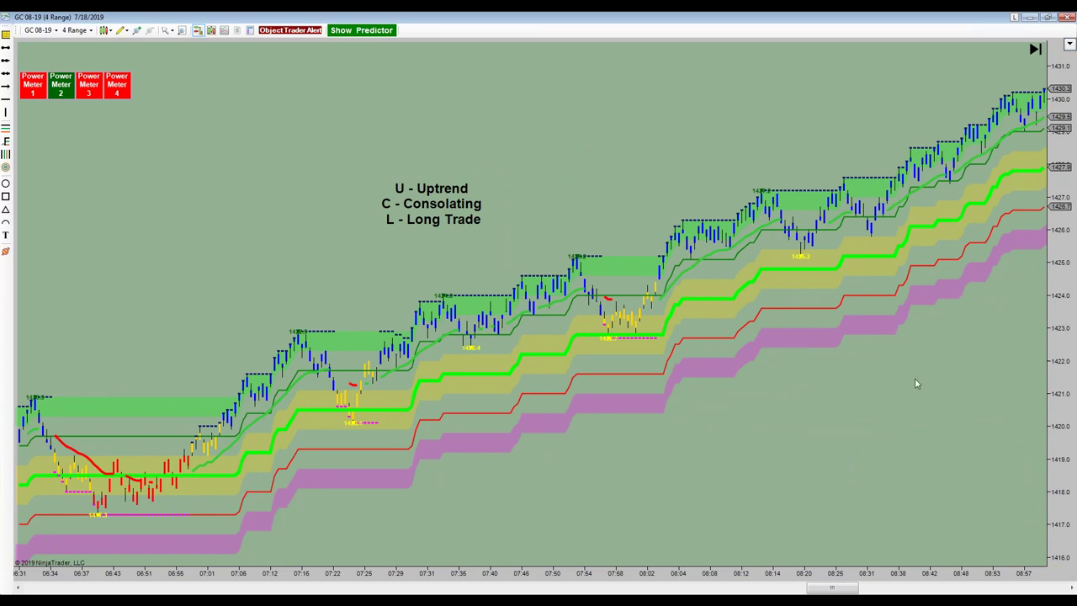
drag(926, 372, 801, 501)
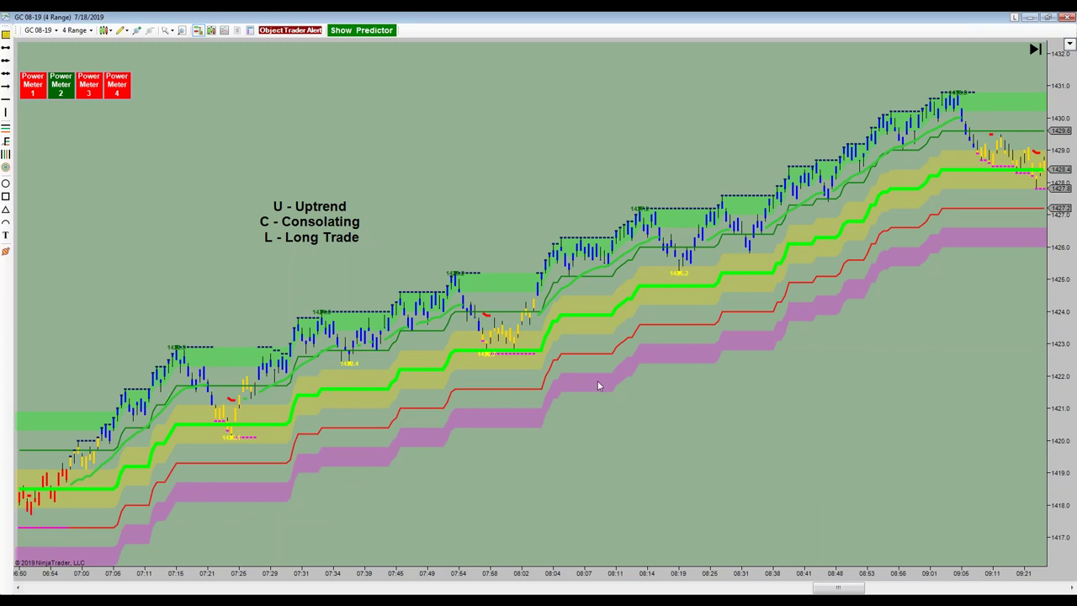
drag(330, 222, 569, 137)
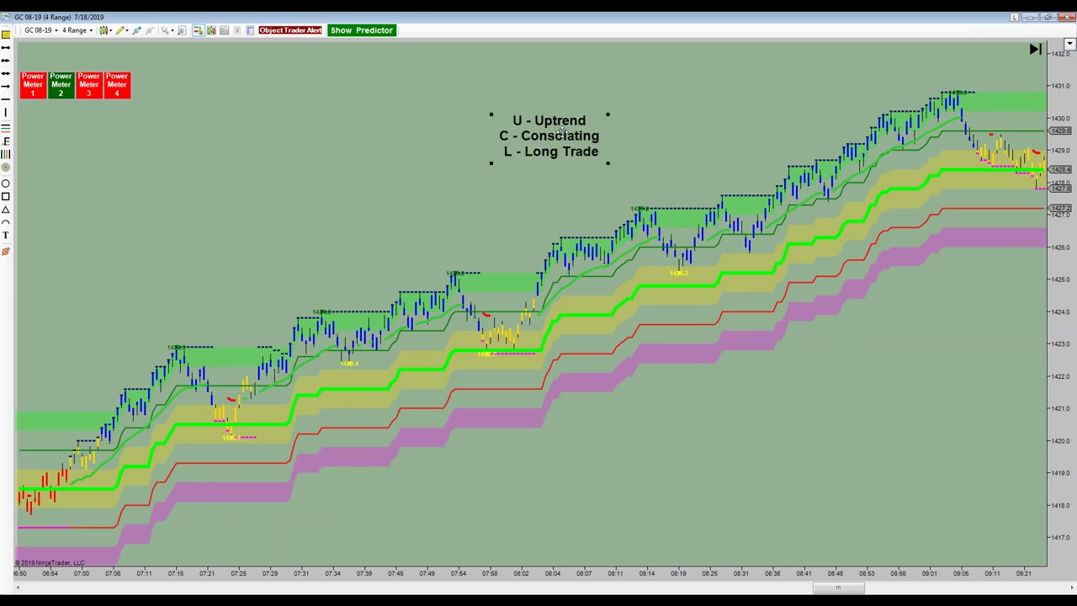
- Review the pullback after the 09:03 high and move the trend note above it at about 09:20, near 1433
drag(873, 396, 845, 429)
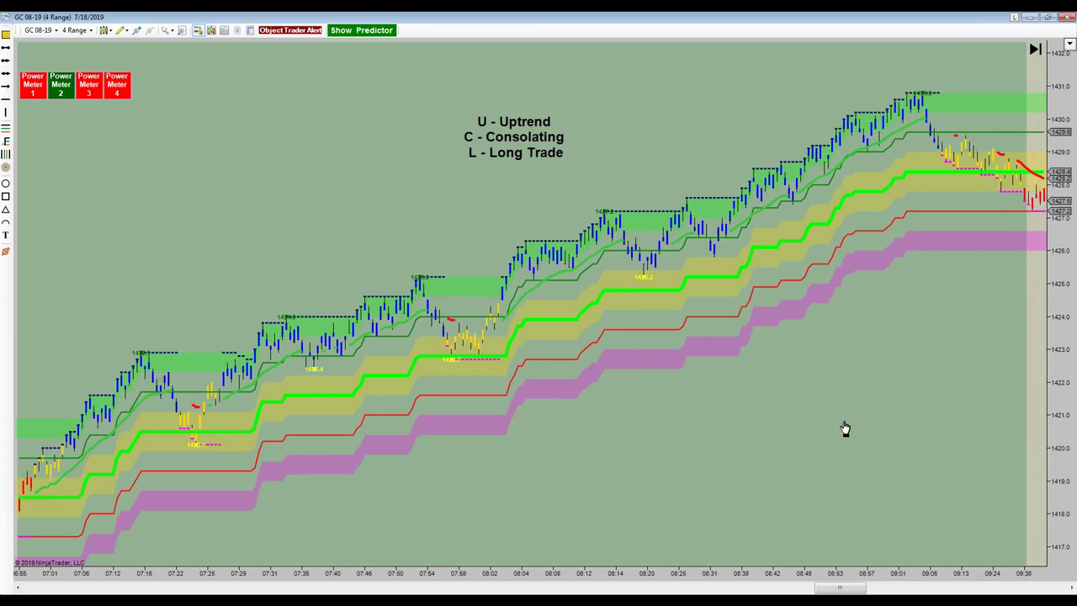
drag(878, 383, 846, 402)
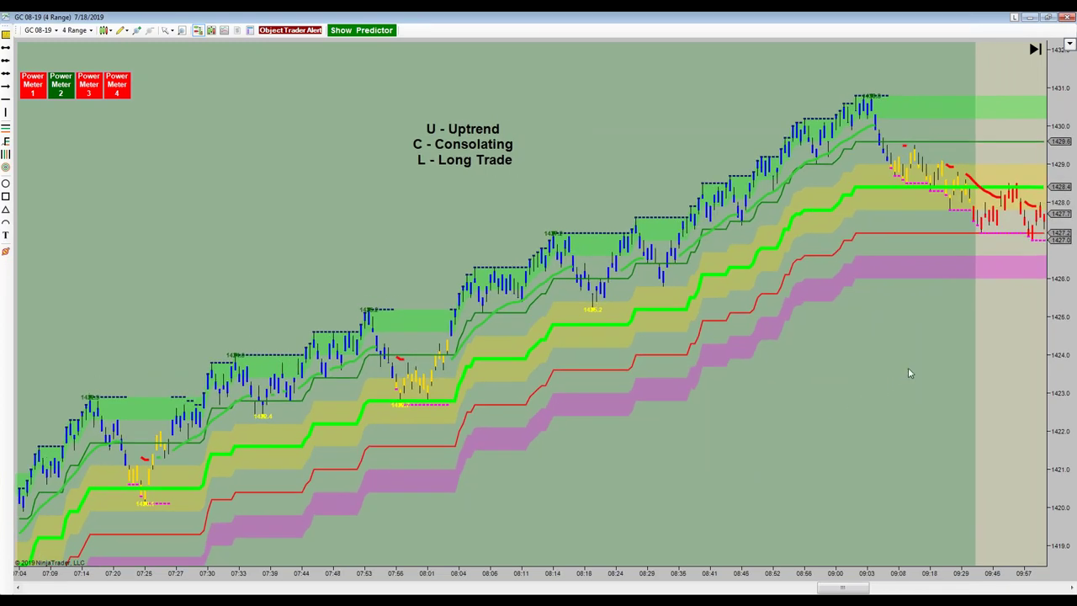
drag(906, 370, 888, 385)
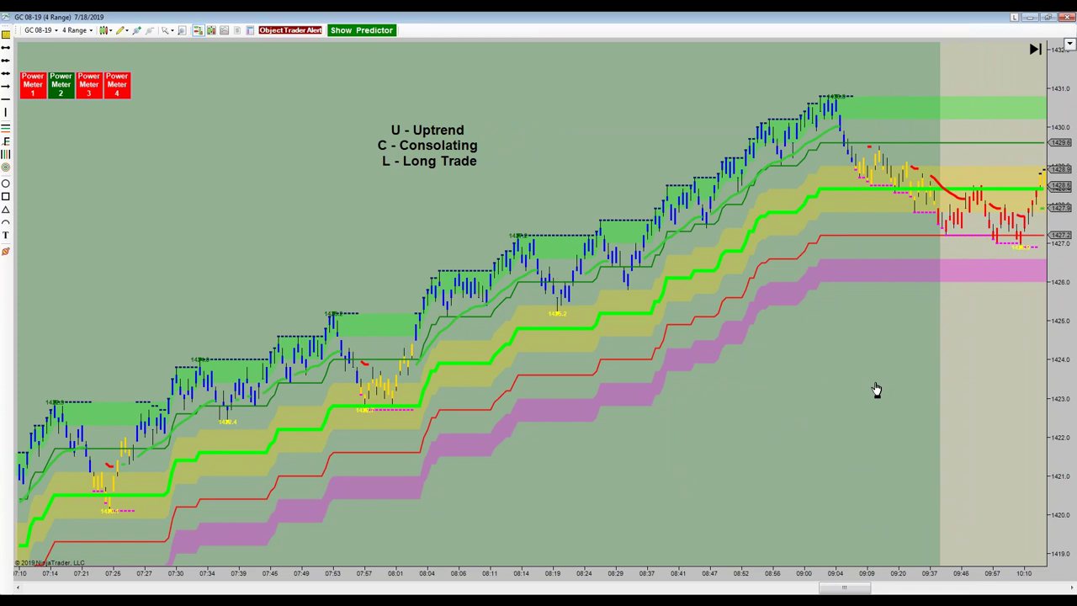
drag(948, 374, 866, 411)
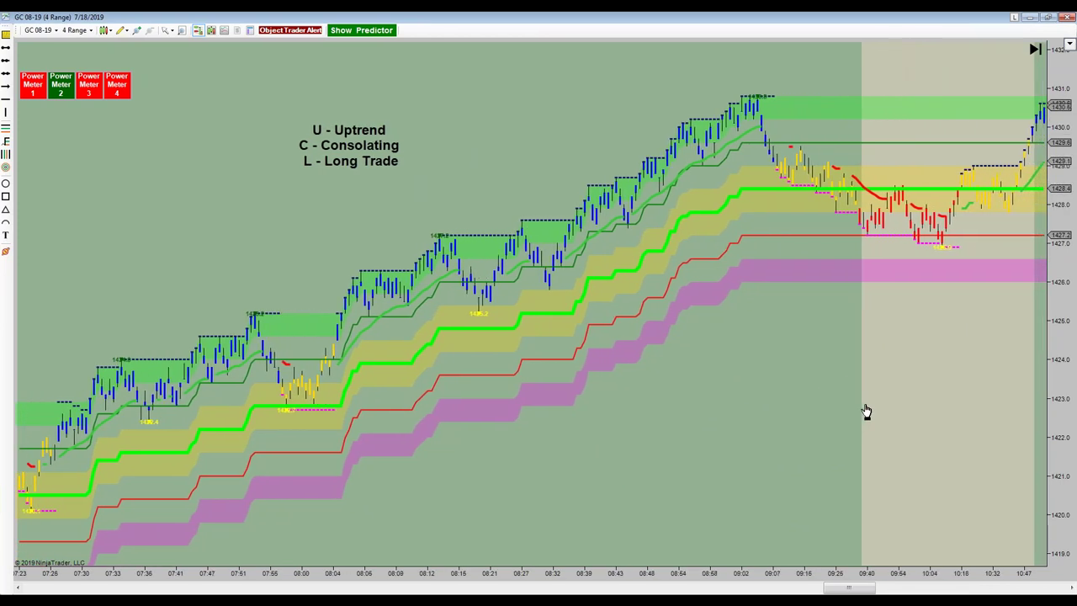
drag(960, 401, 856, 481)
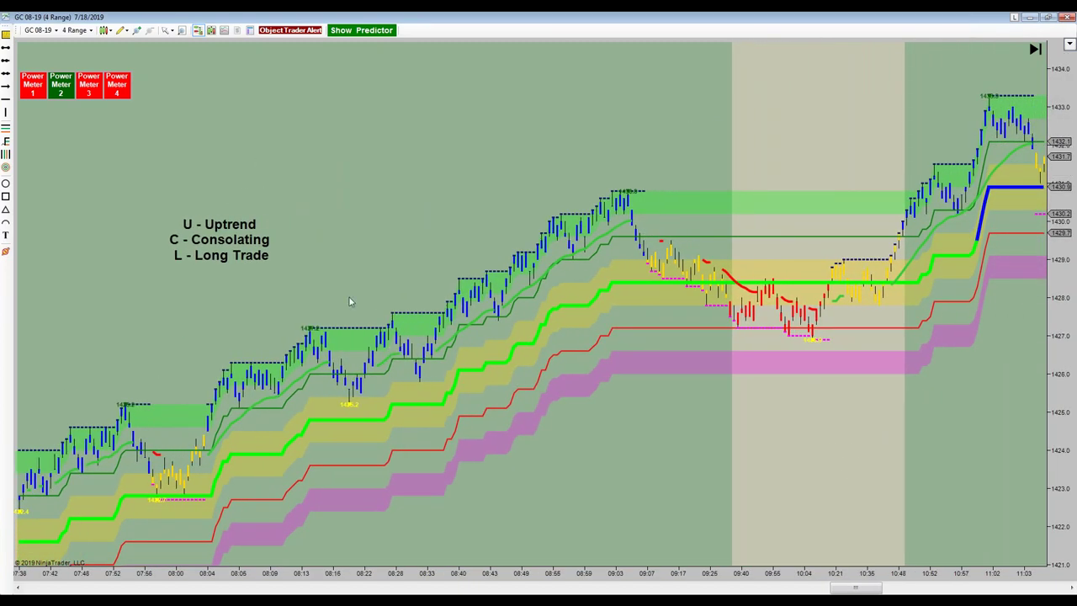
drag(212, 255, 680, 114)
- Shift the trend note past the beige zone to above the 11:02 high, near 1437
drag(896, 442, 833, 463)
drag(946, 386, 914, 433)
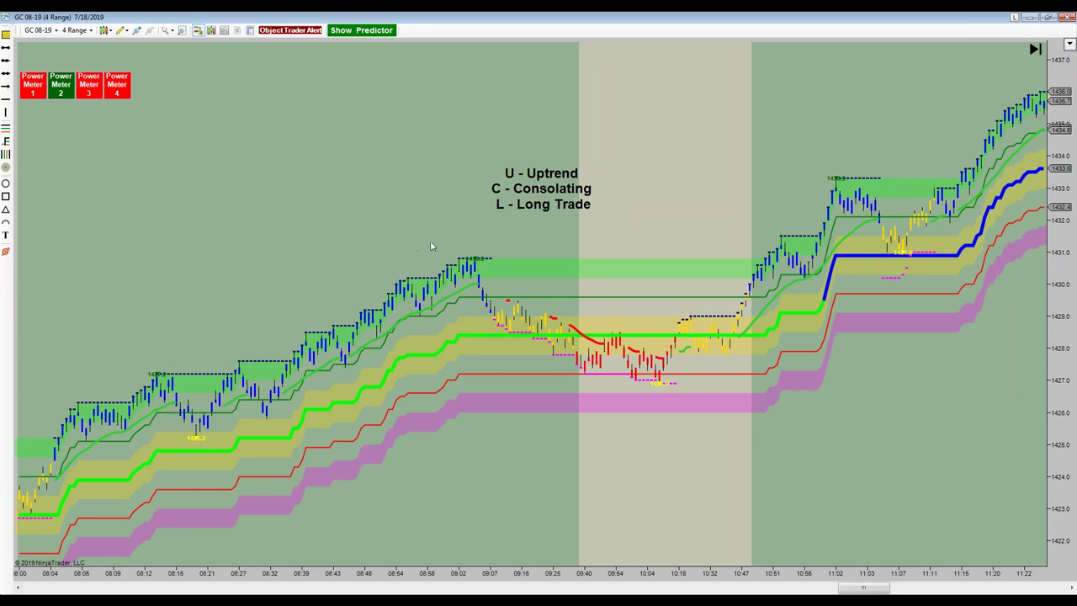
click(505, 212)
drag(505, 212, 638, 149)
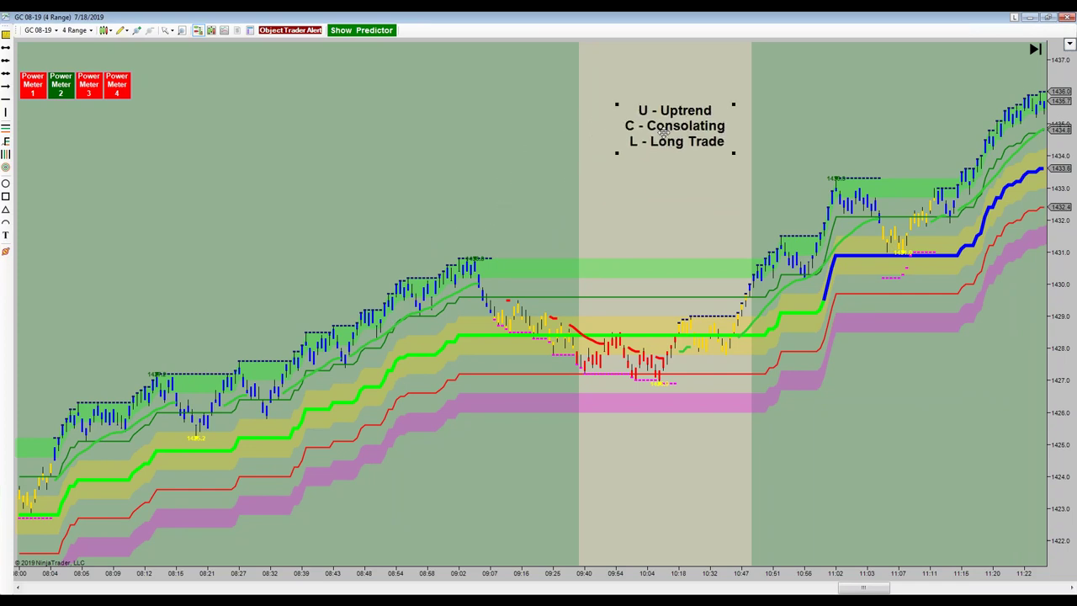
drag(897, 403, 834, 492)
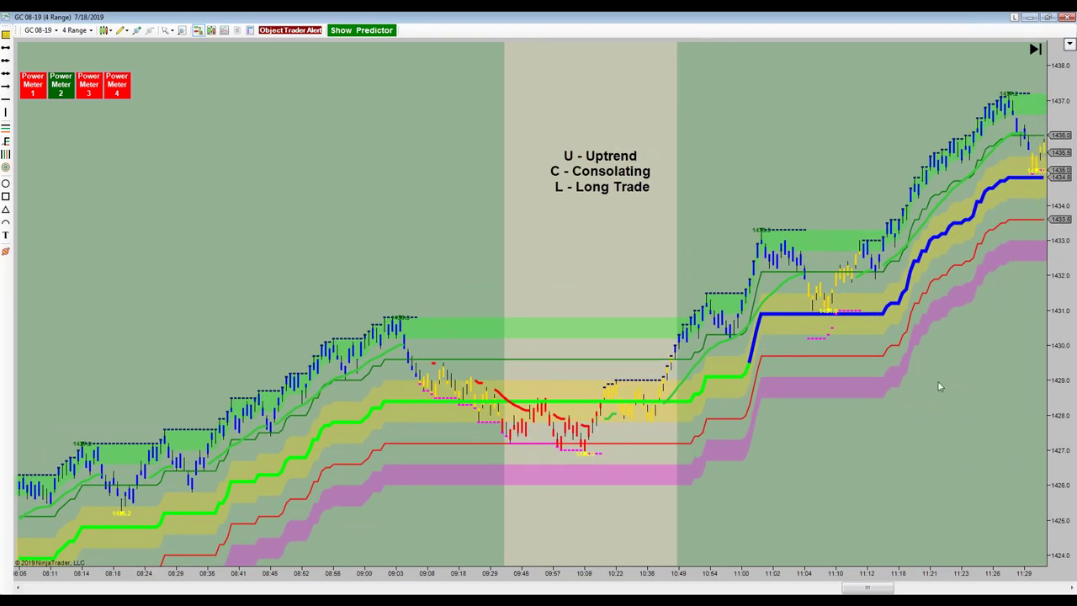
drag(940, 394, 897, 474)
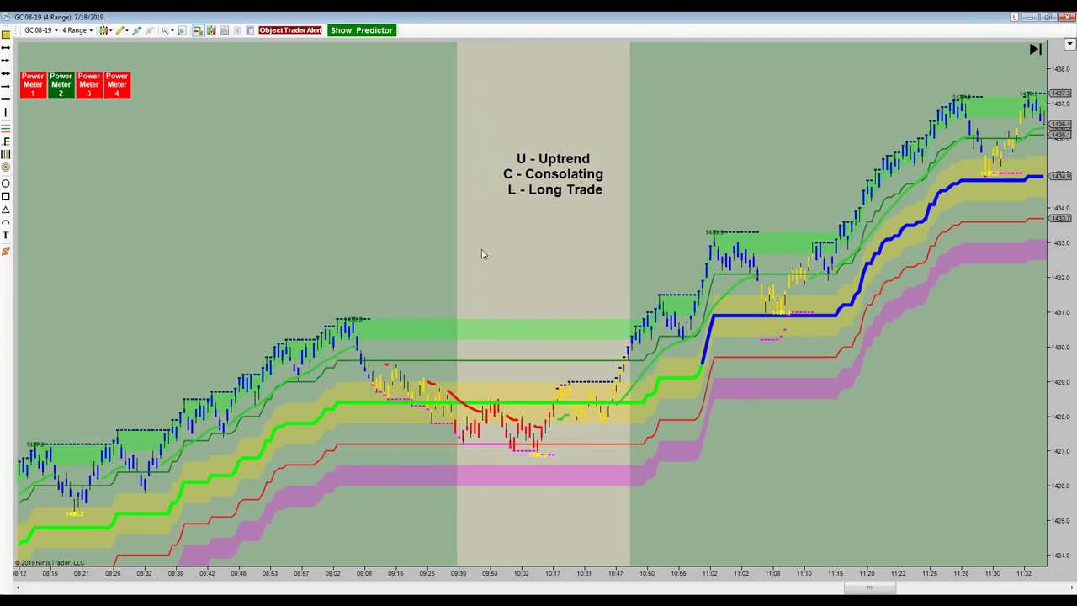
drag(548, 183, 729, 111)
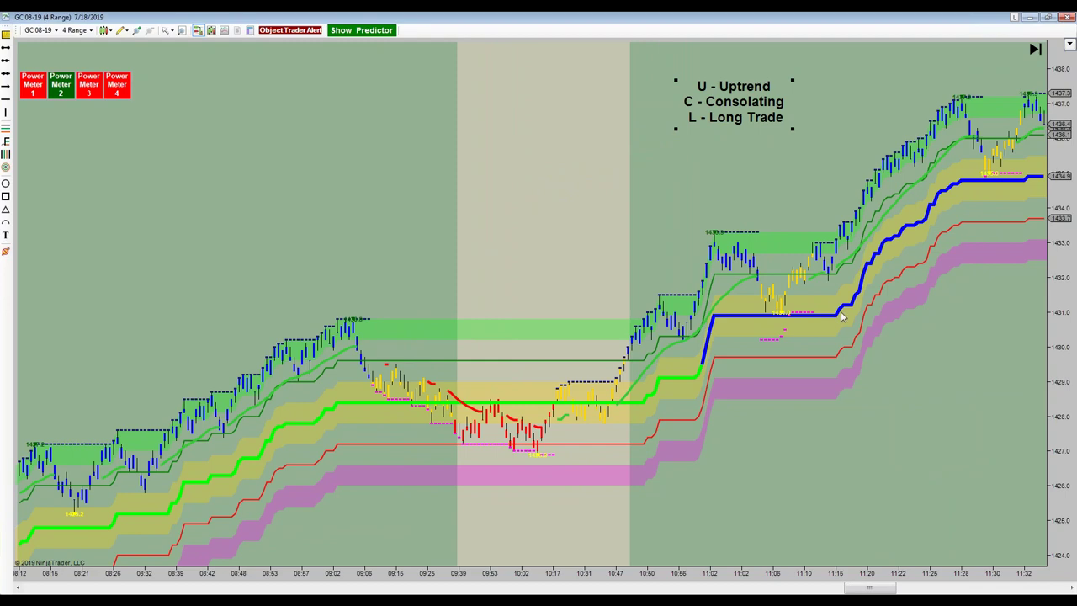
- Carry the trend note along the rise to above the price action at about 12:00, near 1444
drag(926, 335, 716, 474)
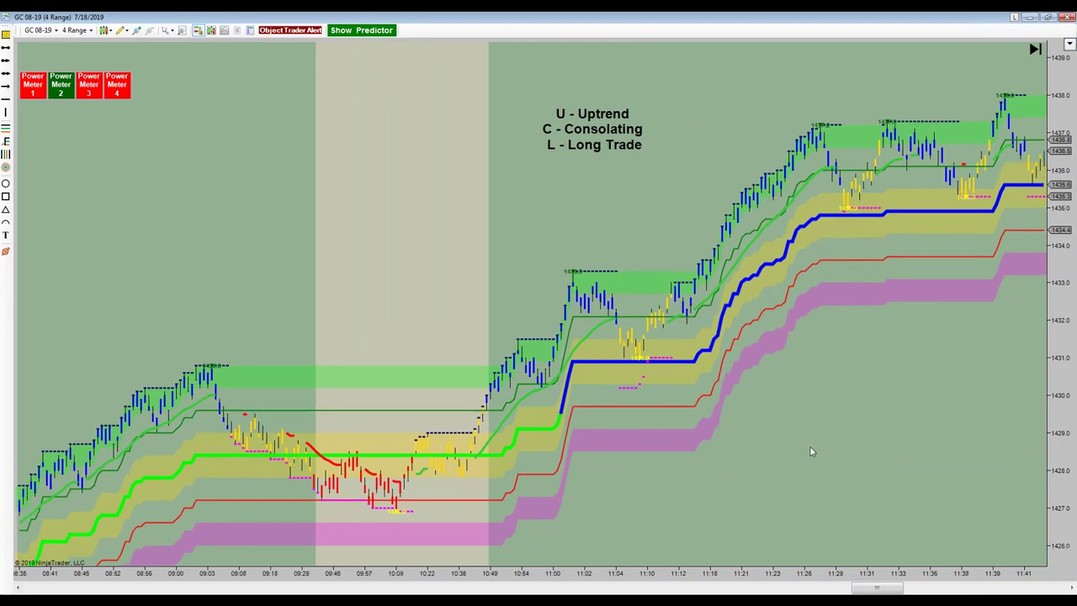
drag(1010, 369, 847, 485)
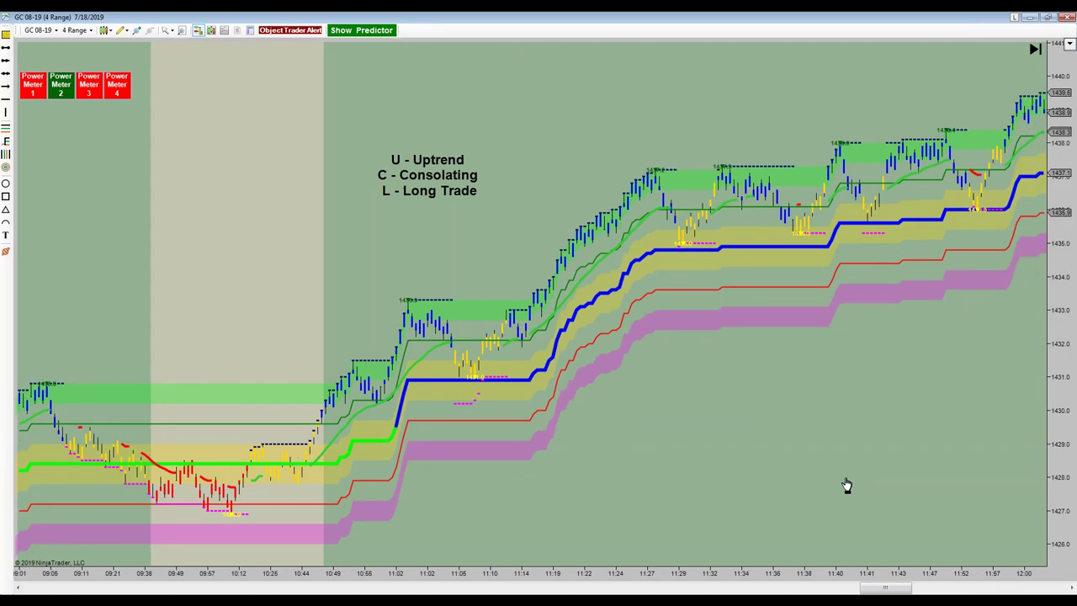
drag(405, 192, 621, 109)
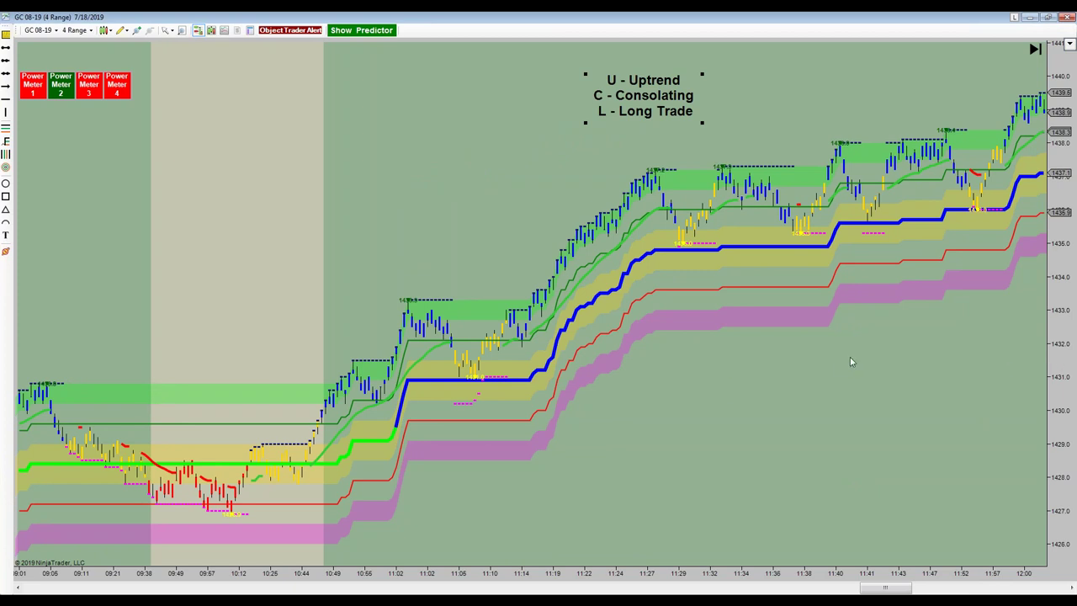
drag(850, 362, 809, 384)
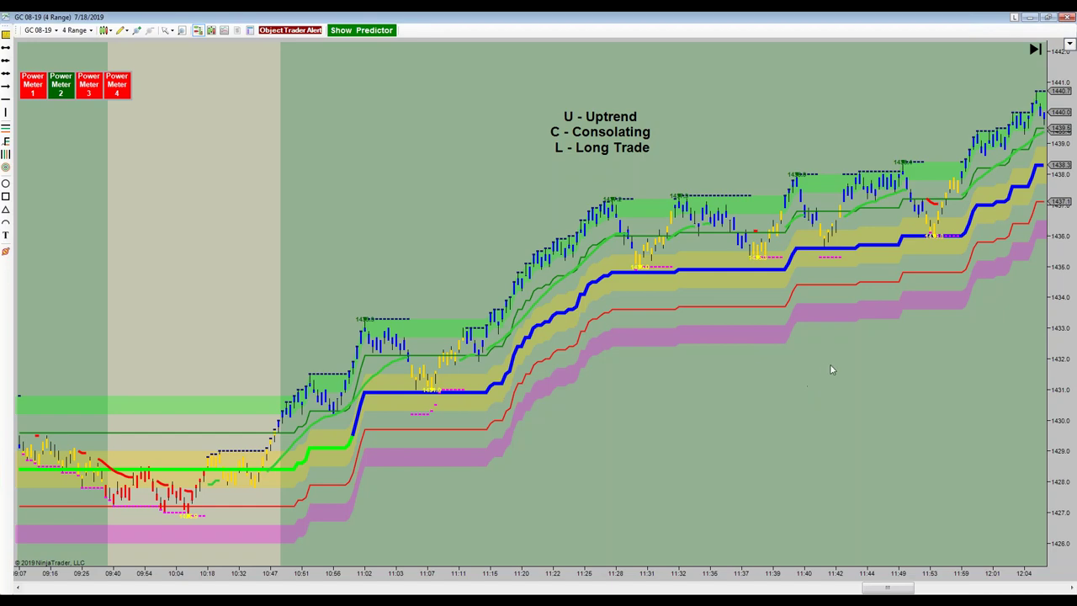
drag(848, 352, 623, 481)
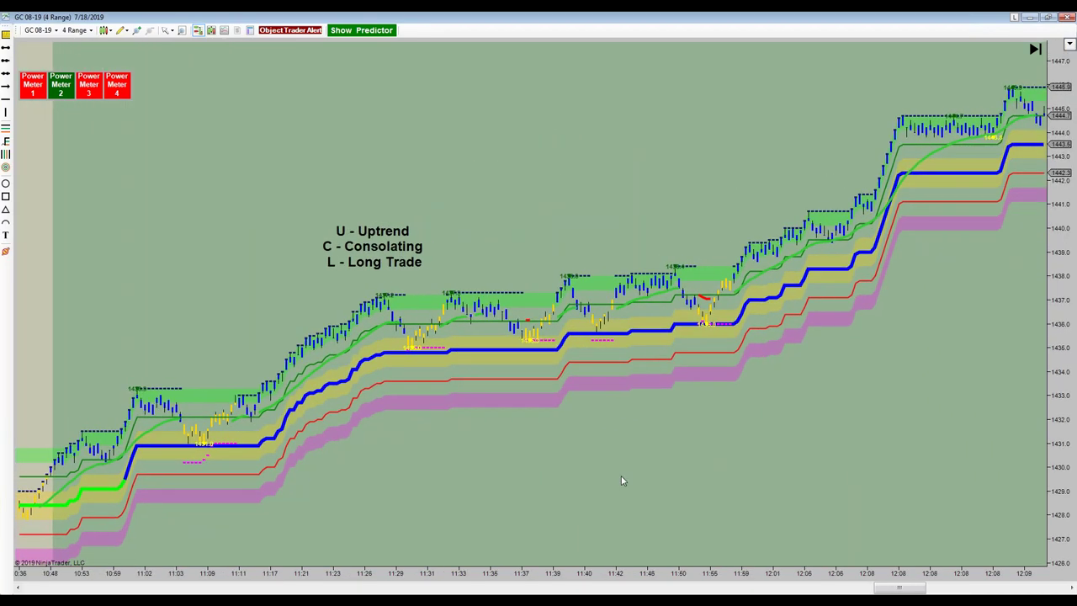
drag(903, 372, 689, 540)
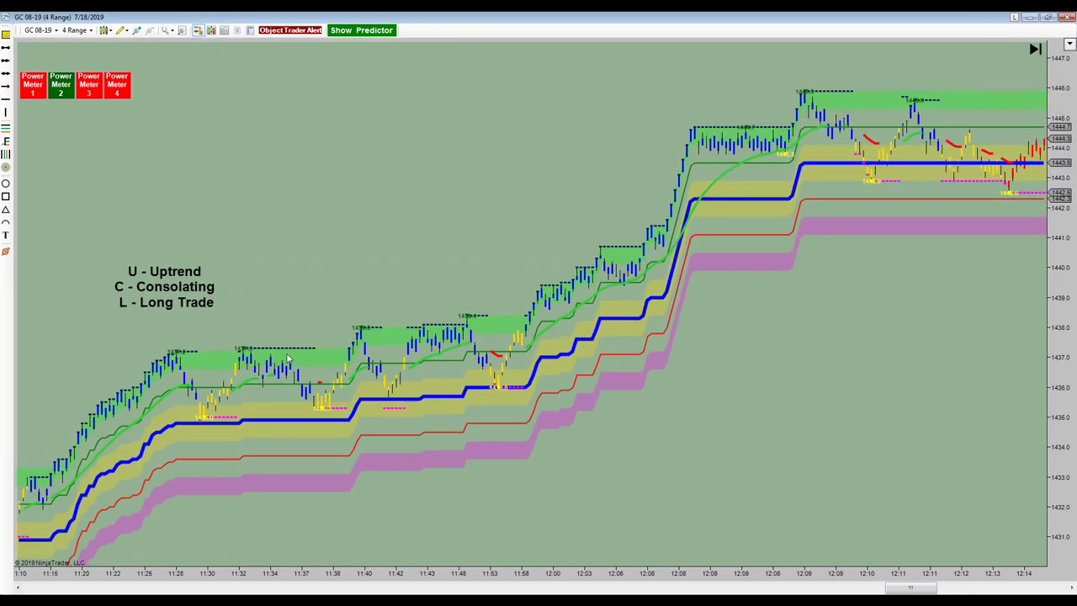
drag(183, 291, 569, 152)
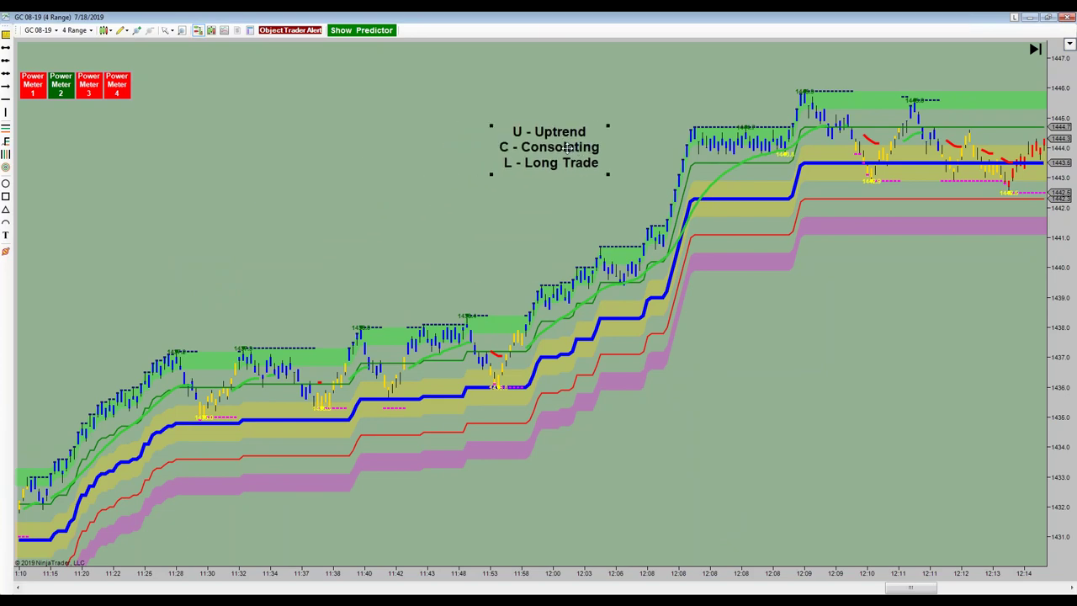
- Examine the GC 08-19 price action around the 12:09 and 12:17 highs, up to about 12:34
drag(932, 376, 807, 445)
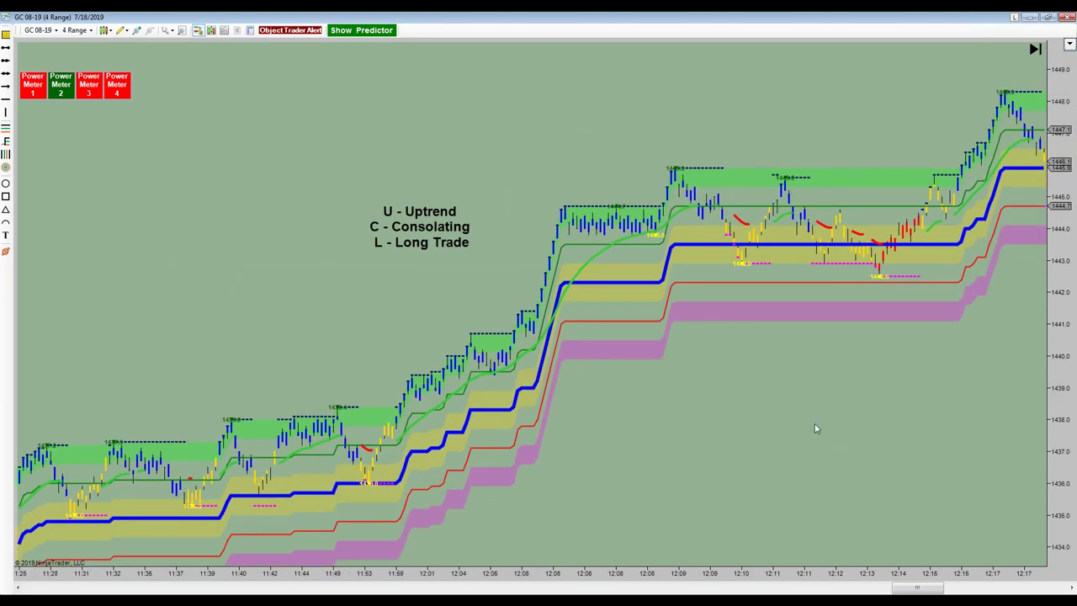
drag(890, 368, 711, 455)
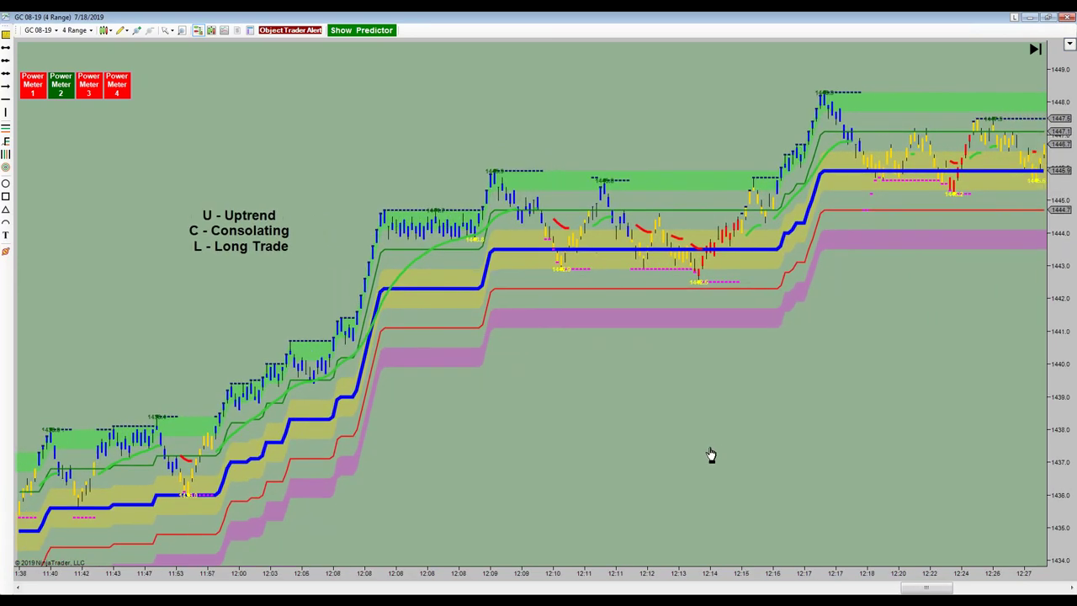
drag(914, 380, 1074, 449)
drag(704, 421, 653, 437)
drag(806, 402, 569, 414)
drag(821, 404, 993, 416)
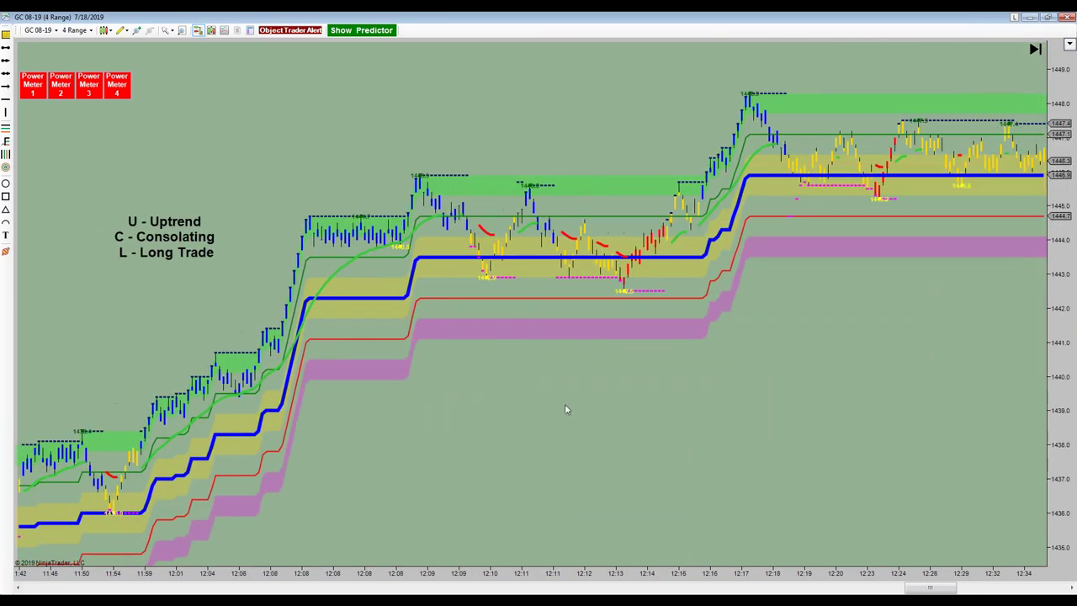
drag(656, 412, 924, 413)
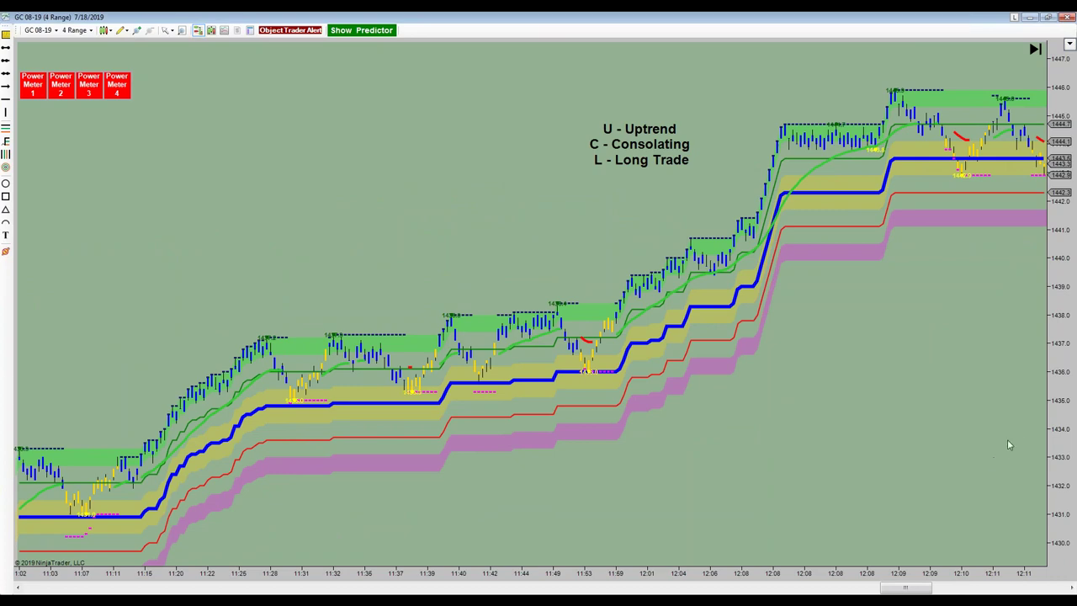
- Compress the time scale to fit the whole session and place the trend note above the uptrend at about 08:35, near 1443.5
drag(450, 576, 539, 580)
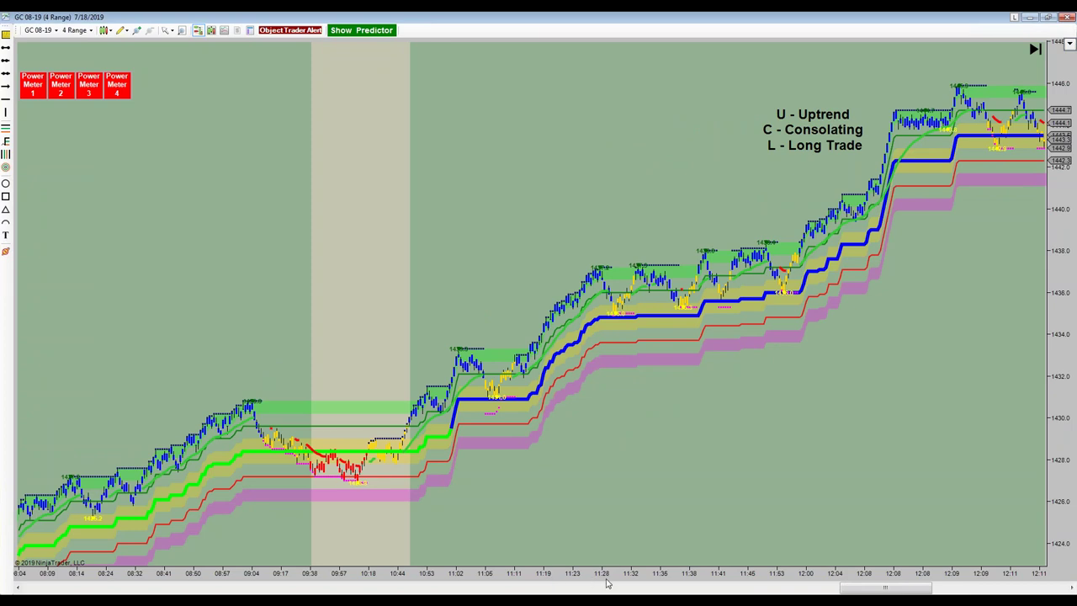
drag(606, 583, 608, 582)
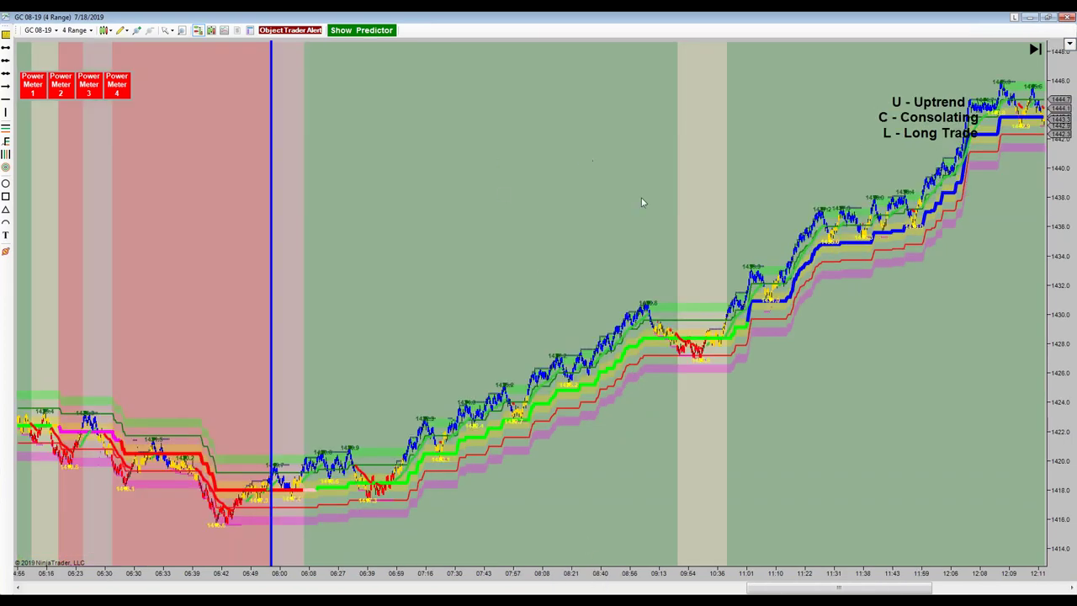
drag(910, 124, 388, 122)
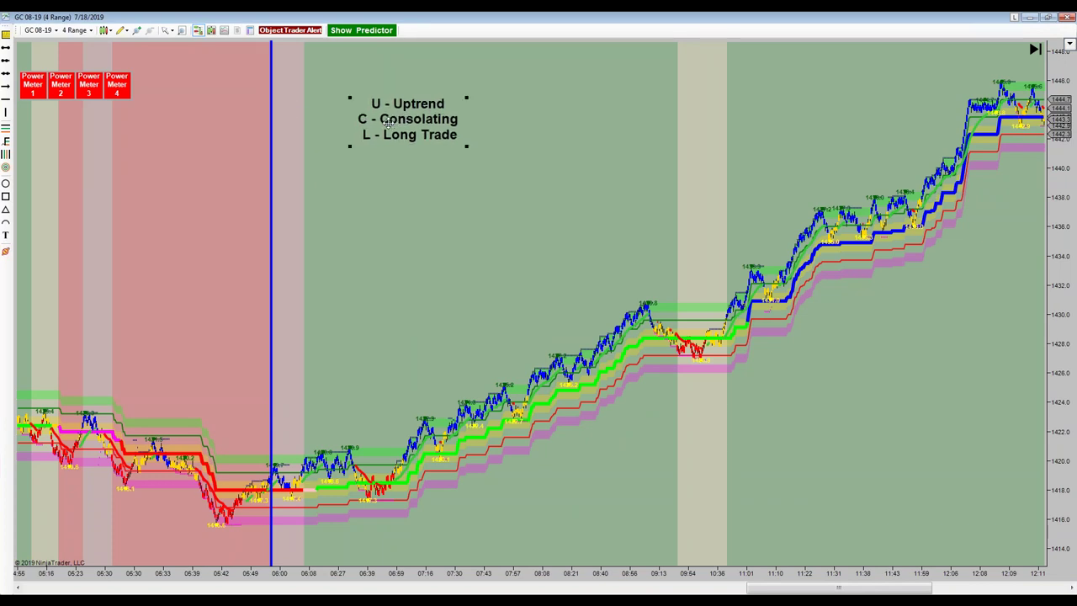
drag(431, 124, 609, 113)
scroll(498, 273, down, 3)
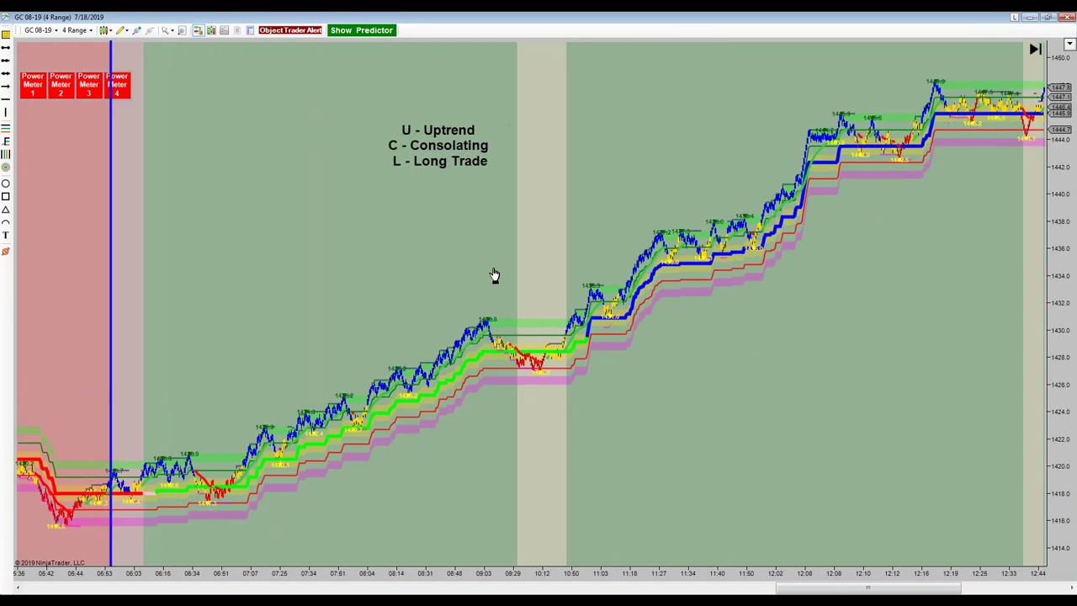
- Move the vertical line to about 06:40 and draw a rising arrow from about 06:50 at 1422 to about 08:52 near 1432.5
drag(108, 230, 202, 224)
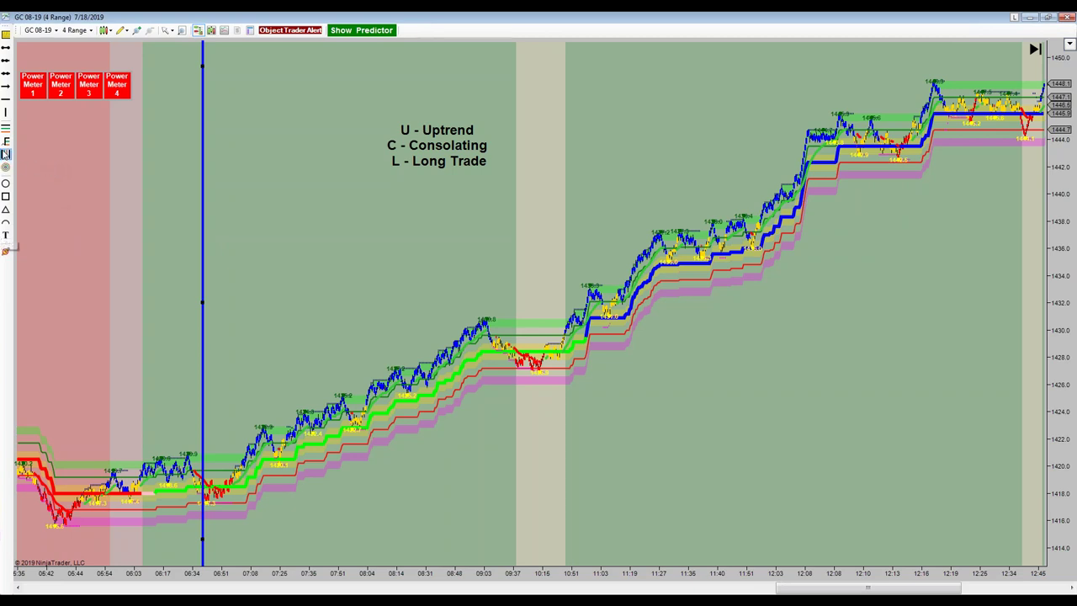
click(6, 86)
click(218, 438)
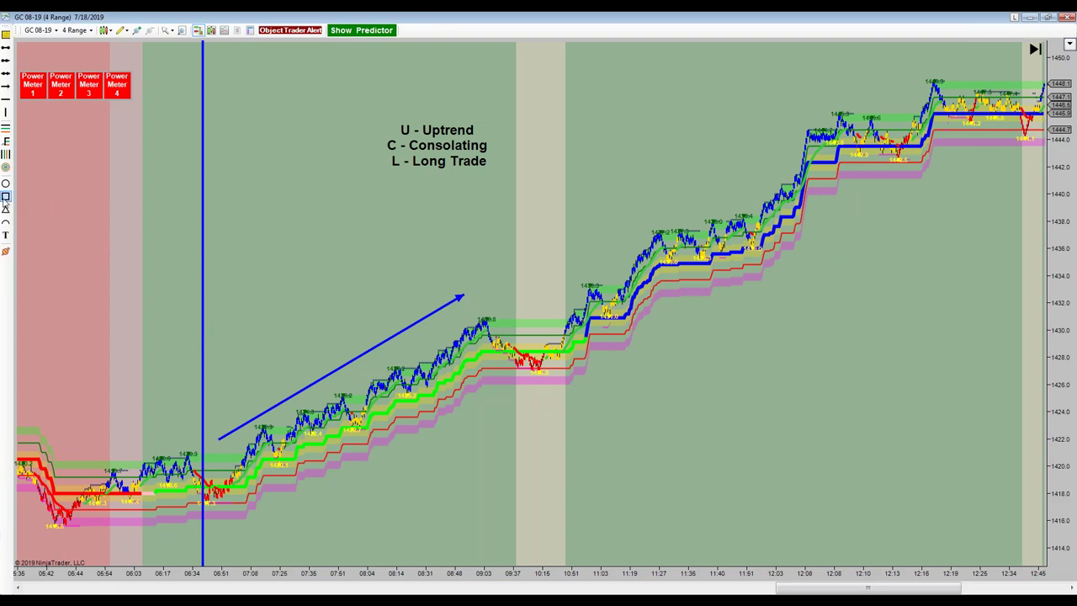
- Draw a small rectangle around the pullback low at about 07:25, spanning about 1420.2 to 1421.2
click(5, 196)
key(Escape)
drag(266, 448, 302, 463)
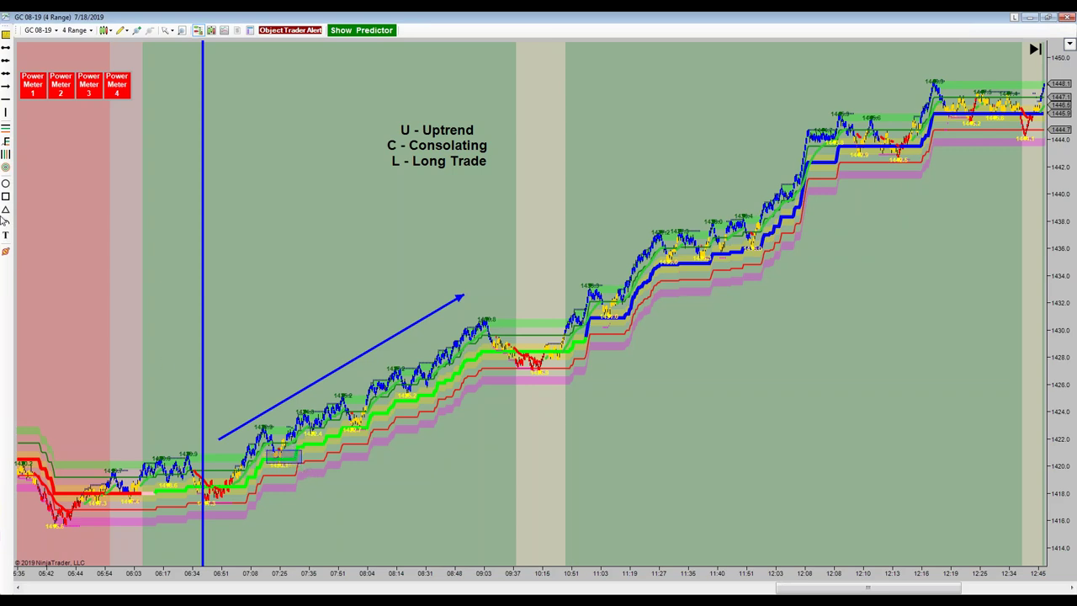
- Draw rectangles around the pullback near 08:00, about 1422.7 to 1423.9, and the 09:37 to 10:30 lows, about 1427 to 1427.9
drag(347, 413, 371, 429)
click(5, 196)
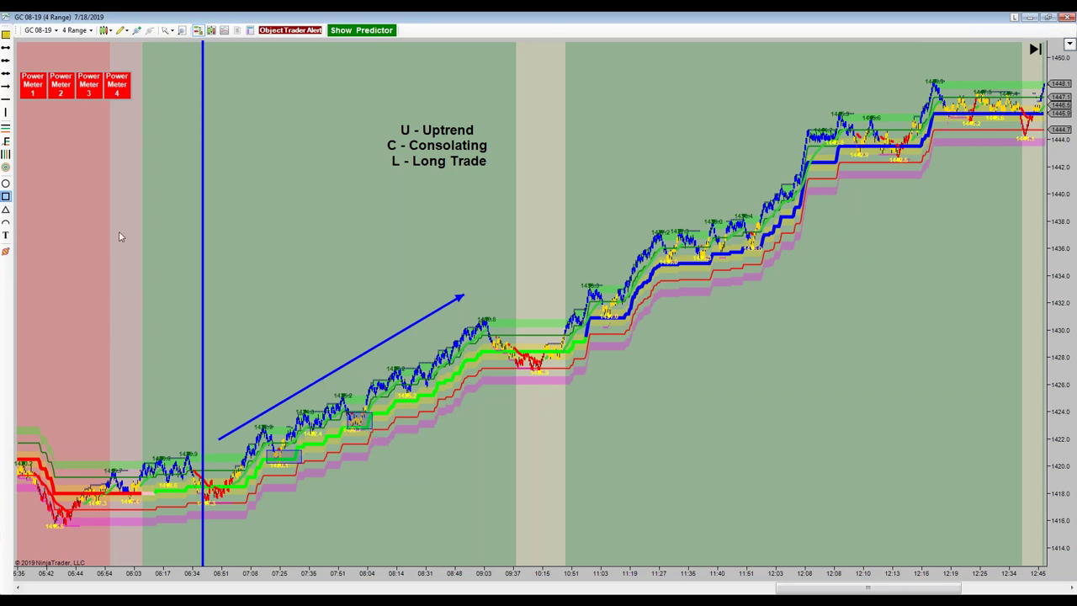
mouse_move(509, 357)
mouse_down()
mouse_move(562, 381)
mouse_move(556, 369)
mouse_up()
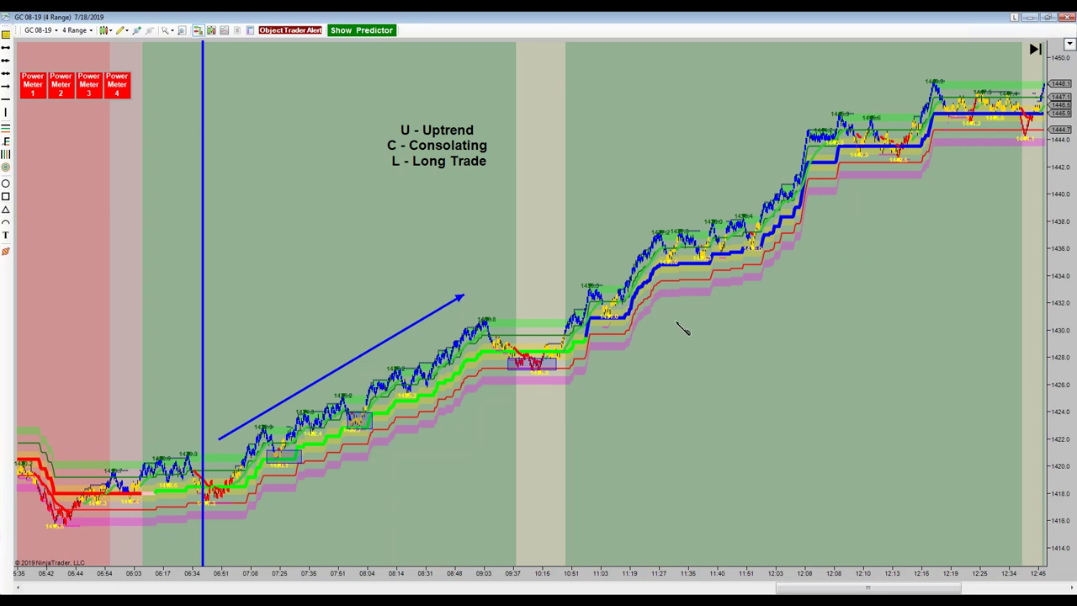
- Draw a rectangle over the 11:23 to 11:55 consolidation, about 1434.5 to 1439.1, and a small one around the 11:05 pullback, about 1430.7 to 1432
drag(646, 208, 763, 269)
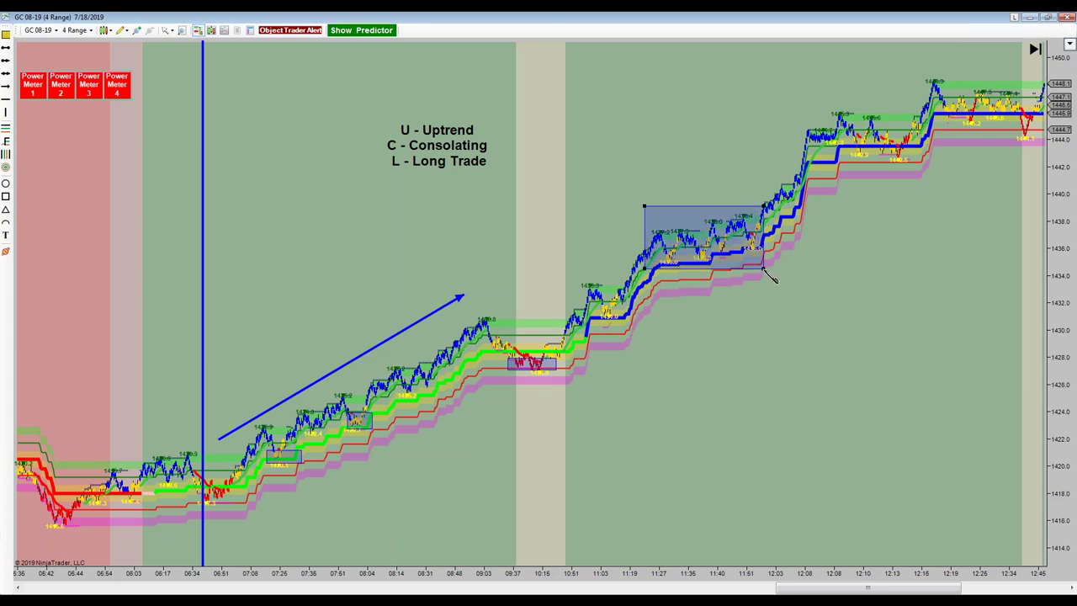
click(5, 196)
drag(599, 302, 618, 323)
- Draw a rectangle over the consolidation from about 12:08 to 12:17, spanning about 1442 to 1445.8
click(5, 197)
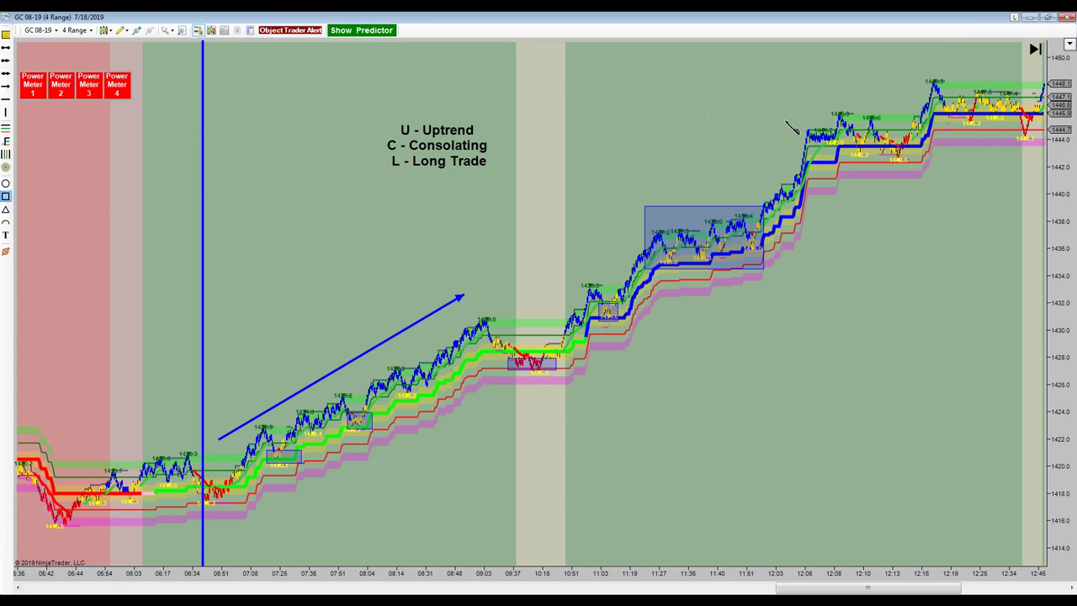
drag(803, 122, 935, 160)
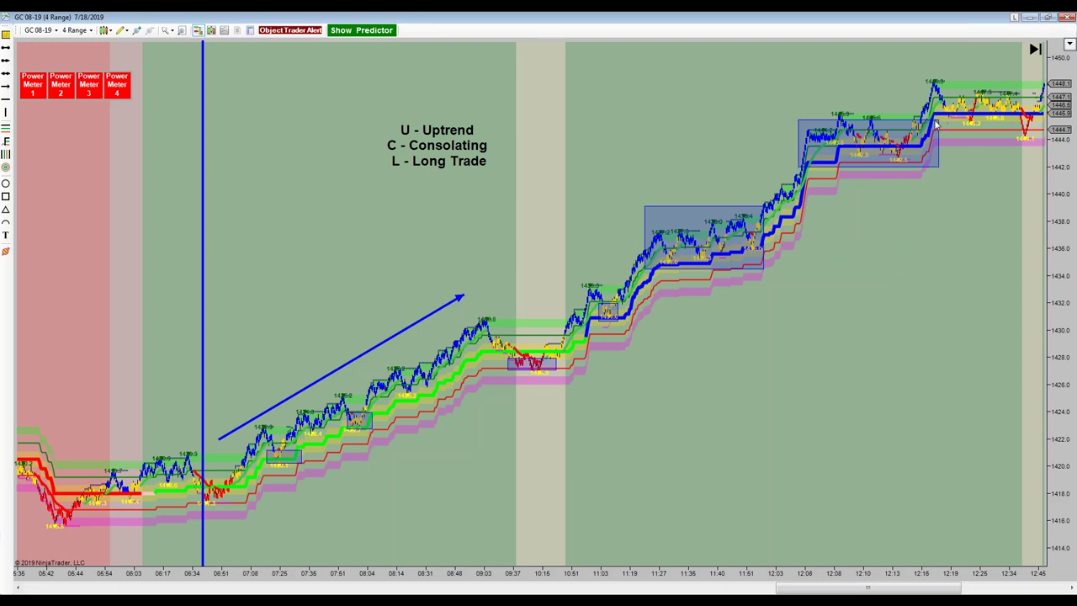
drag(935, 119, 930, 115)
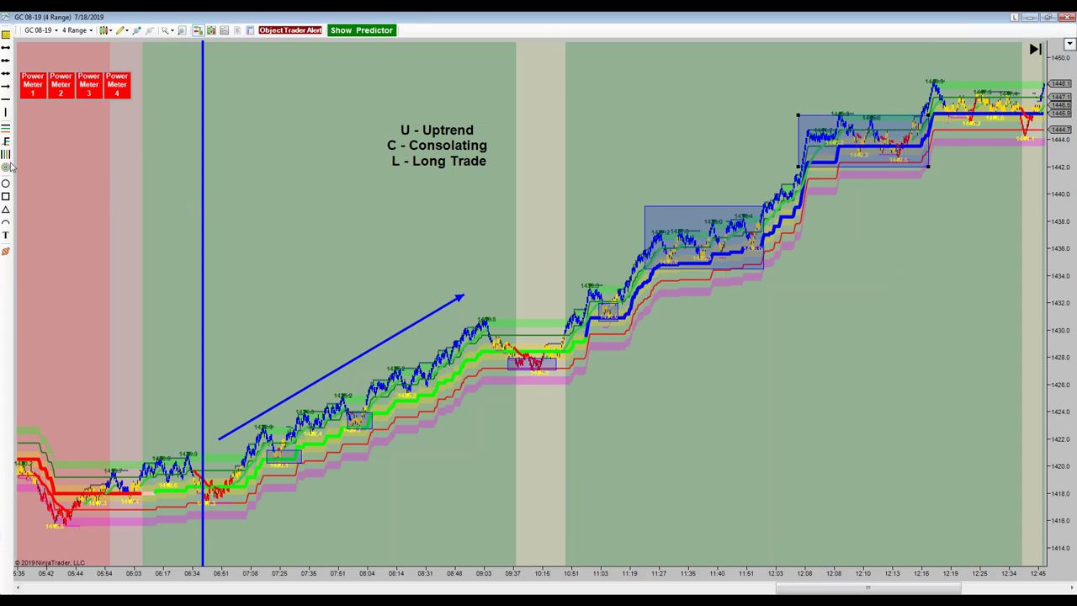
- Mark the 11:23 to 11:55 consolidation with horizontal lines at about 1434.9 and 1437.9 and a rectangle around its lows, about 1434.8 to 1435.7
click(7, 99)
click(758, 264)
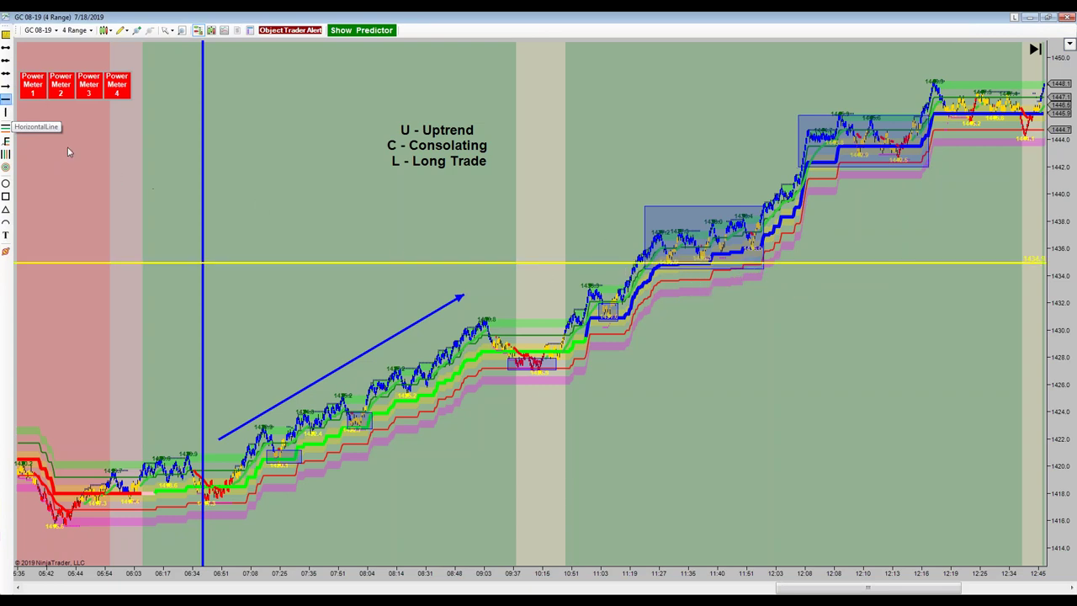
click(707, 221)
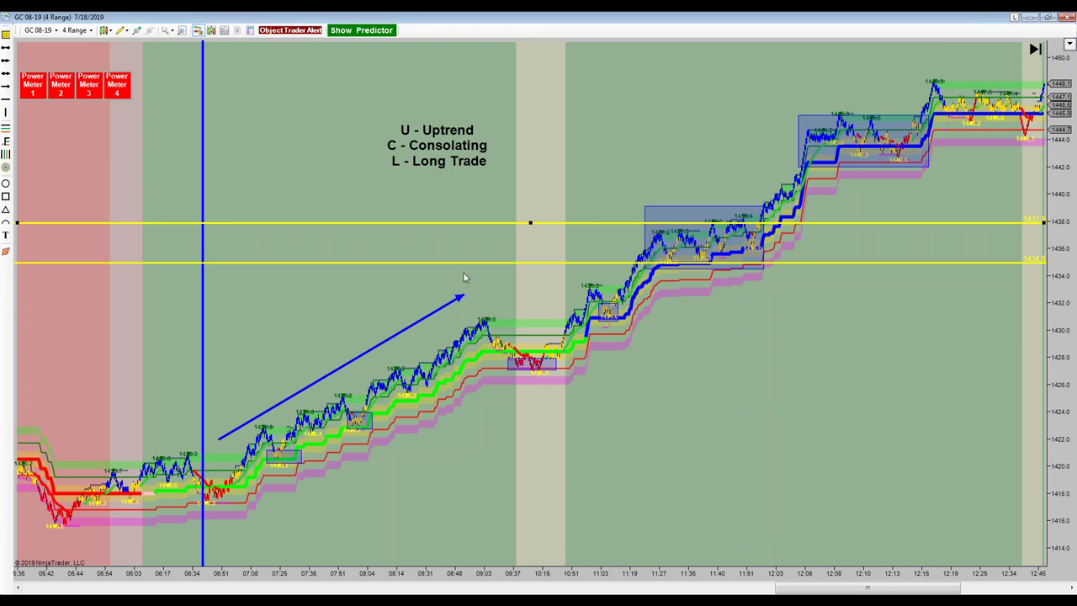
click(5, 196)
drag(659, 251, 747, 266)
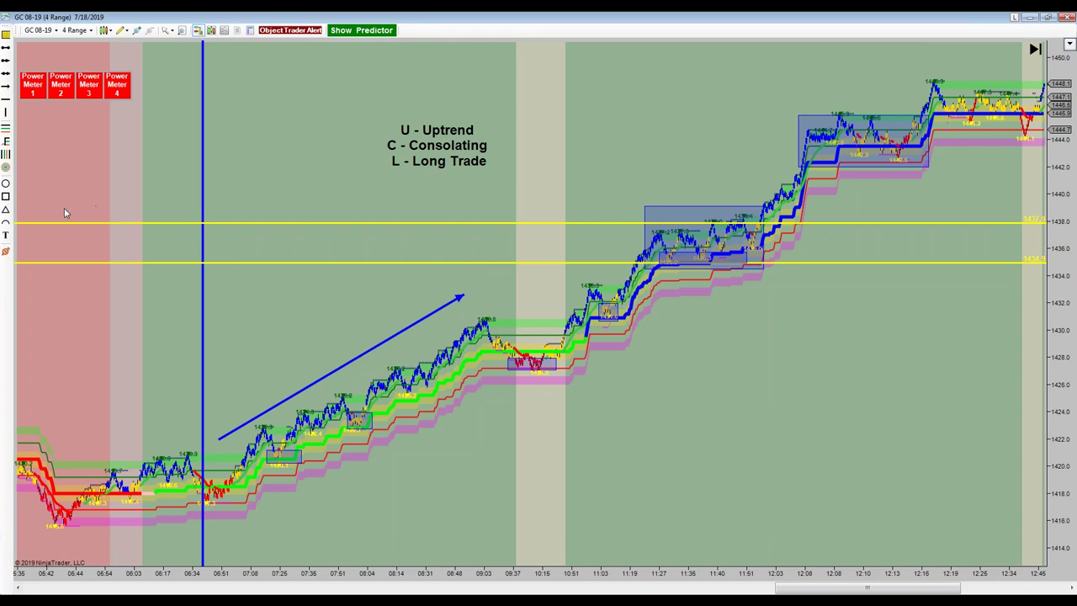
- Draw a rising arrow from the end of the 11:23 to 11:55 consolidation up to about 1443.2 near 12:08
click(6, 87)
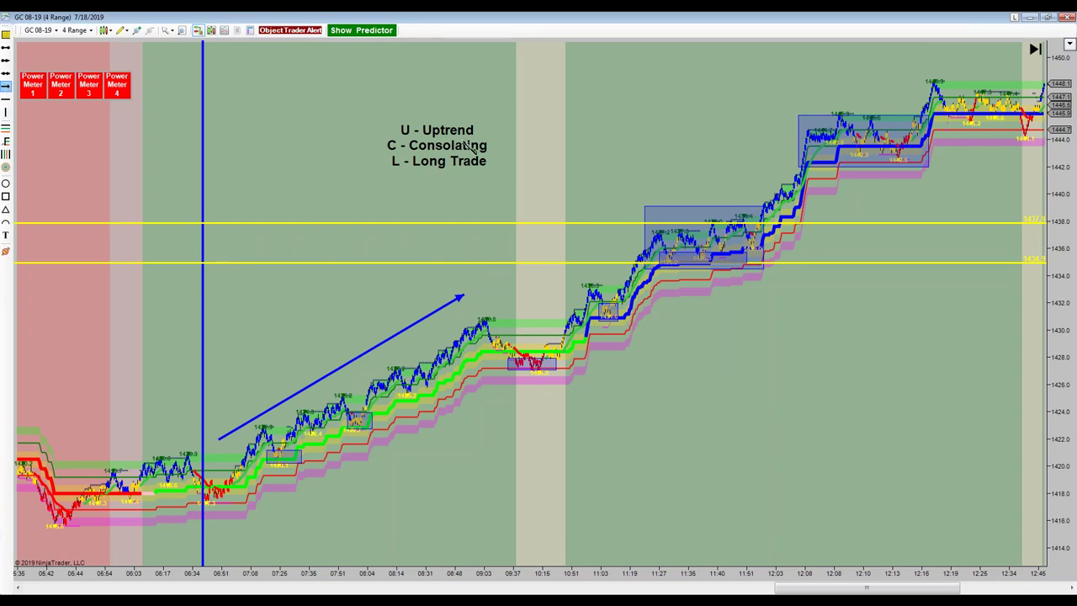
click(779, 221)
click(837, 150)
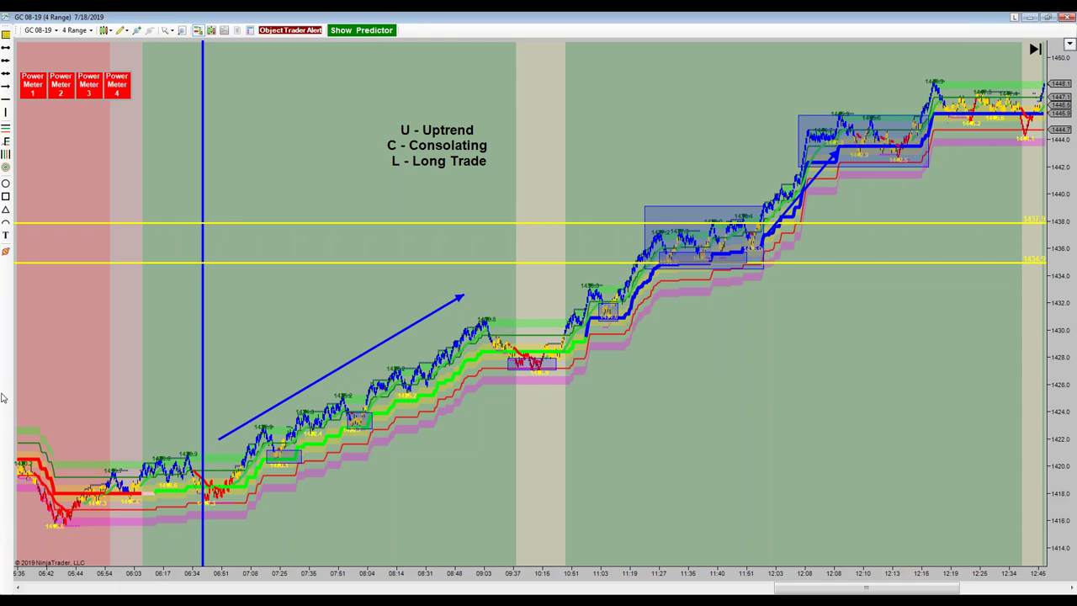
- Draw a rectangle over the final consolidation from about 12:16 to 12:46, spanning about 1444.2 to 1448.6
click(6, 197)
click(921, 78)
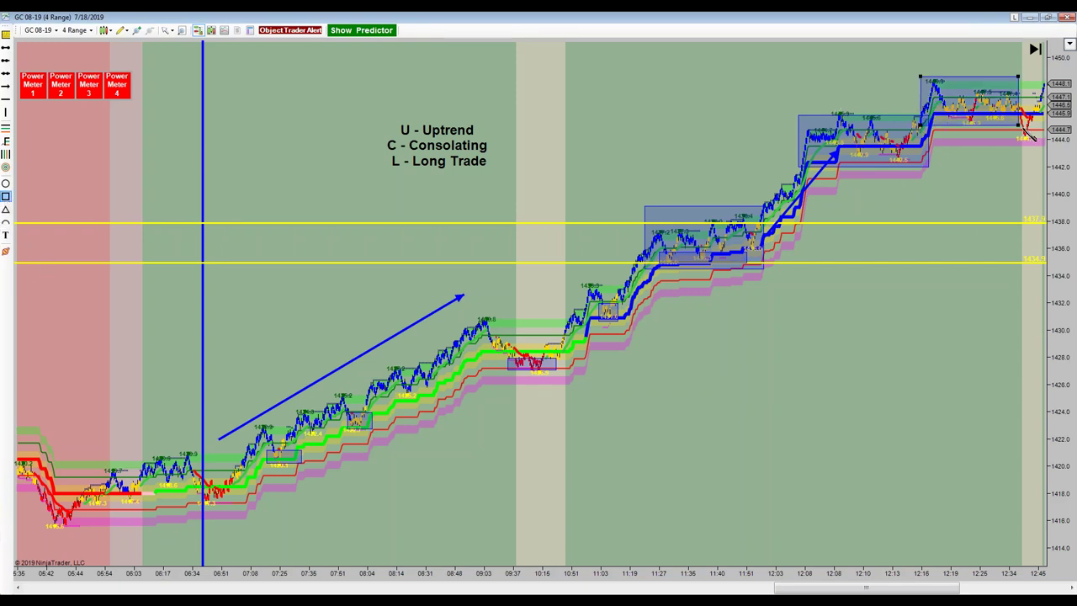
click(1035, 133)
click(1049, 144)
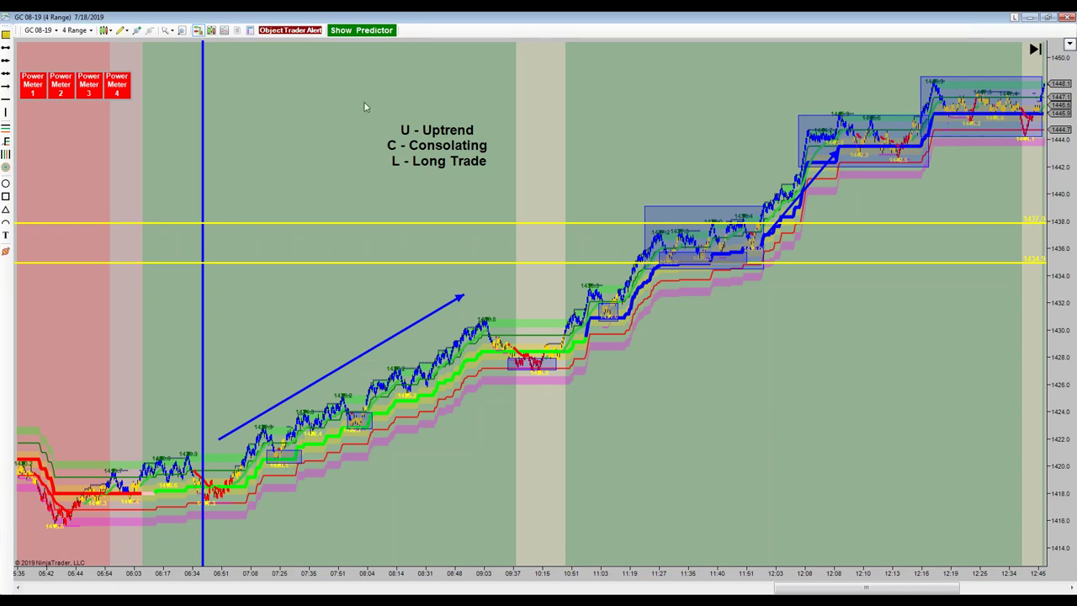
- Turn on the Mid-Band Long Trade, Minimum Criteria Long Trade and Phantom Long Trade alerts in Object Trader Alert
click(313, 34)
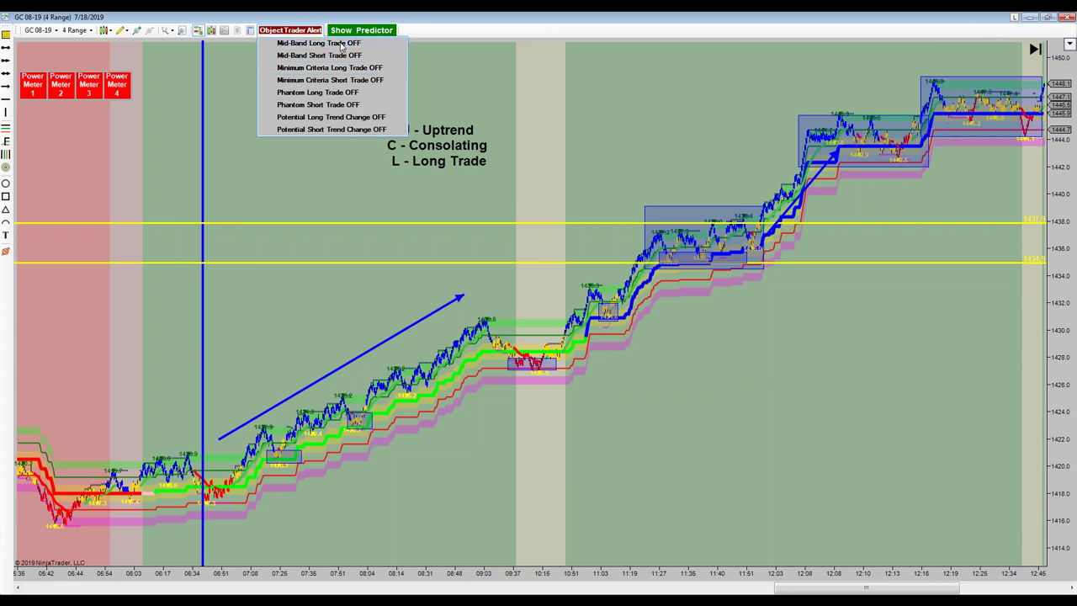
click(337, 44)
click(308, 30)
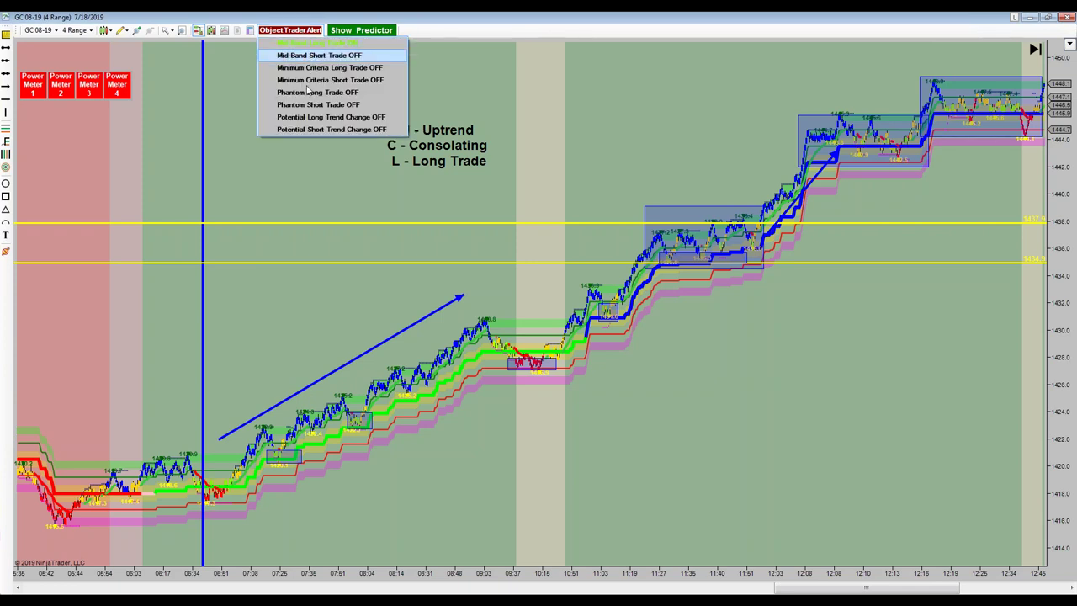
click(350, 68)
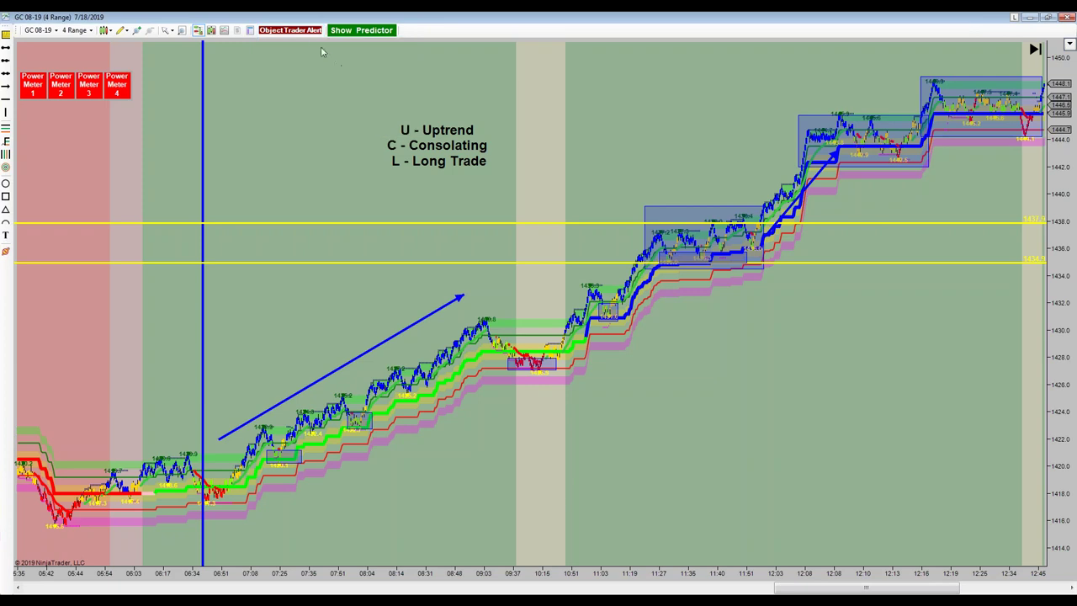
click(308, 31)
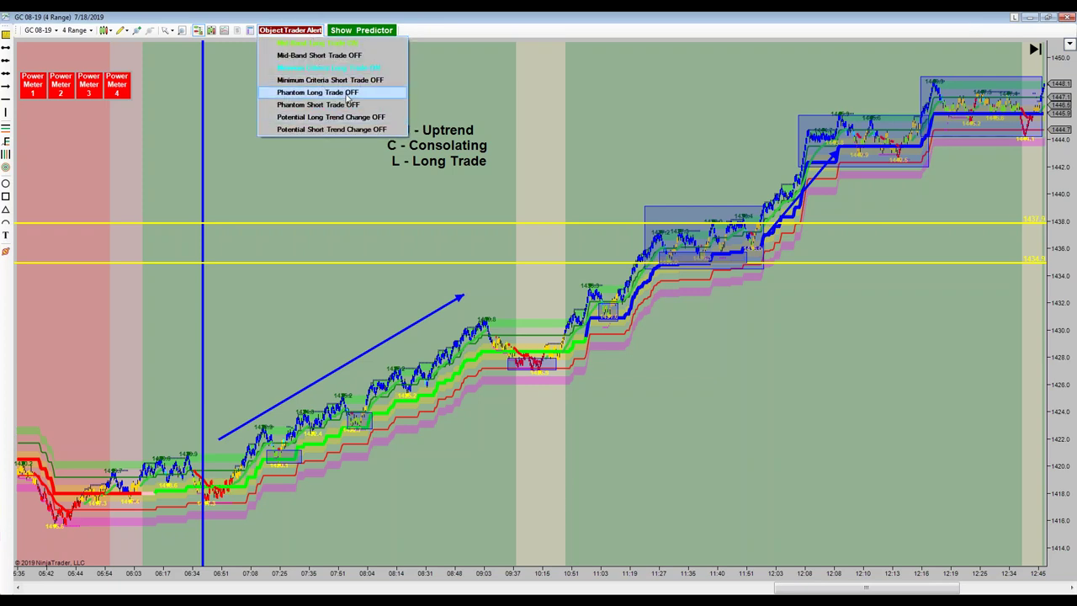
click(343, 93)
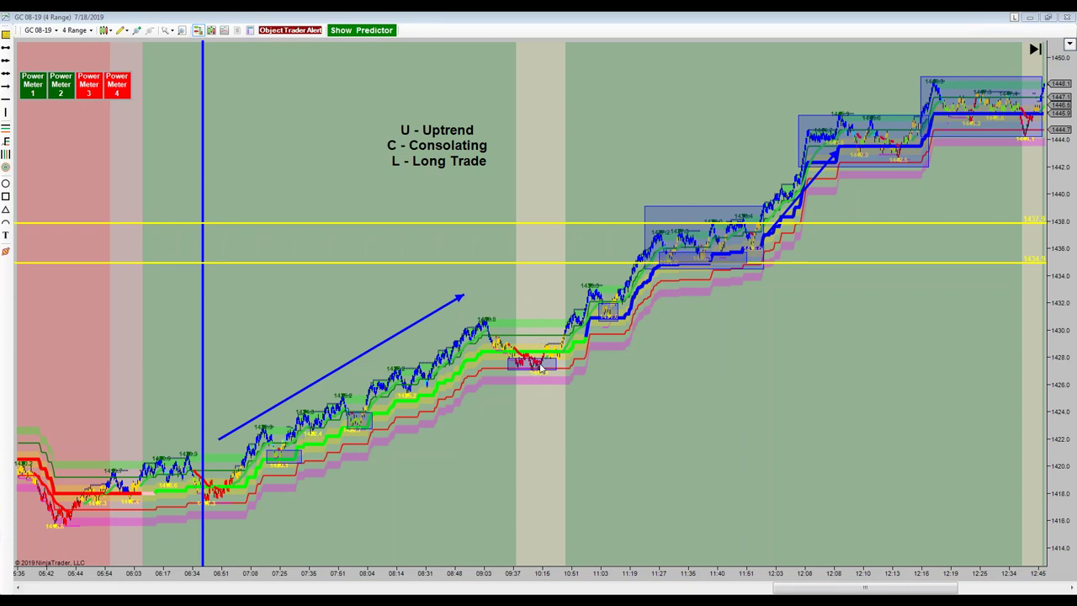
- Draw a downward arrow from the rectangle around the 10:15 lows, near 1427, to about 1423 at 11:03
click(5, 85)
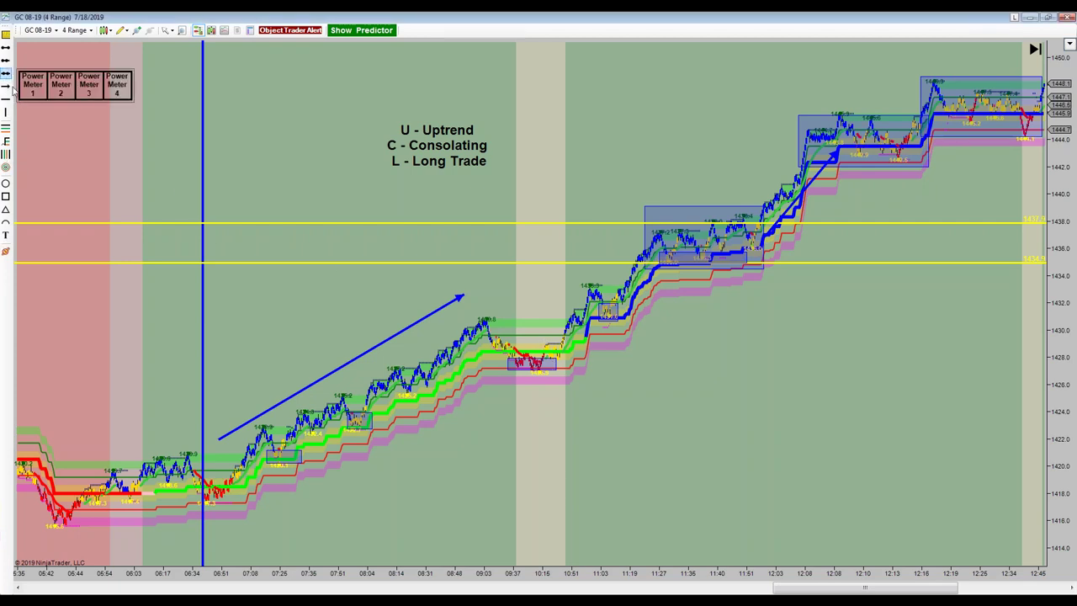
click(6, 87)
click(547, 368)
click(597, 426)
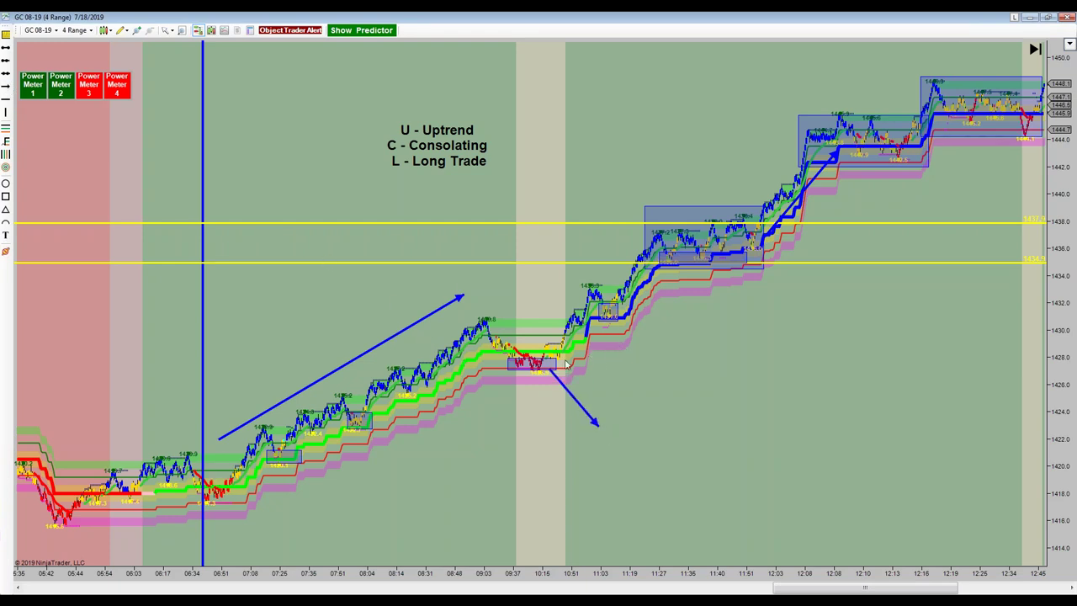
- Extend the projected path with an arrow rising to about 1427.7 near 11:18 and another falling to about 1419.5 near 11:35
click(7, 87)
click(596, 425)
click(626, 363)
click(5, 85)
click(626, 364)
click(641, 393)
click(685, 471)
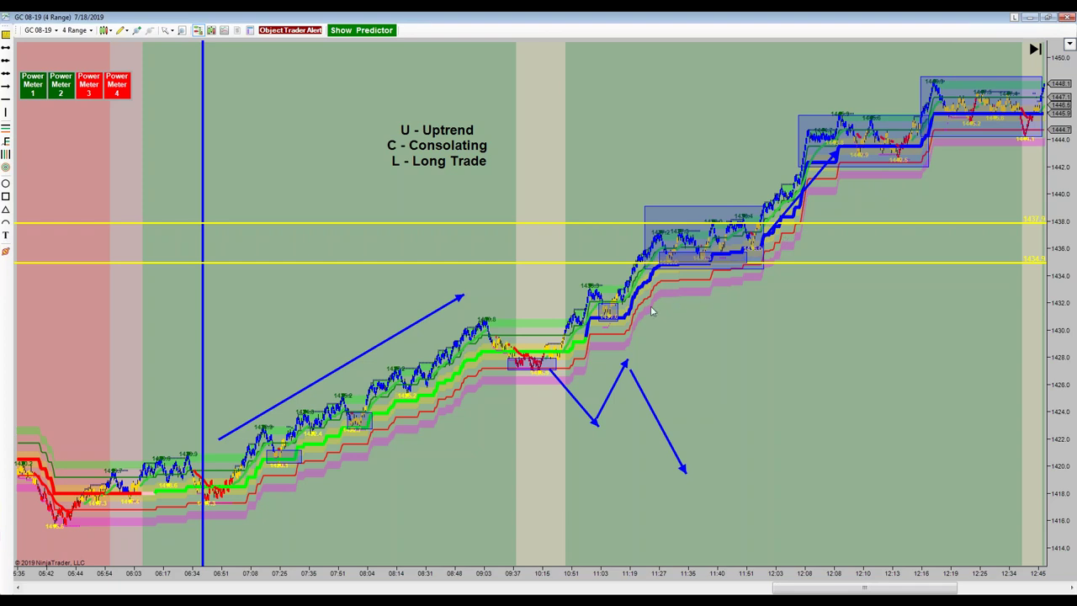
- Draw a small rectangle around the 09:11 to 09:35 pullback, about 1428.5 to 1429.5, and a short downward arrow below it to about 1427.4
click(5, 196)
key(Escape)
drag(492, 335, 519, 353)
click(6, 86)
- Switch the cursor to Cross Hair and shift the small 09:20 pullback rectangle to the lows near 10:05, spanning about 1427.1 to 1427.8
drag(600, 573, 321, 574)
drag(378, 465, 899, 462)
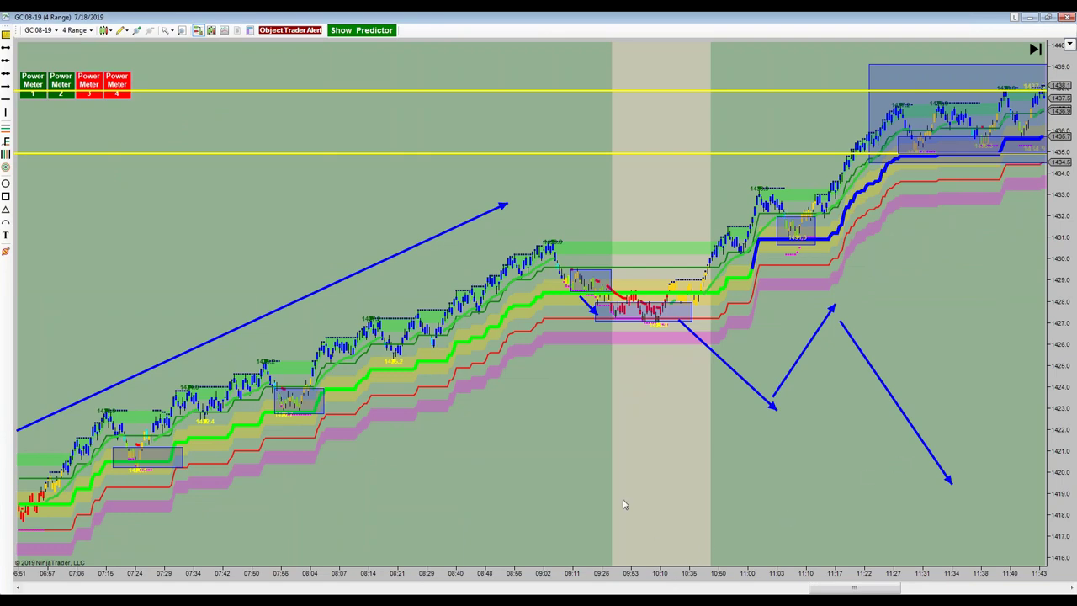
drag(626, 505, 782, 497)
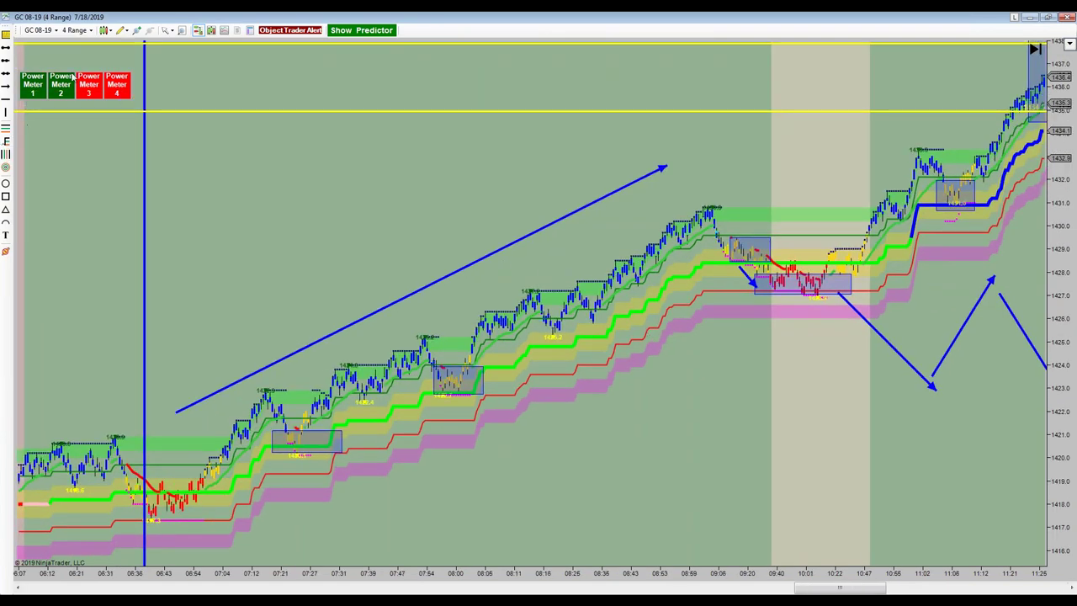
click(163, 33)
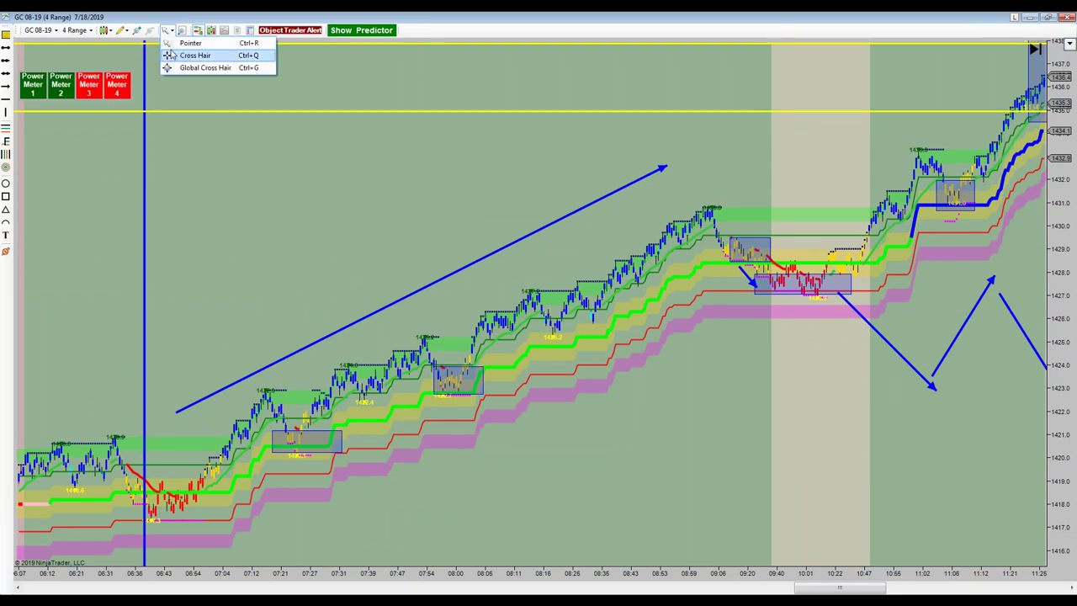
click(172, 56)
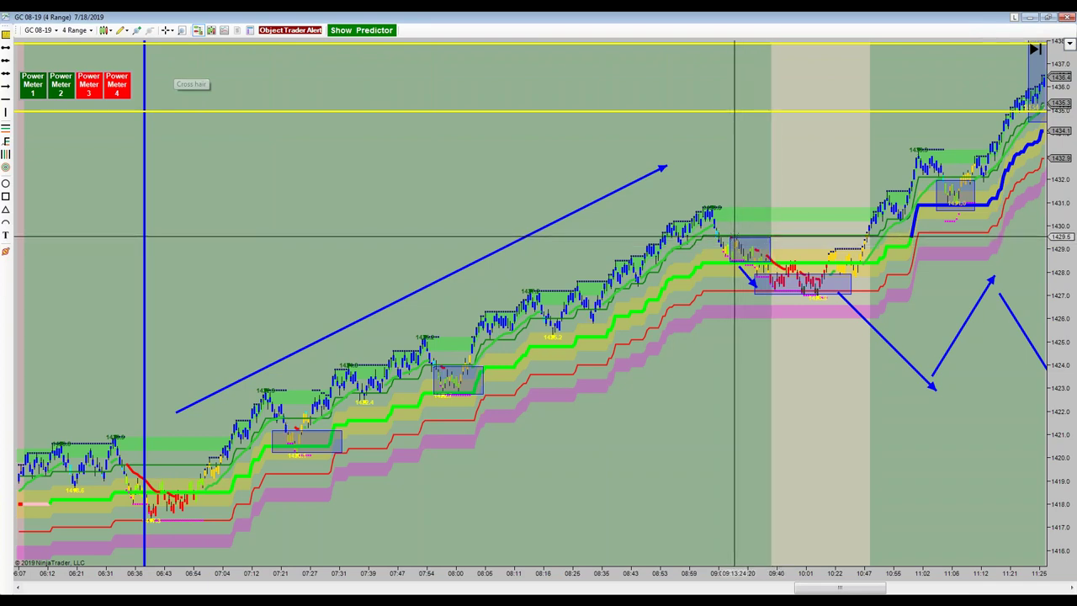
drag(738, 238, 756, 244)
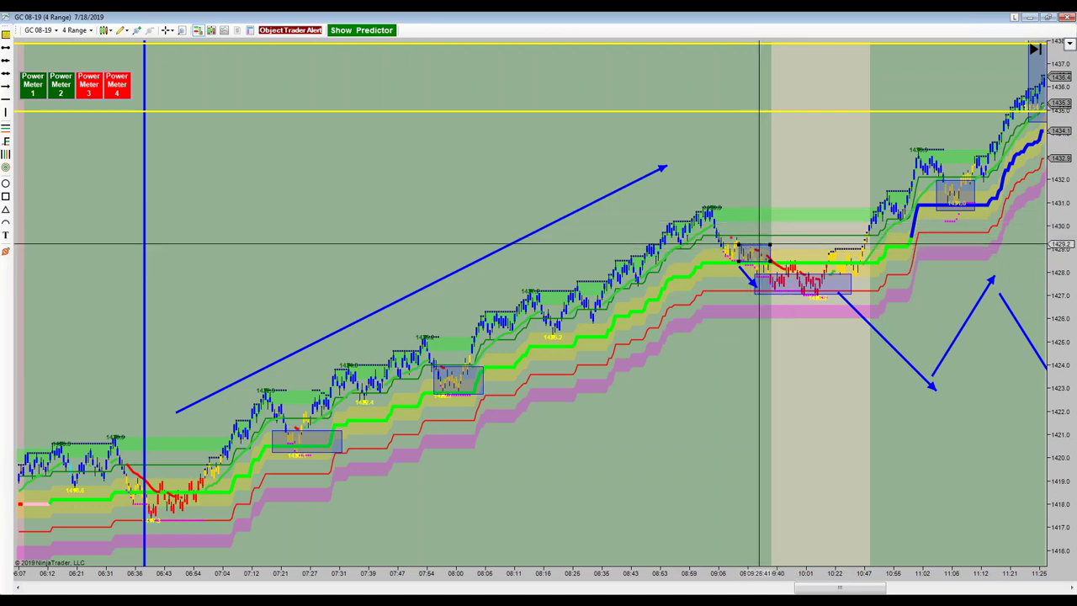
drag(760, 245, 813, 278)
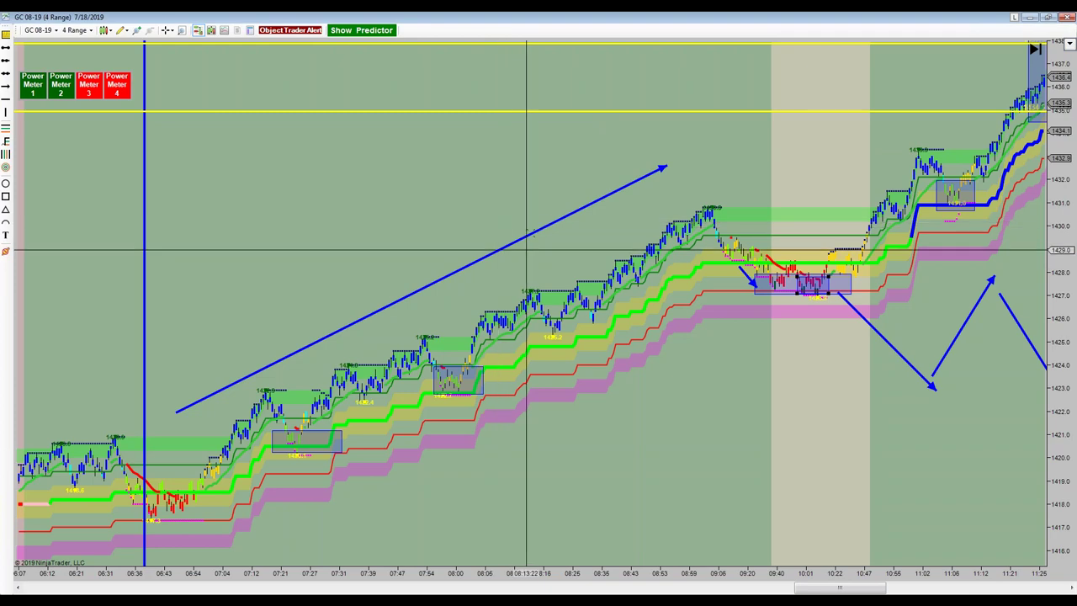
- Cross out the projected down-up-down arrows with two crossing lines spanning about 10:37 to 11:34, between about 1423.2 and 1427.9
drag(450, 181, 331, 217)
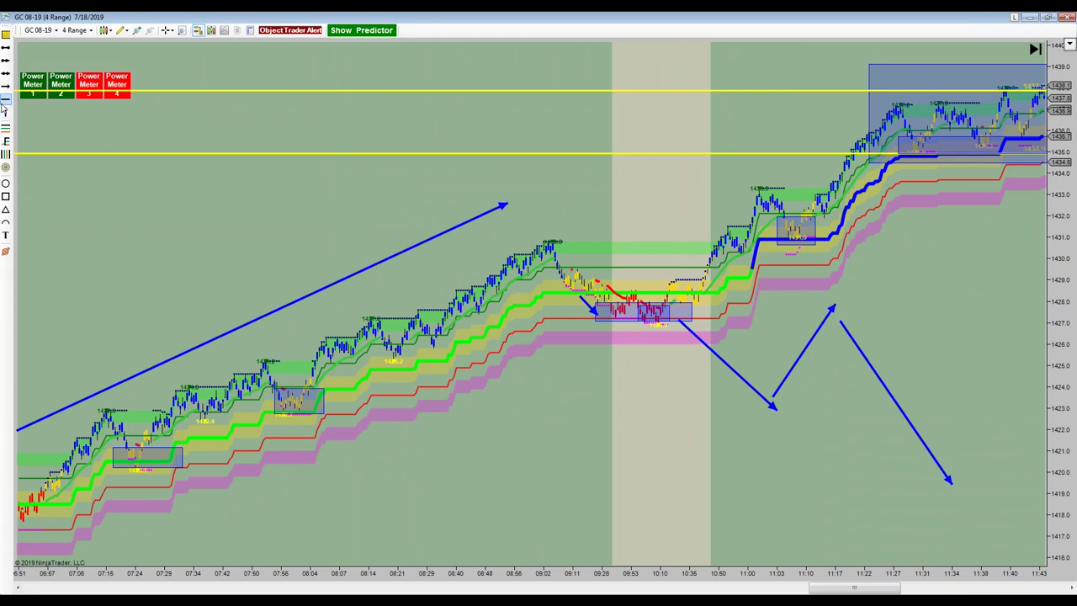
click(7, 49)
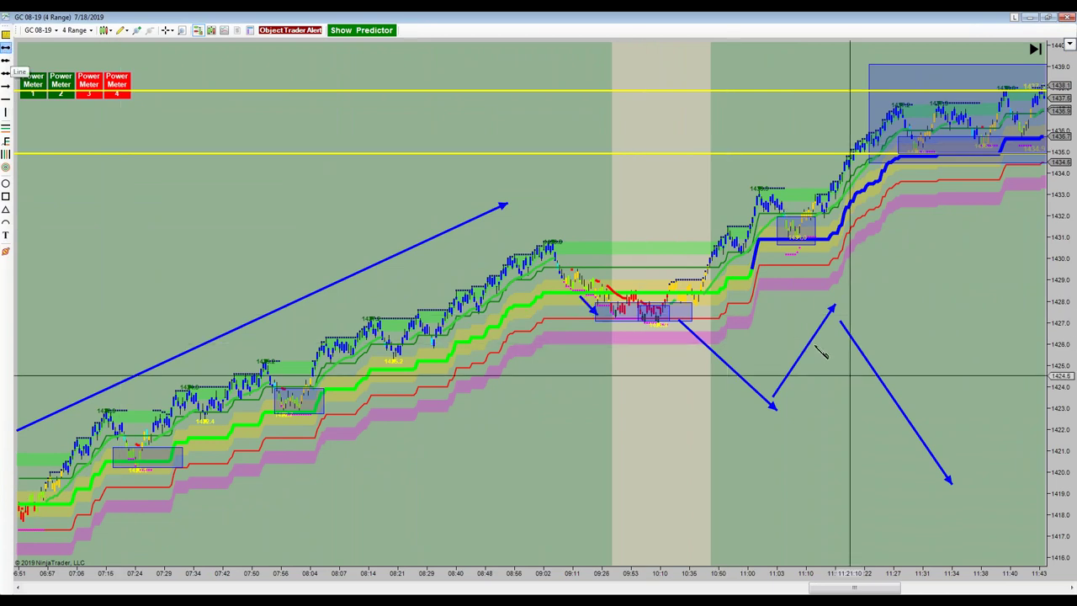
click(950, 305)
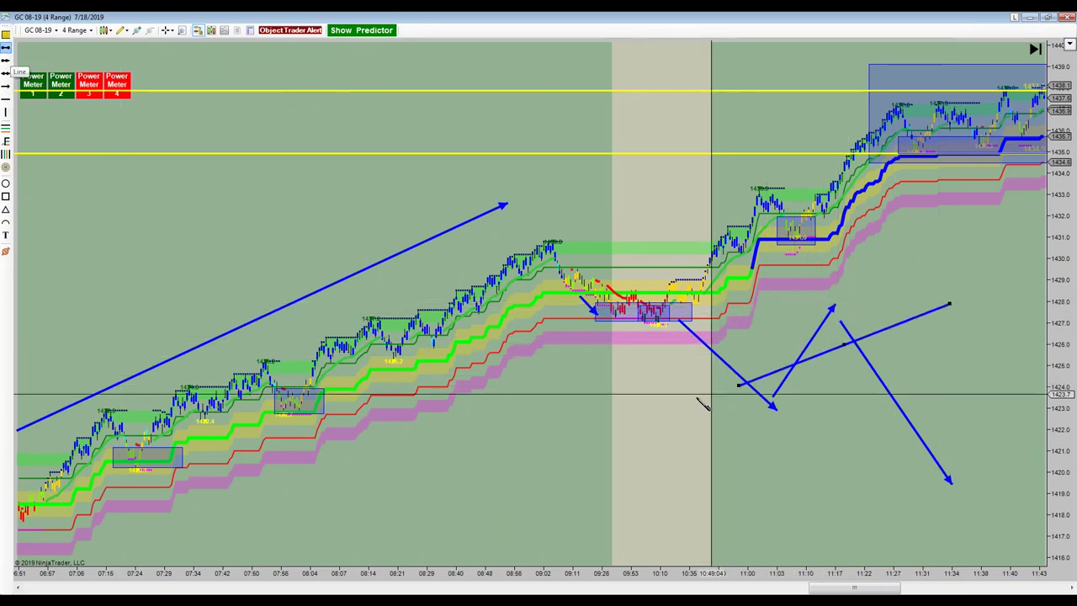
click(667, 404)
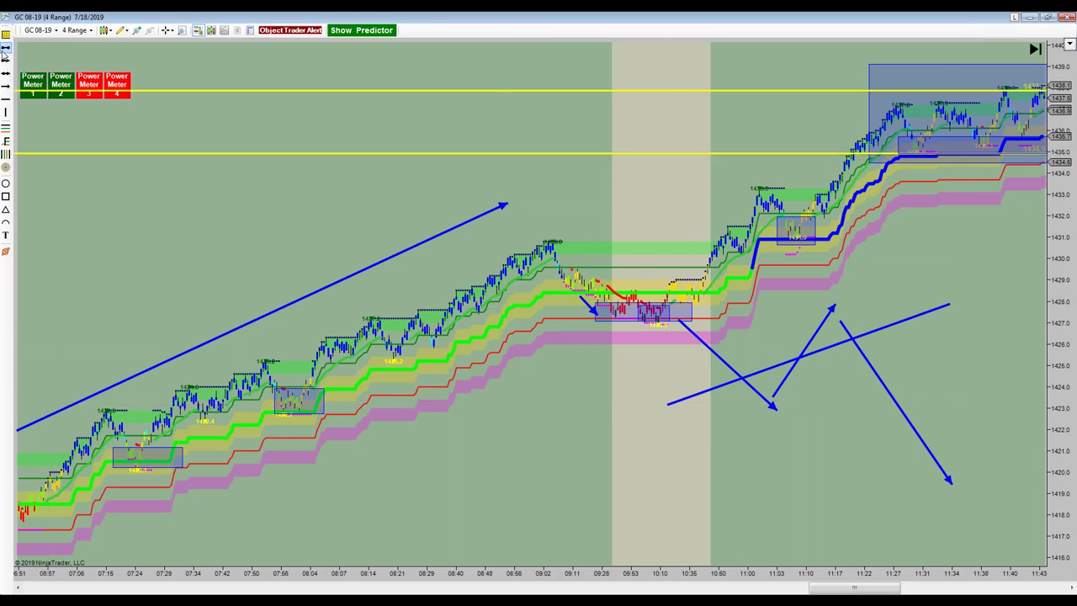
click(715, 312)
click(930, 390)
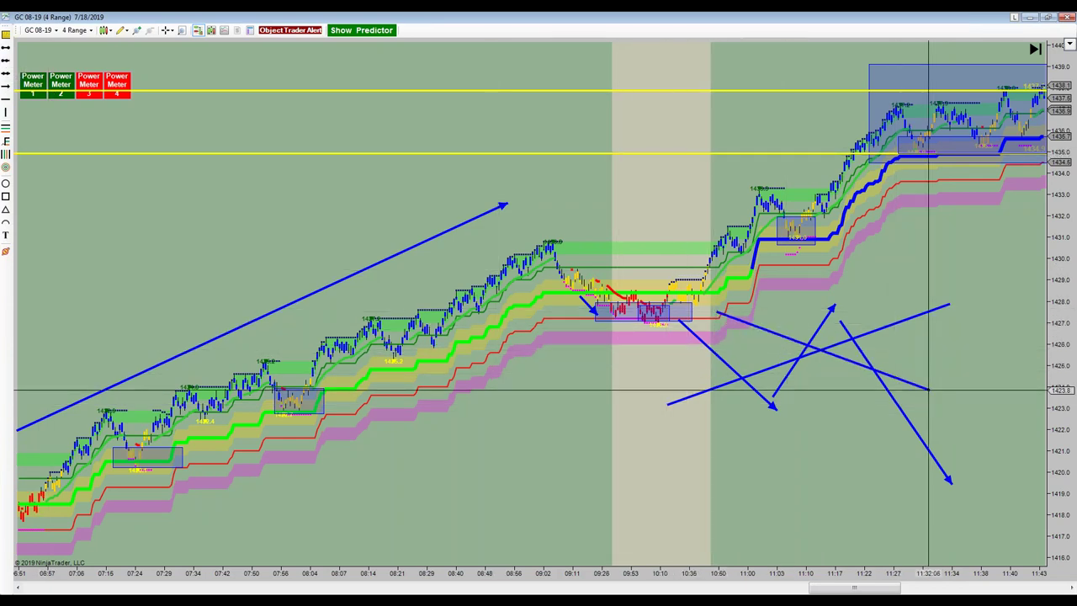